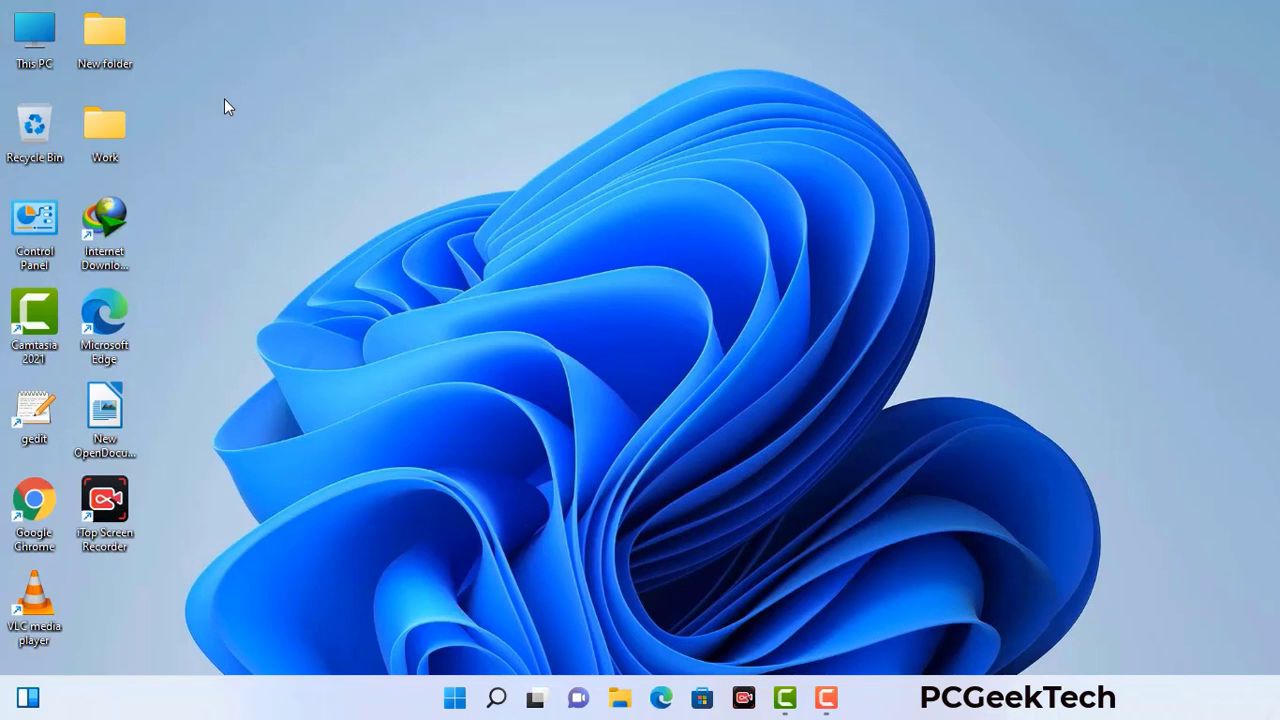
# - Launch the System Configuration utility by running msconfig
pyautogui.press('super+r')
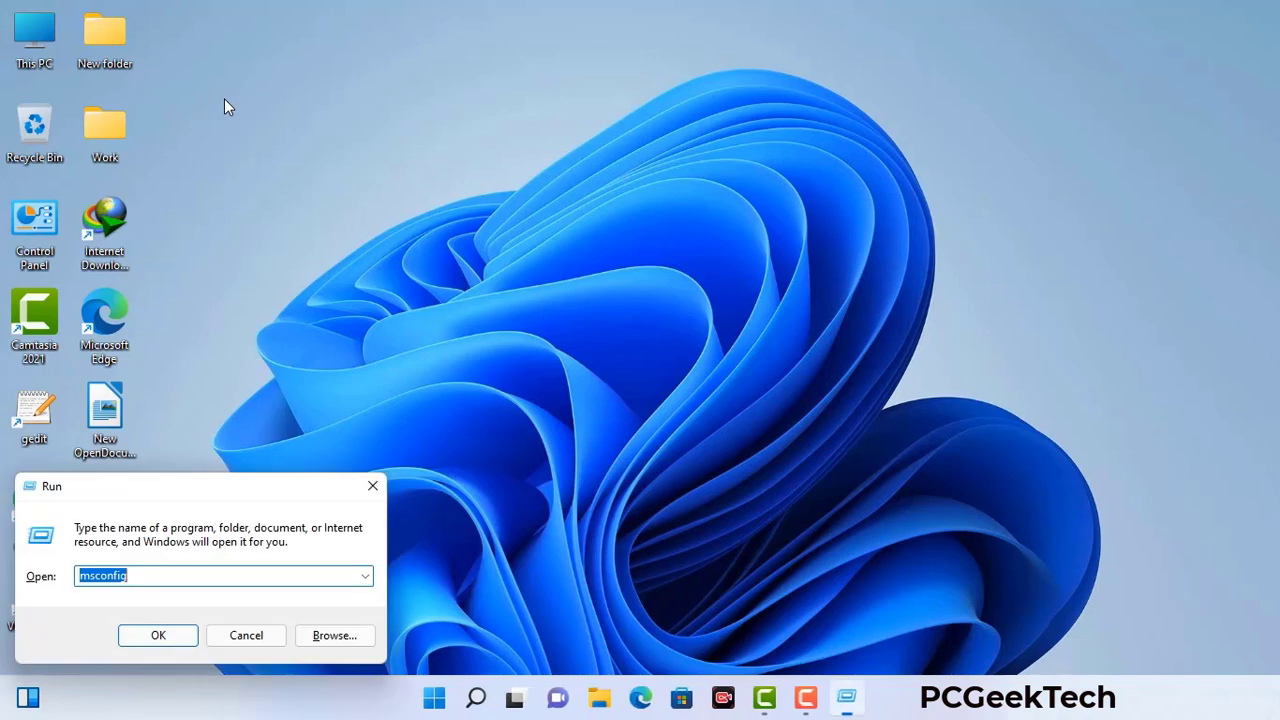
pyautogui.moveTo(217, 486); pyautogui.dragTo(561, 158)
pyautogui.click(510, 251)
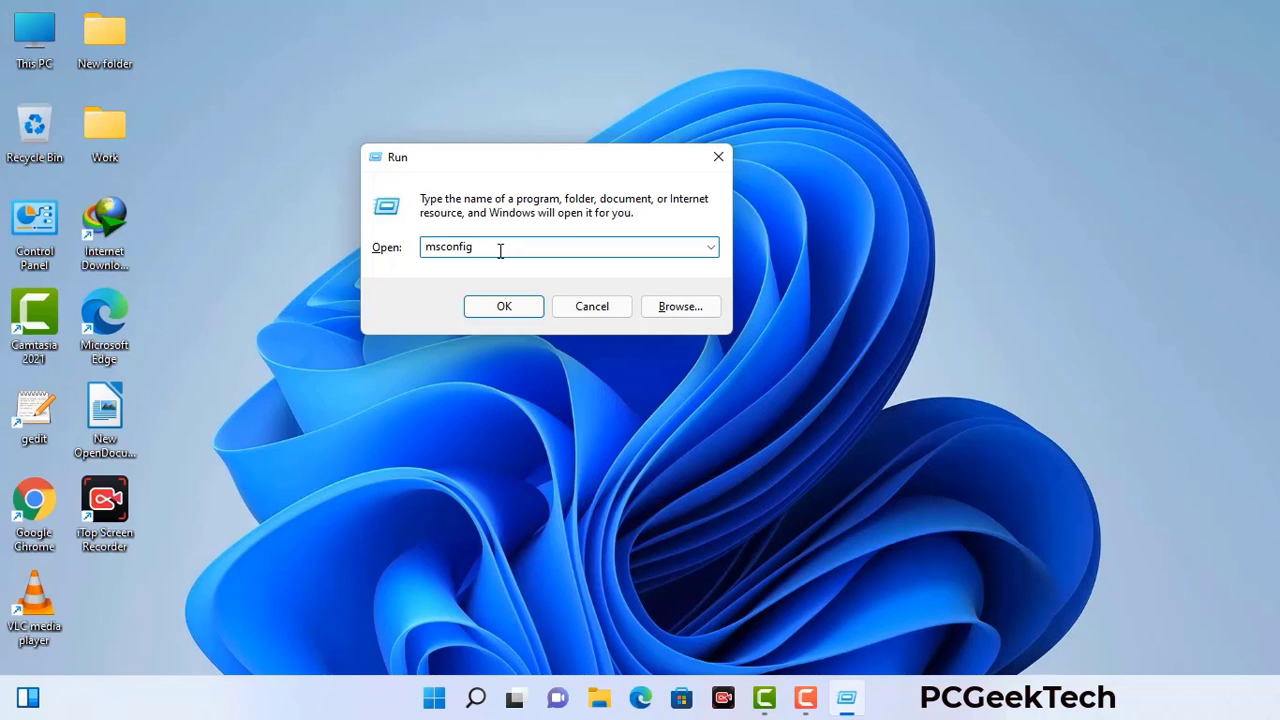
pyautogui.click(494, 312)
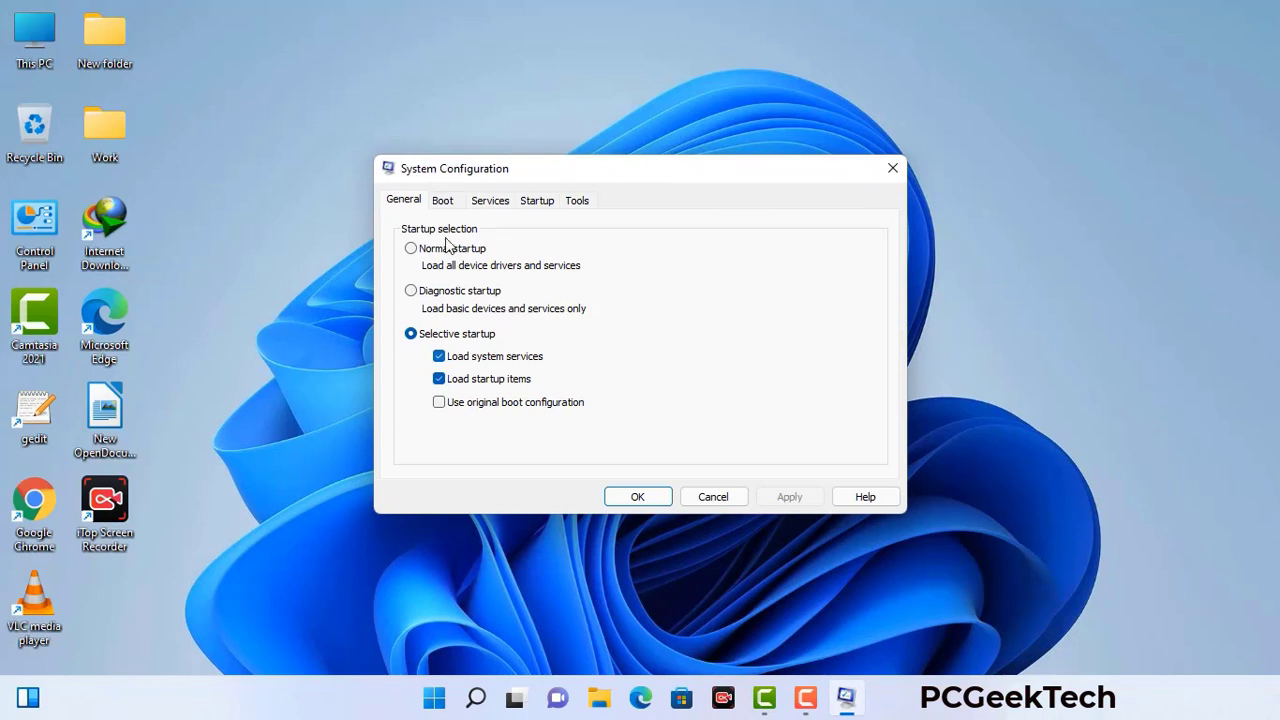
# - Enable Safe boot with the Network option, apply the boot settings and confirm them to restart into Safe Mode
pyautogui.click(446, 204)
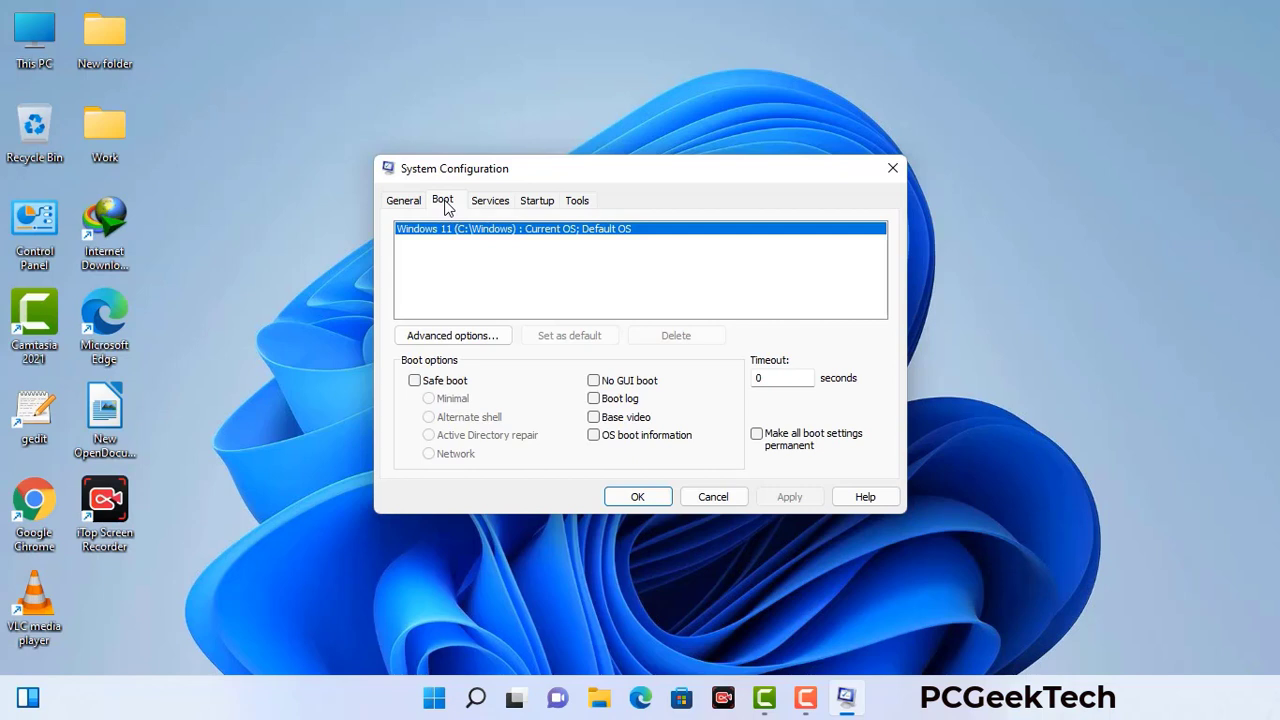
pyautogui.click(414, 381)
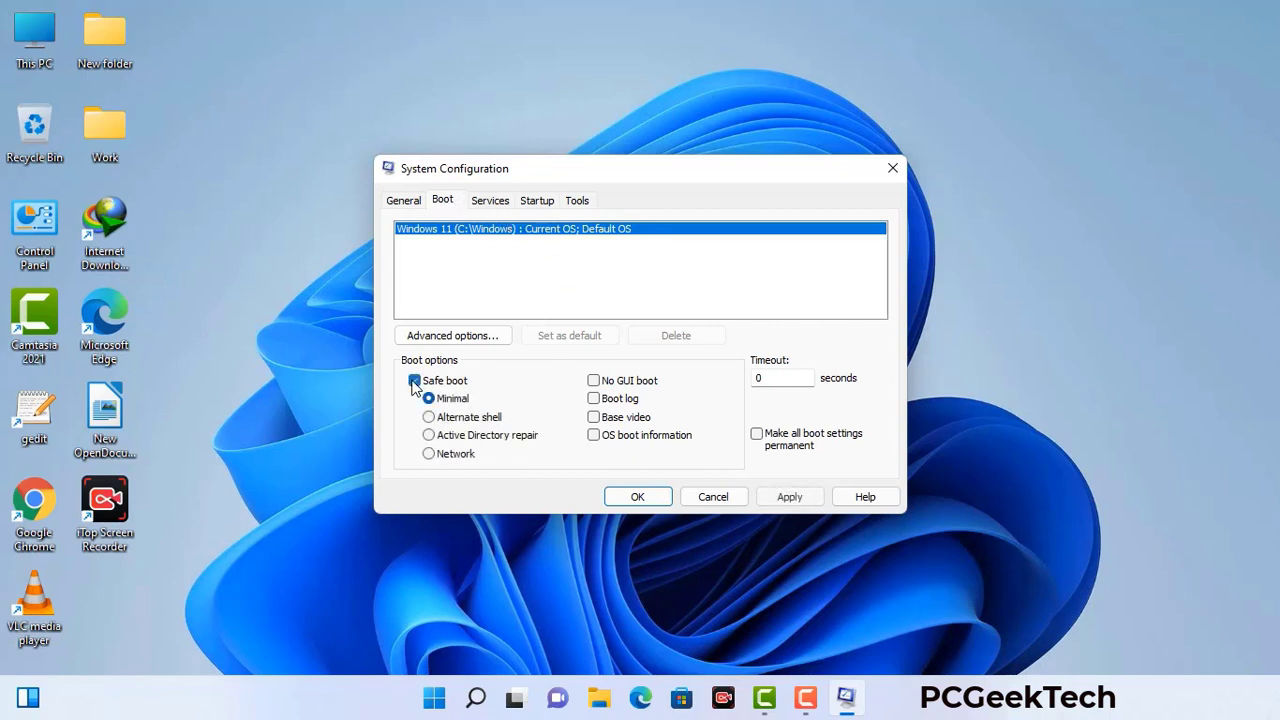
pyautogui.click(456, 456)
pyautogui.click(789, 497)
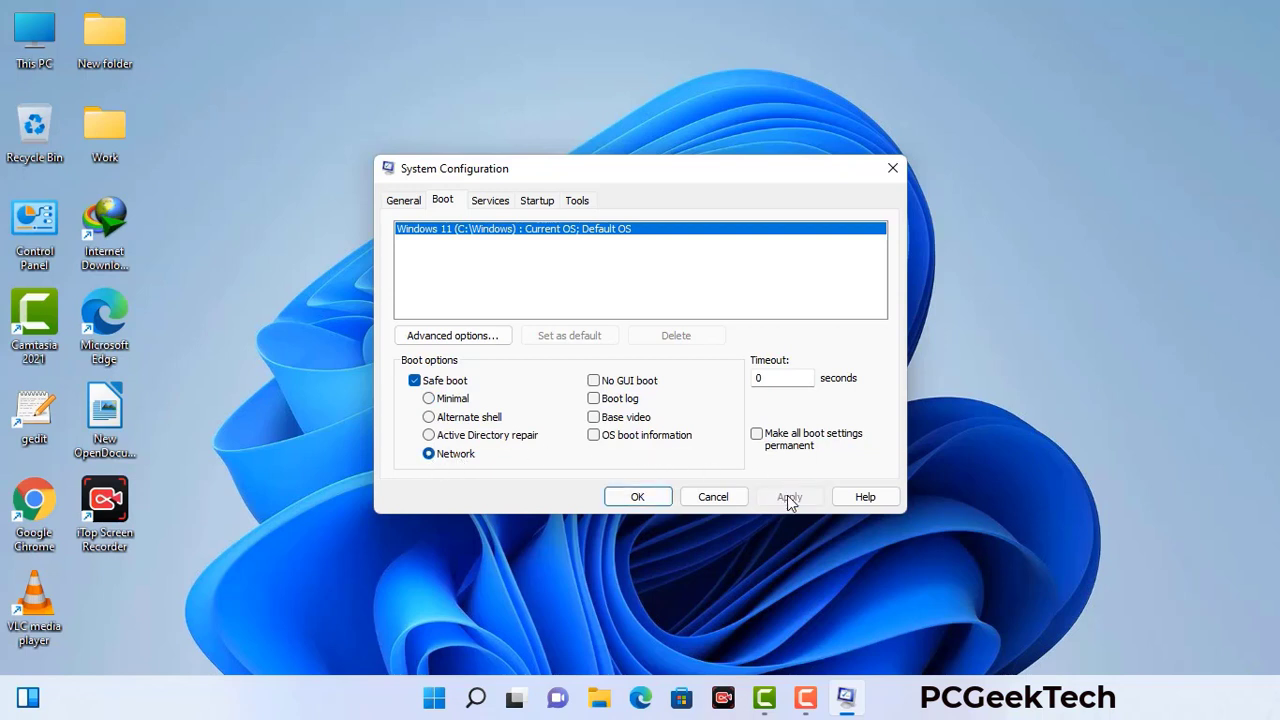
pyautogui.click(636, 497)
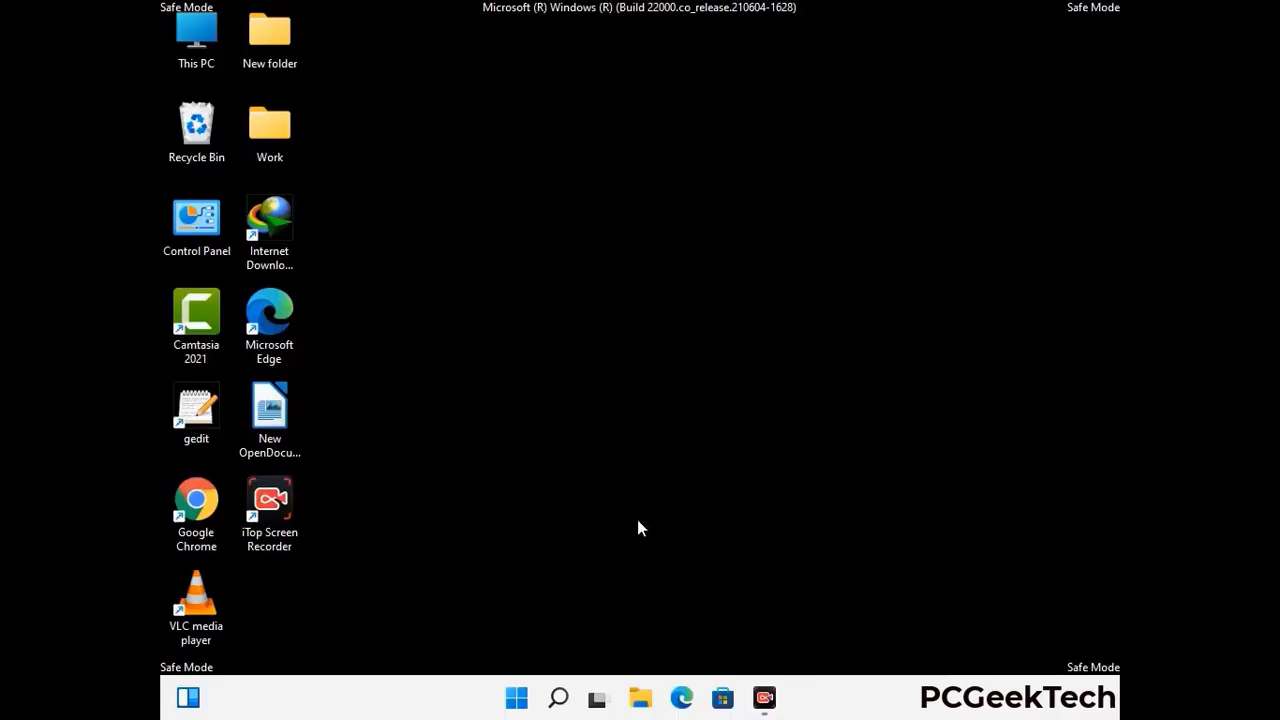
# - In Control Panel's File Explorer Options, enable "Show hidden files, folders, and drives", apply it and close both windows
pyautogui.doubleClick(197, 237)
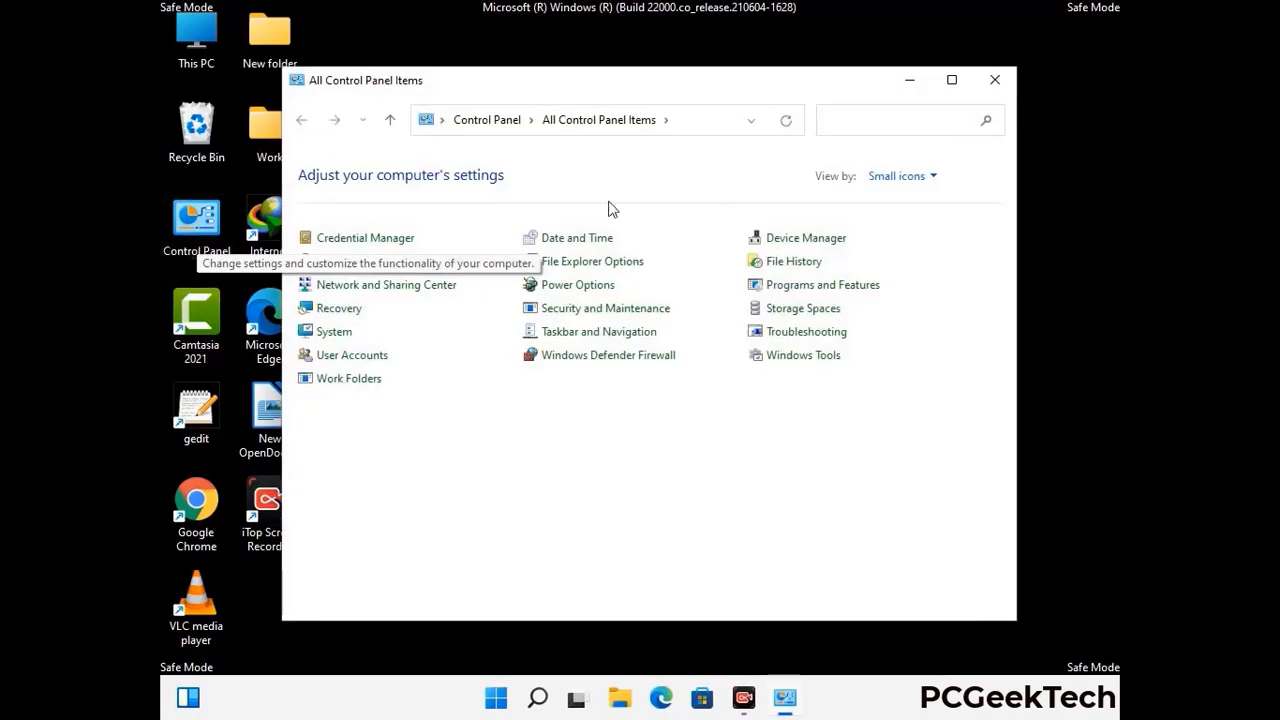
pyautogui.click(617, 268)
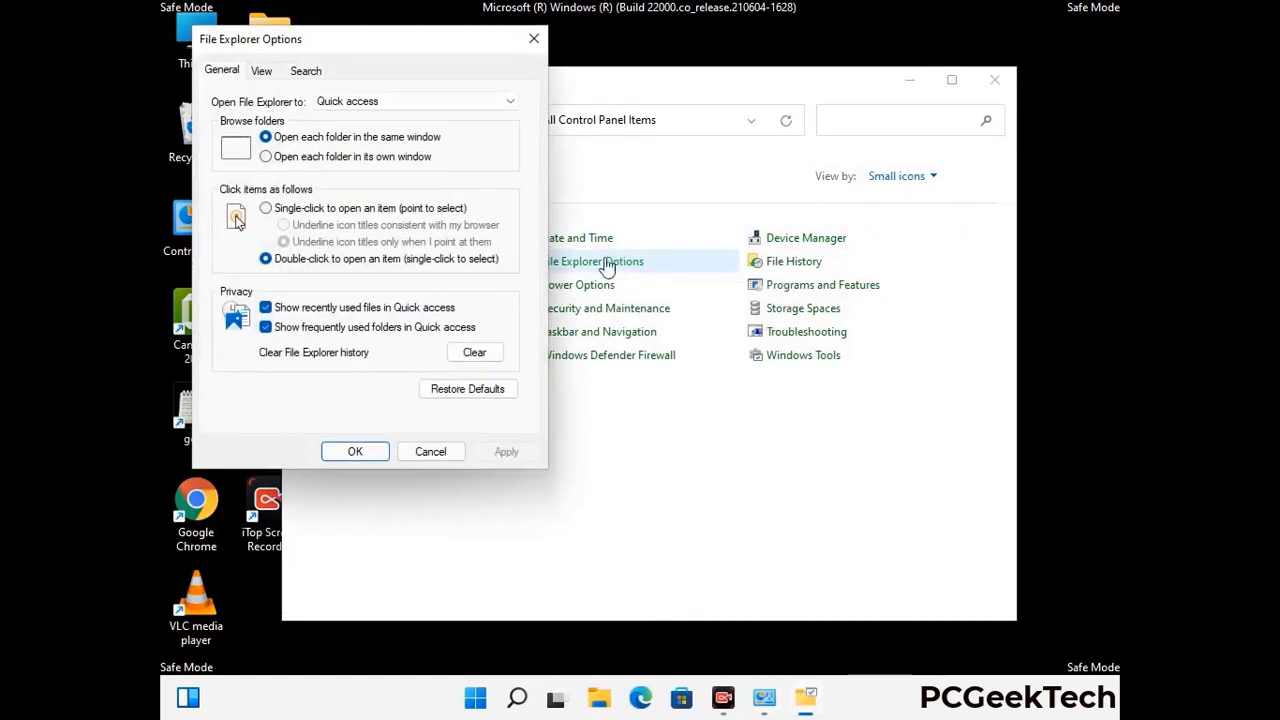
pyautogui.click(263, 71)
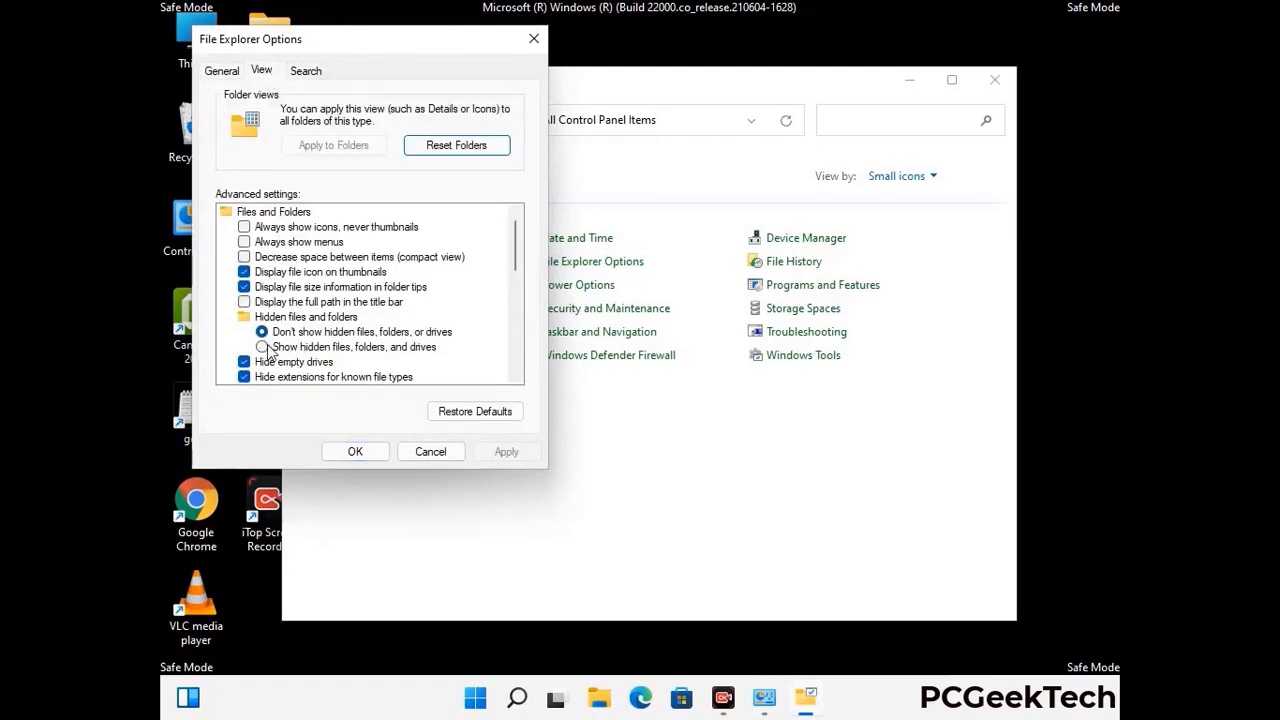
pyautogui.click(262, 347)
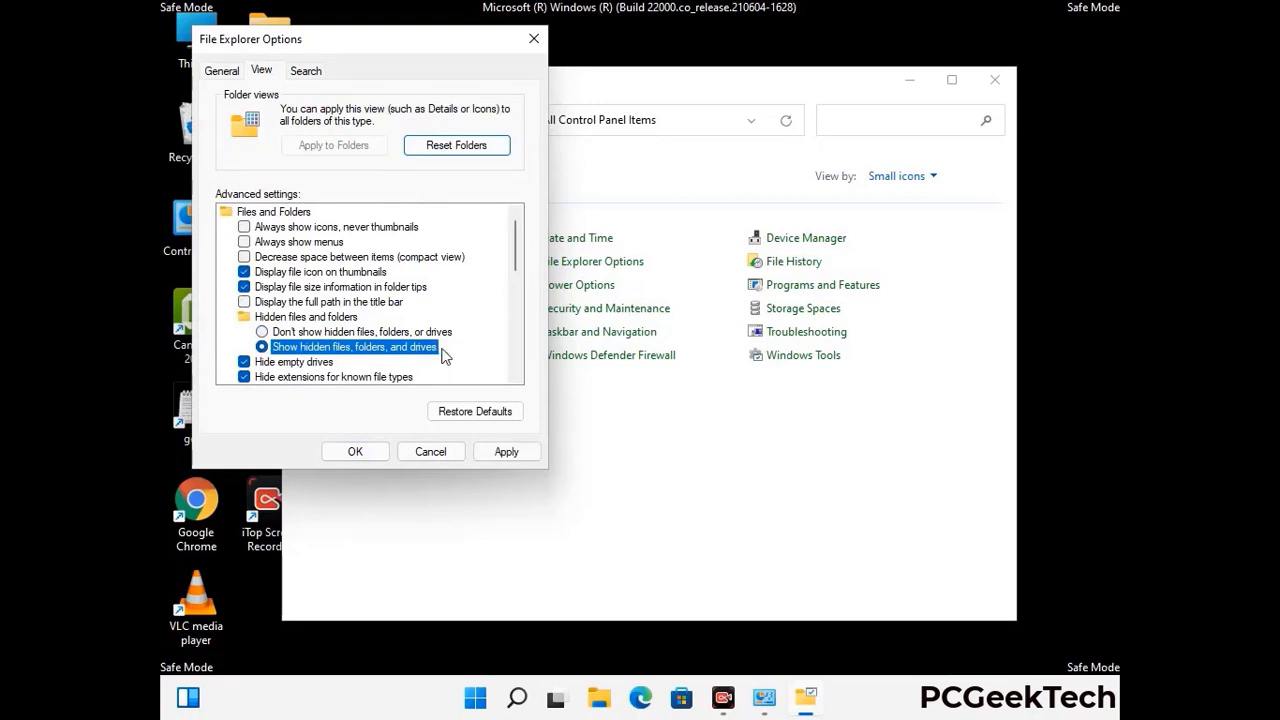
pyautogui.click(506, 452)
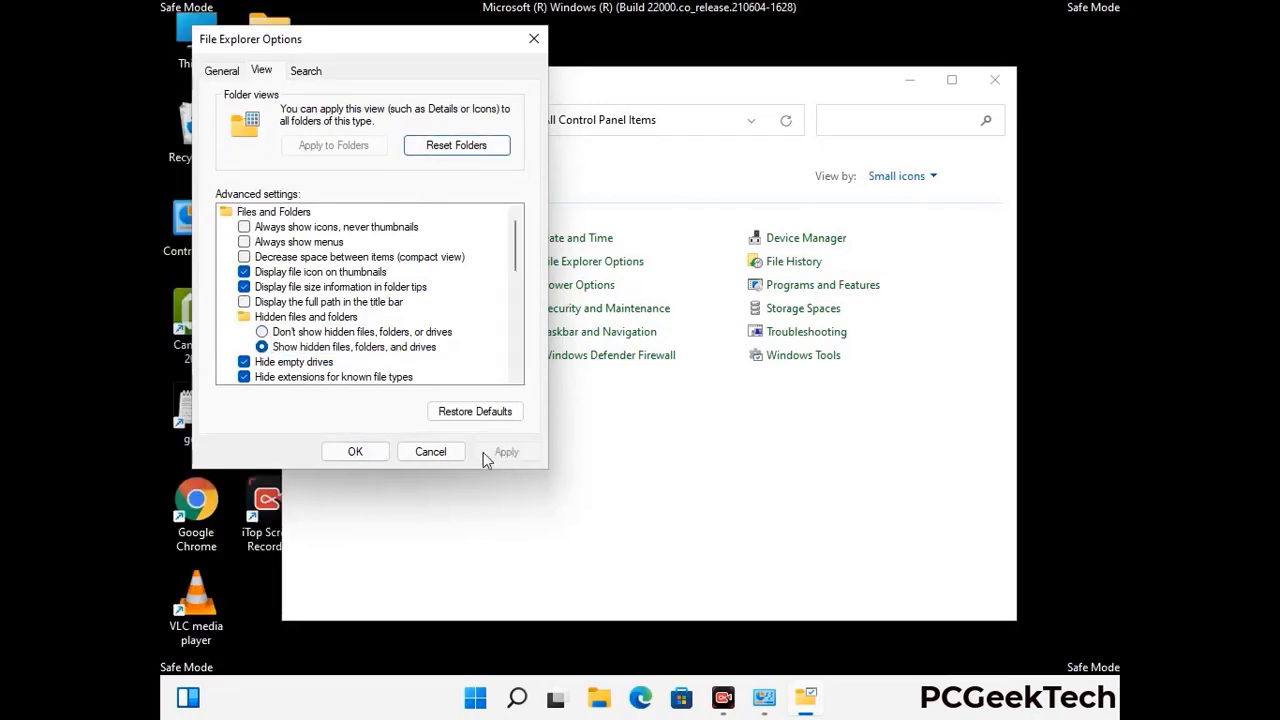
pyautogui.click(336, 454)
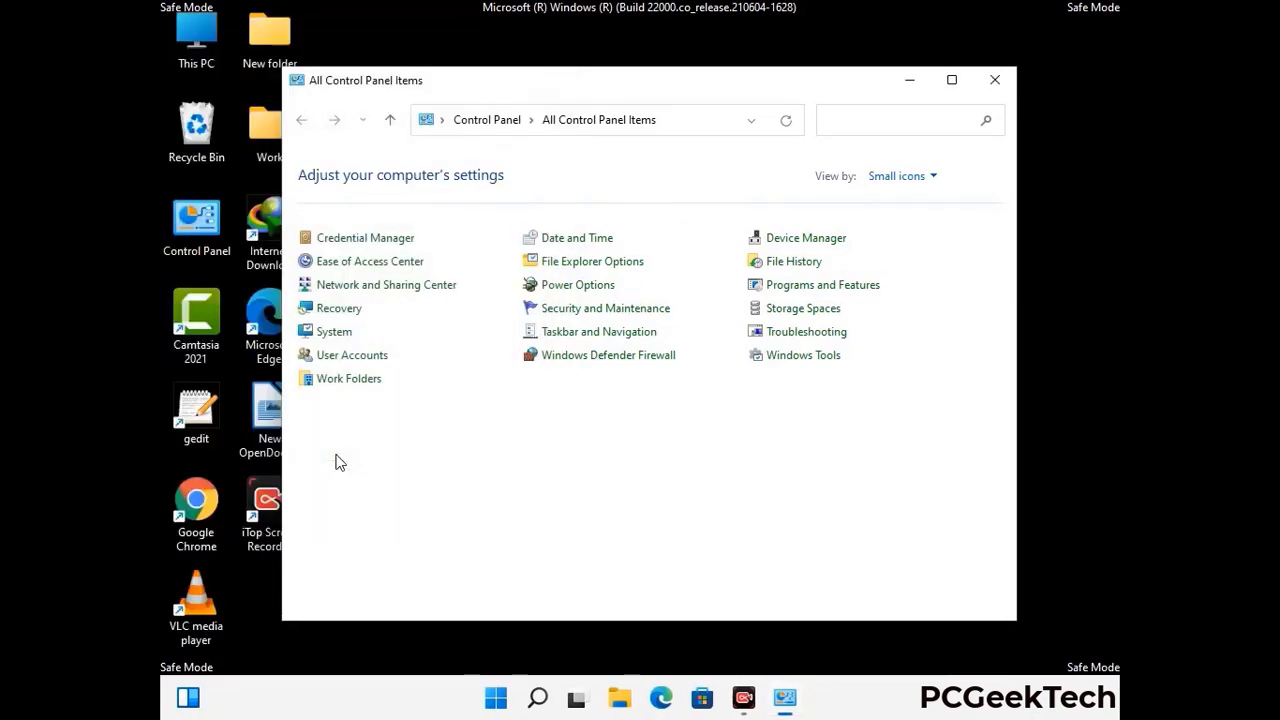
pyautogui.click(992, 90)
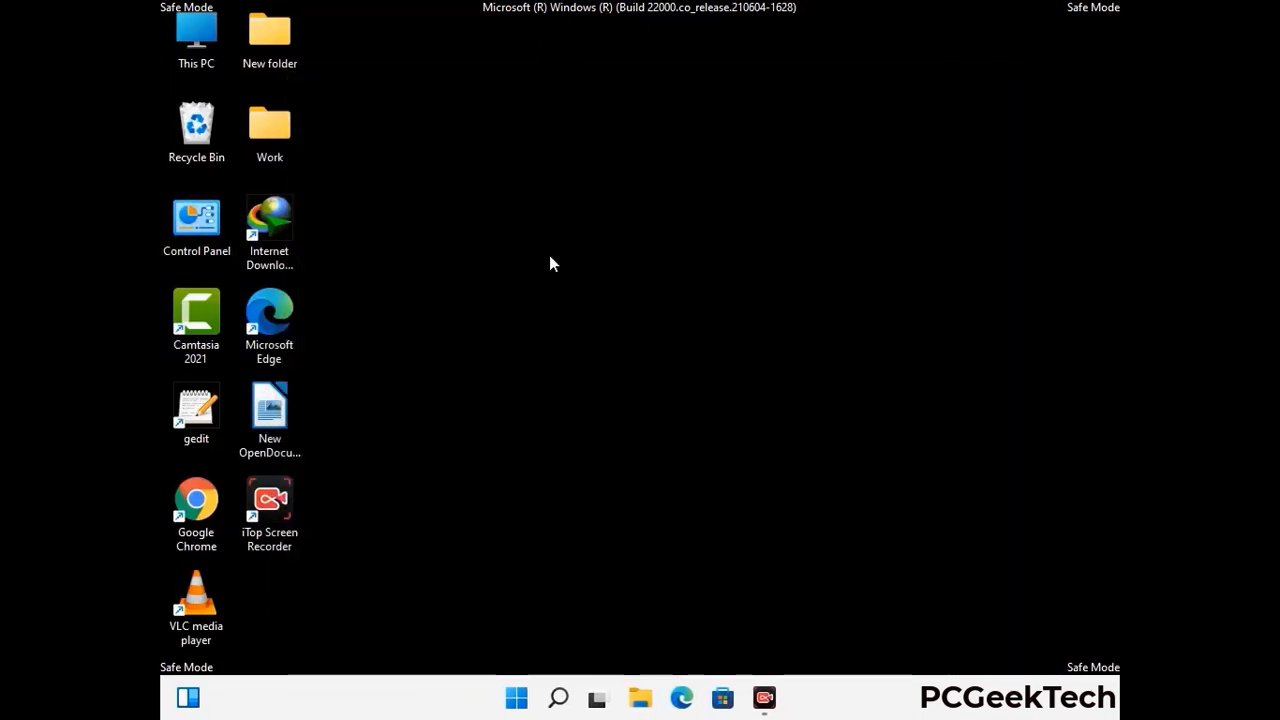
# - Browse from This PC to the folder C:\Windows\System32\drivers\etc
pyautogui.doubleClick(190, 62)
pyautogui.doubleClick(559, 440)
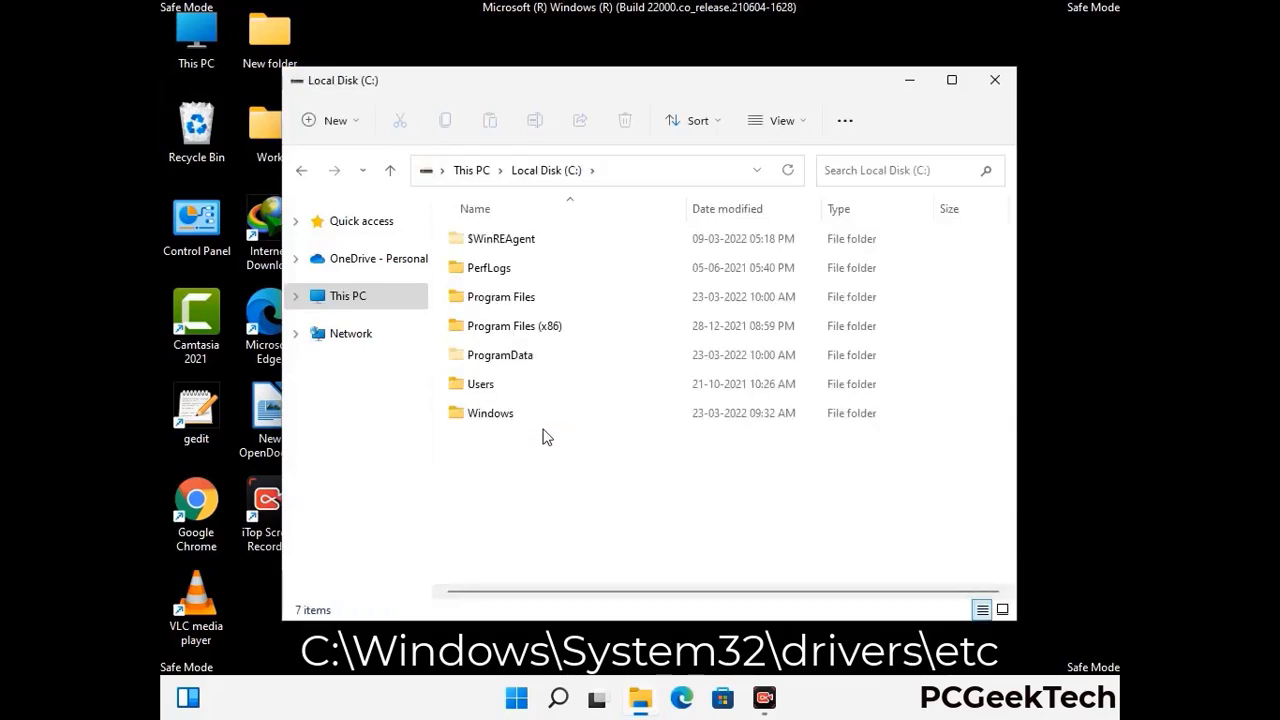
pyautogui.click(479, 421)
pyautogui.doubleClick(479, 421)
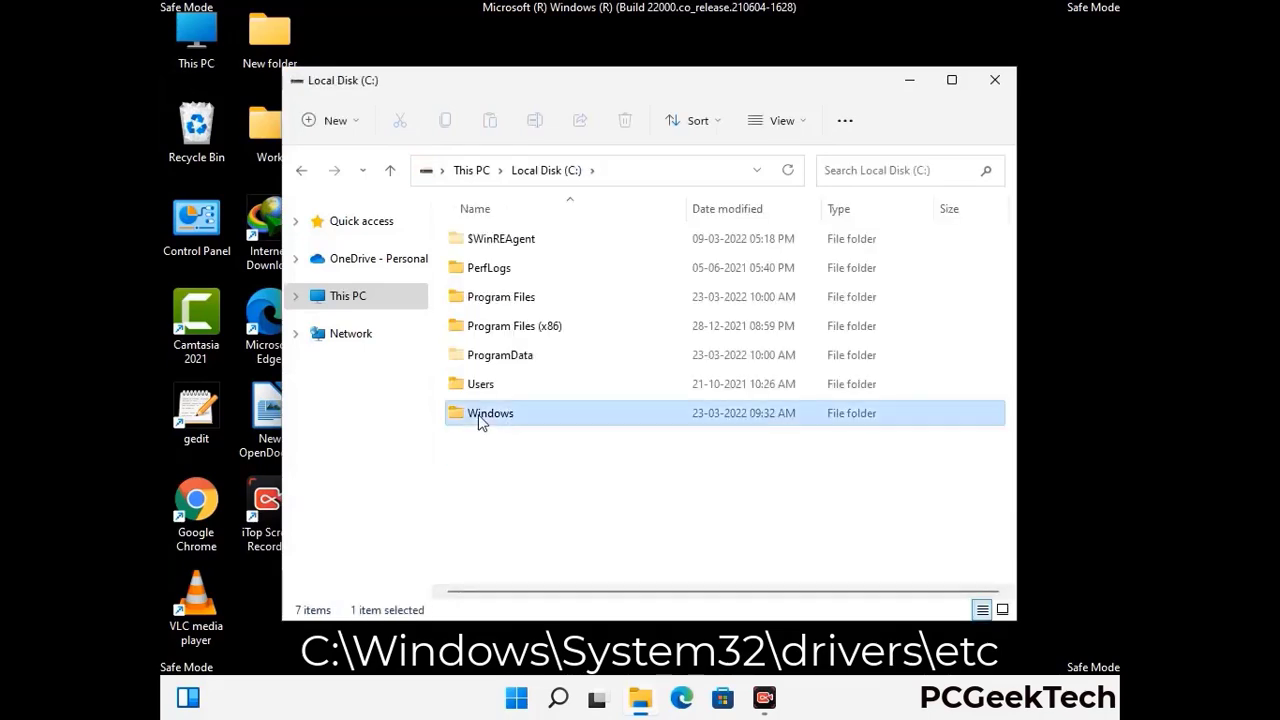
pyautogui.scroll(-5, 645, 428)
pyautogui.scroll(-12, 632, 432)
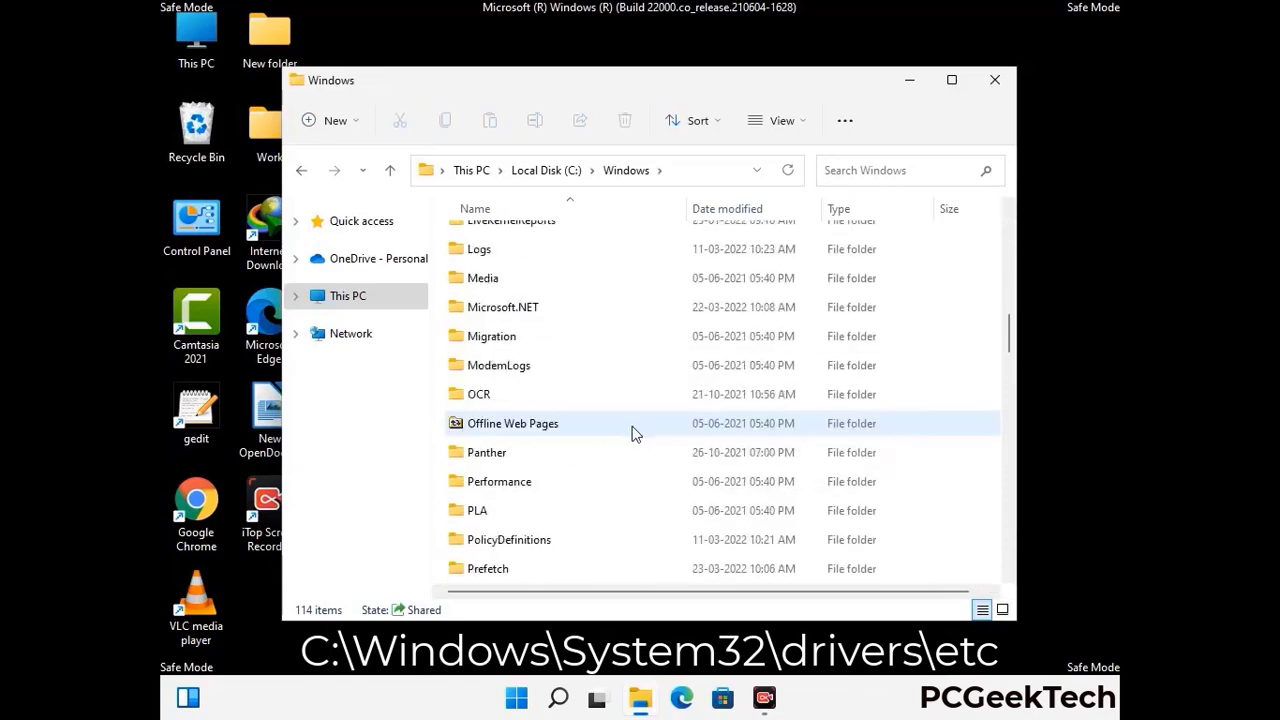
pyautogui.scroll(-2, 602, 427)
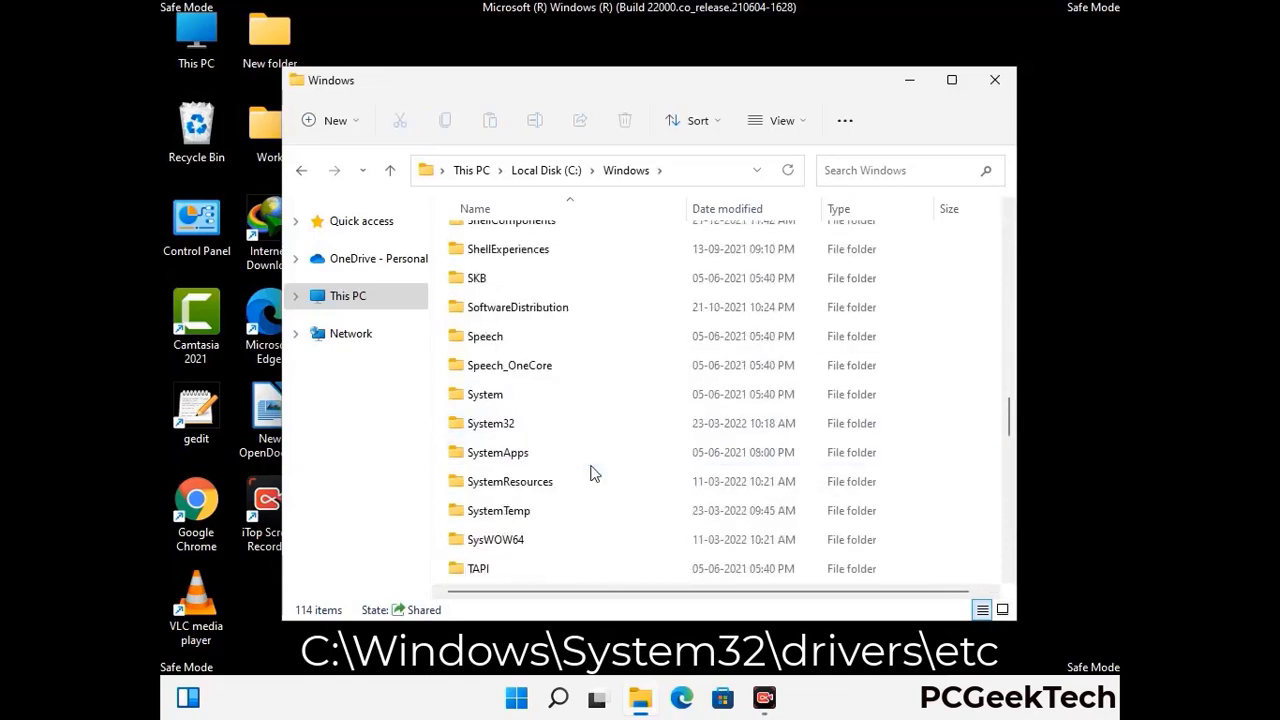
pyautogui.doubleClick(484, 425)
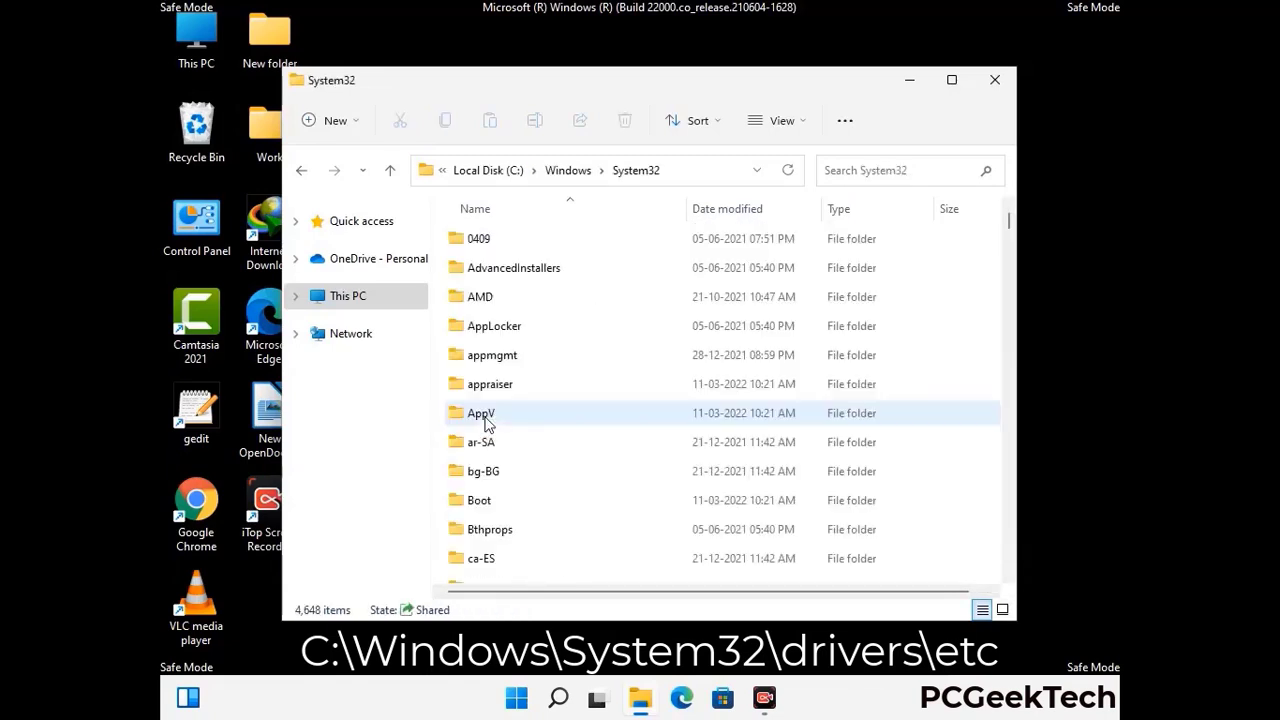
pyautogui.scroll(-5, 551, 430)
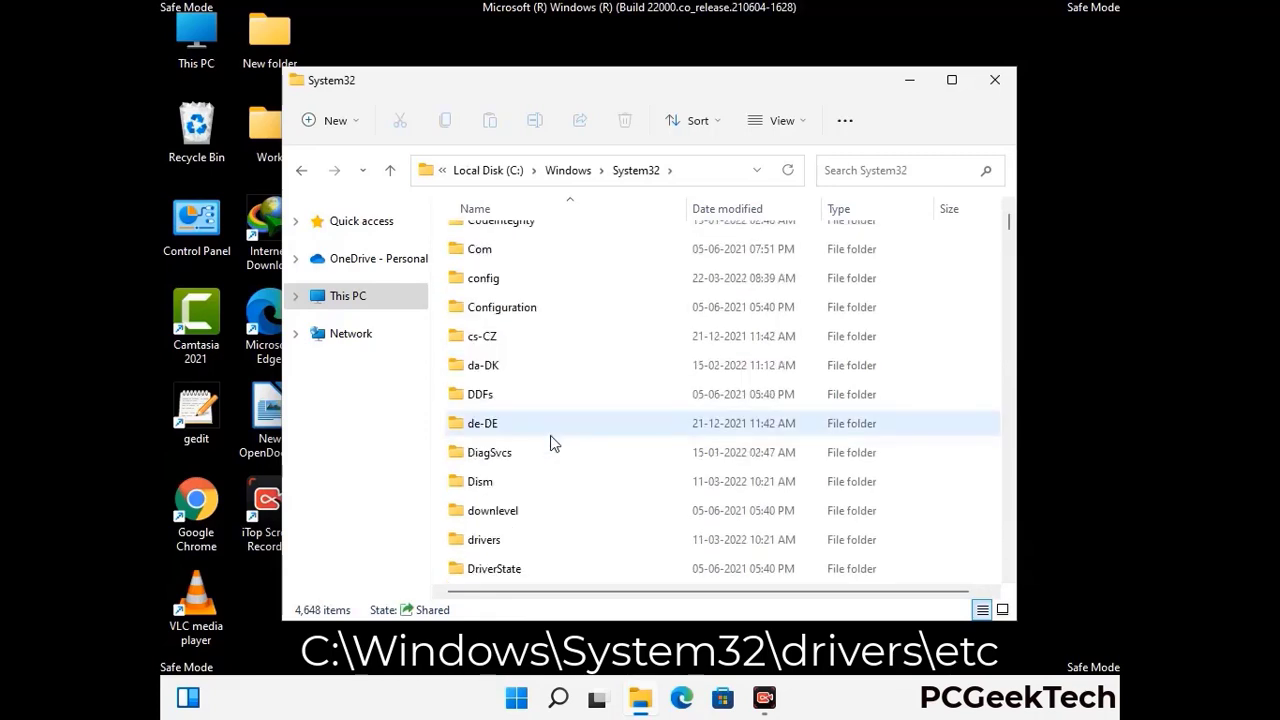
pyautogui.doubleClick(498, 543)
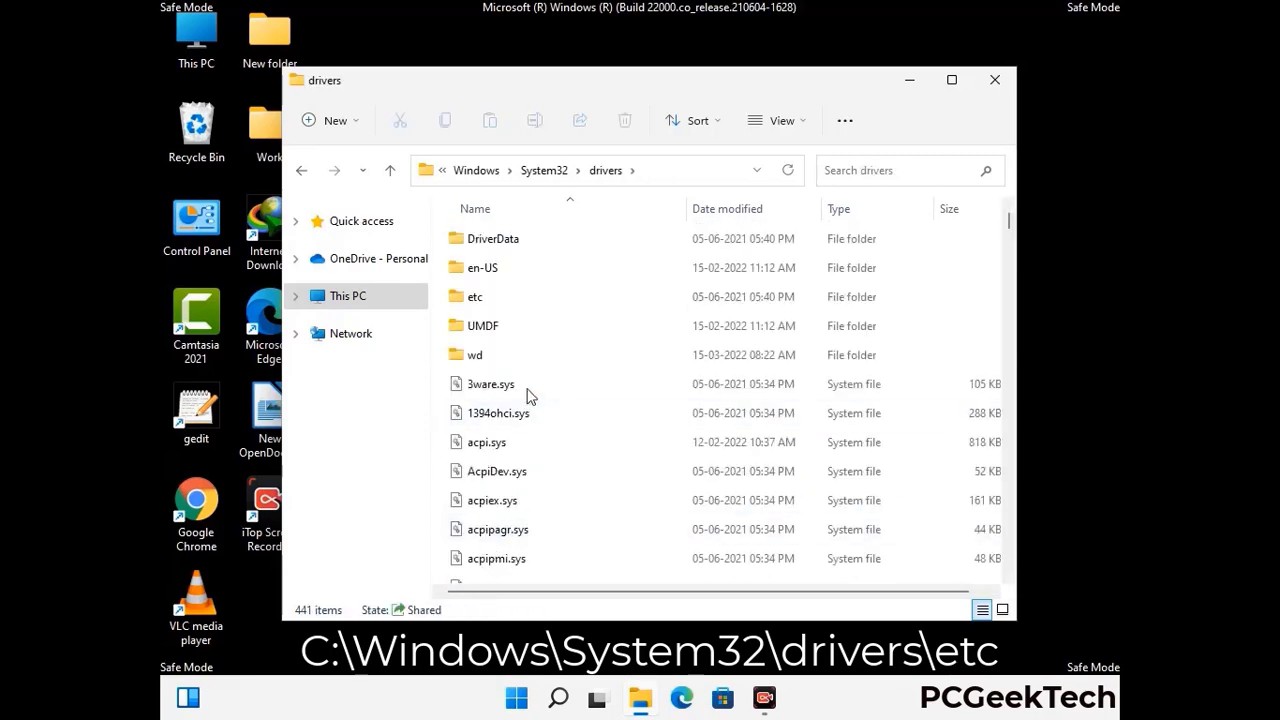
pyautogui.doubleClick(474, 297)
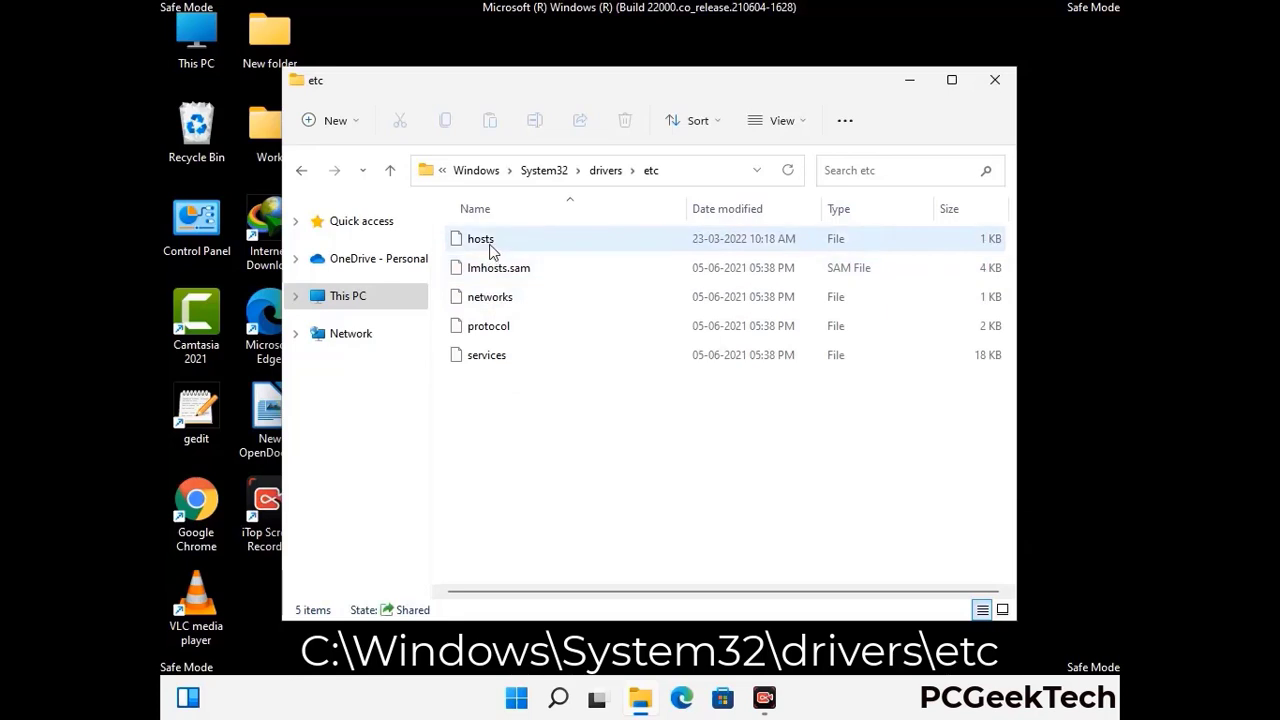
# - Open the hosts file in Notepad and move its window so the whole text can be read
pyautogui.click(490, 251)
pyautogui.doubleClick(490, 251)
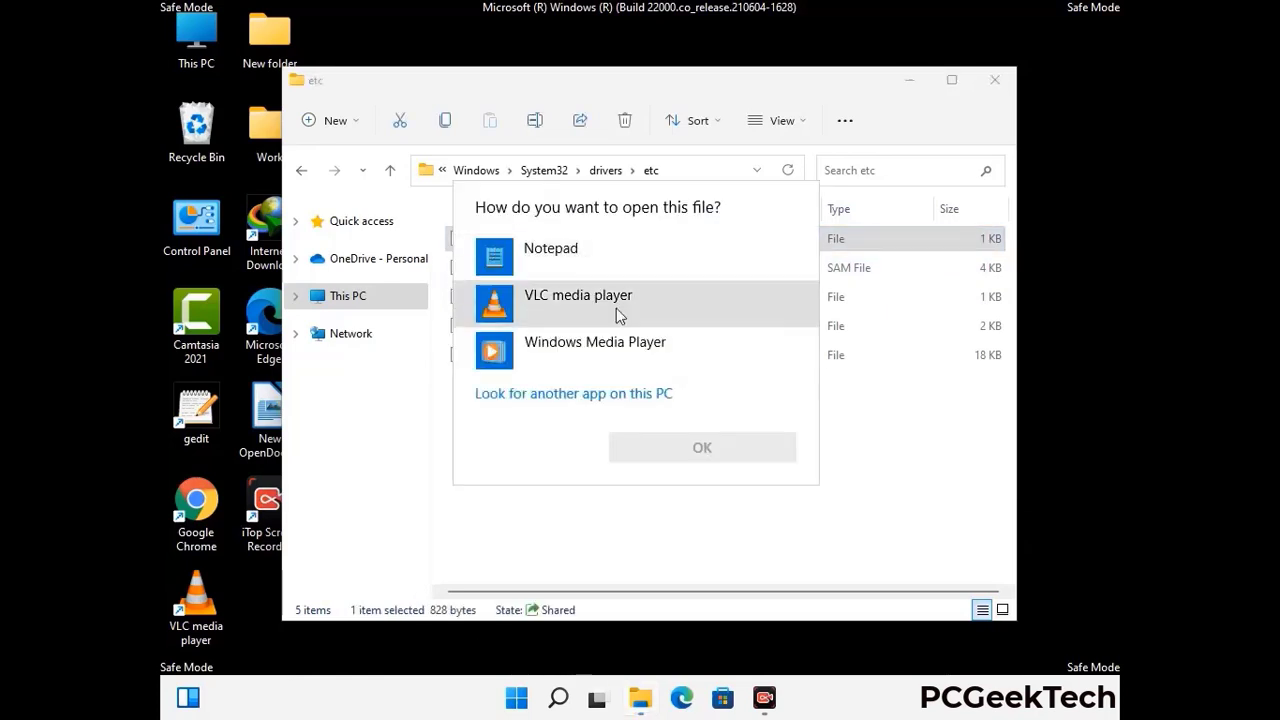
pyautogui.click(567, 256)
pyautogui.click(702, 448)
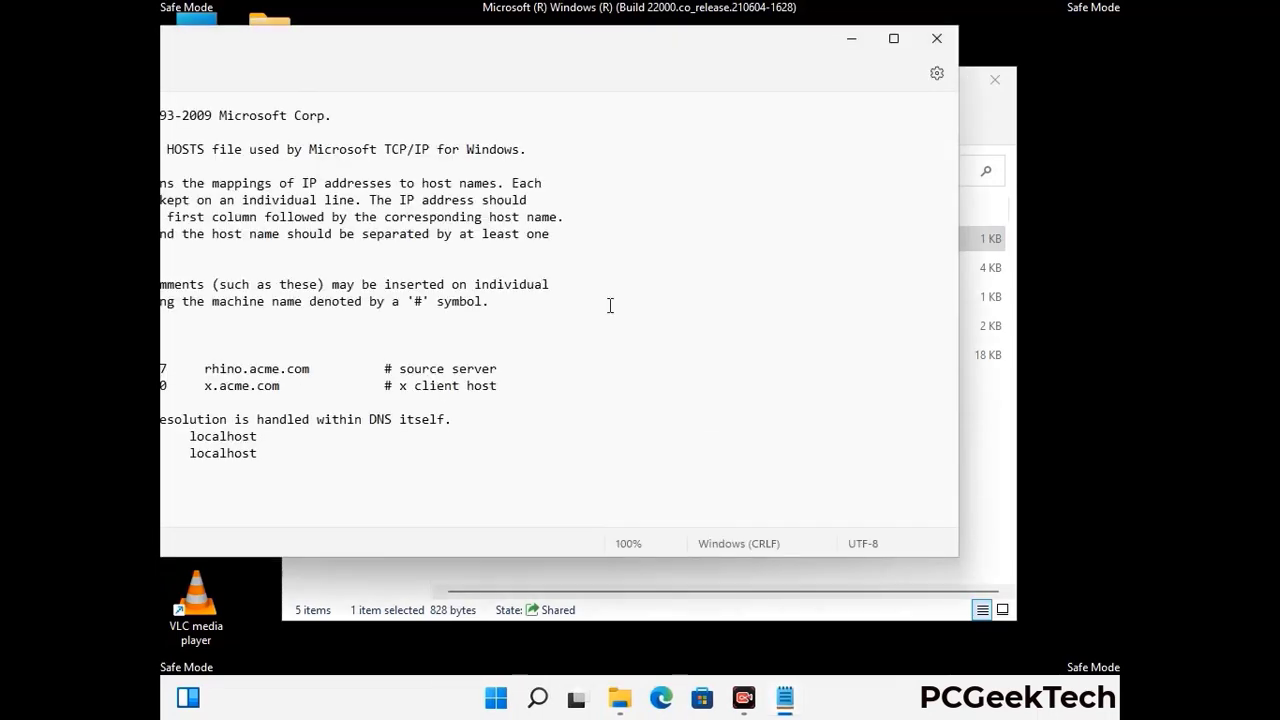
pyautogui.moveTo(492, 47); pyautogui.dragTo(680, 65)
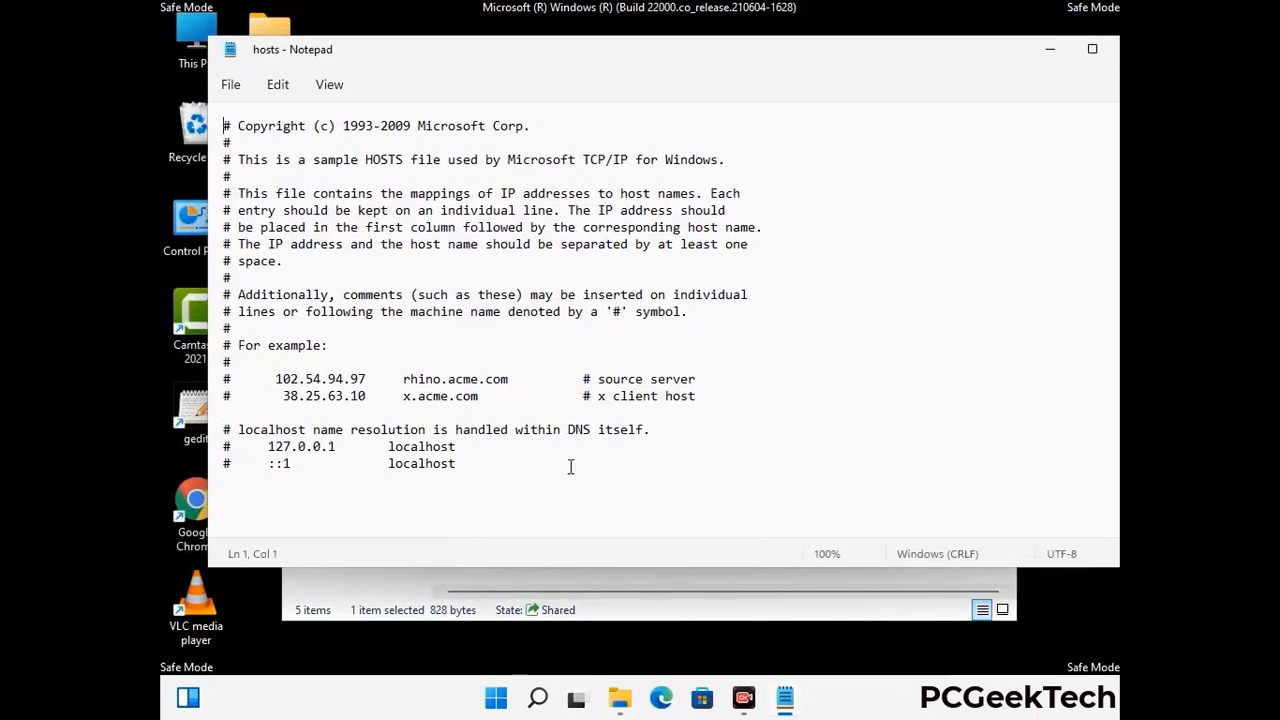
# - Add two line breaks after the final localhost entry in the hosts file and save it
pyautogui.click(480, 466)
pyautogui.press('Return')
pyautogui.press('Return')
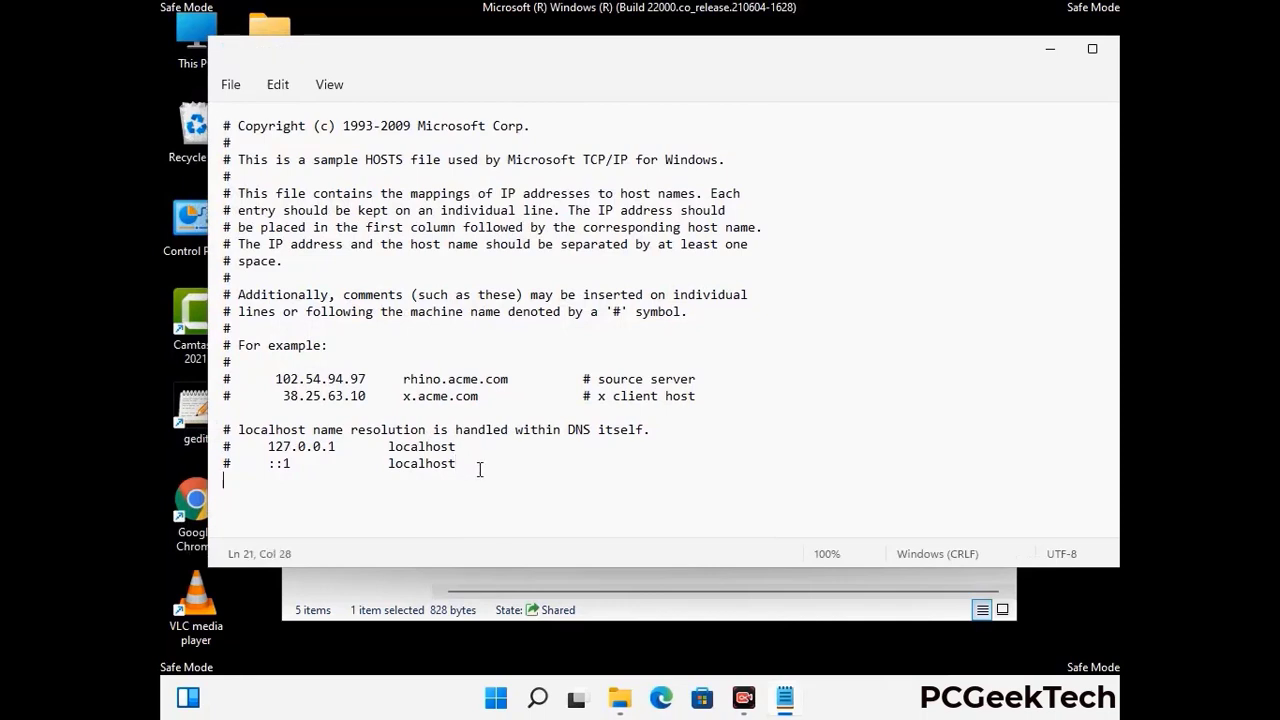
pyautogui.scroll(-1, 218, 430)
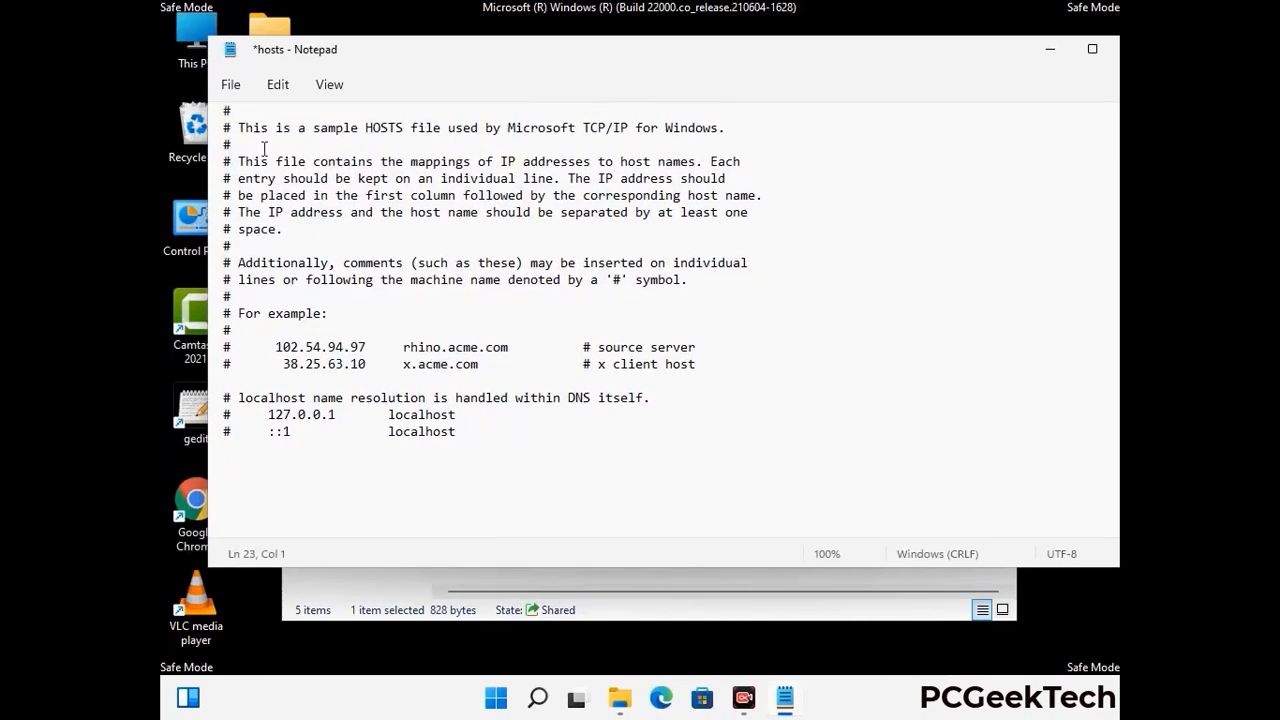
pyautogui.click(231, 86)
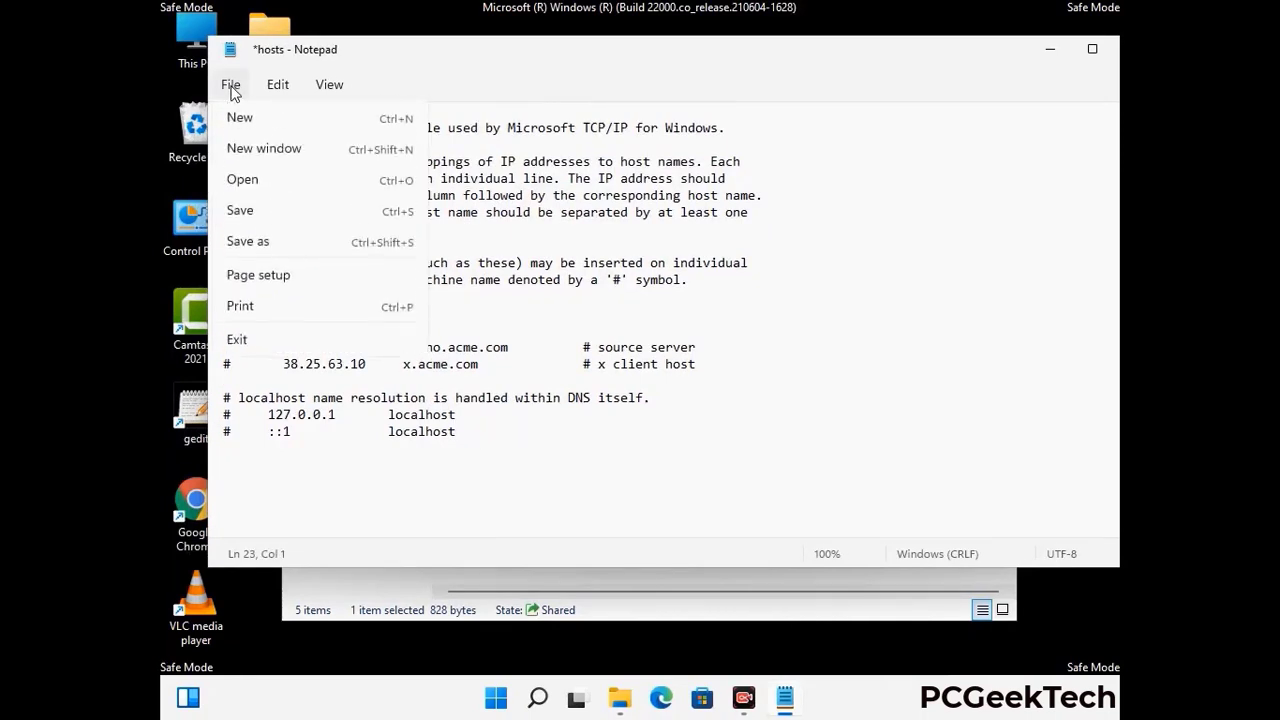
pyautogui.click(240, 211)
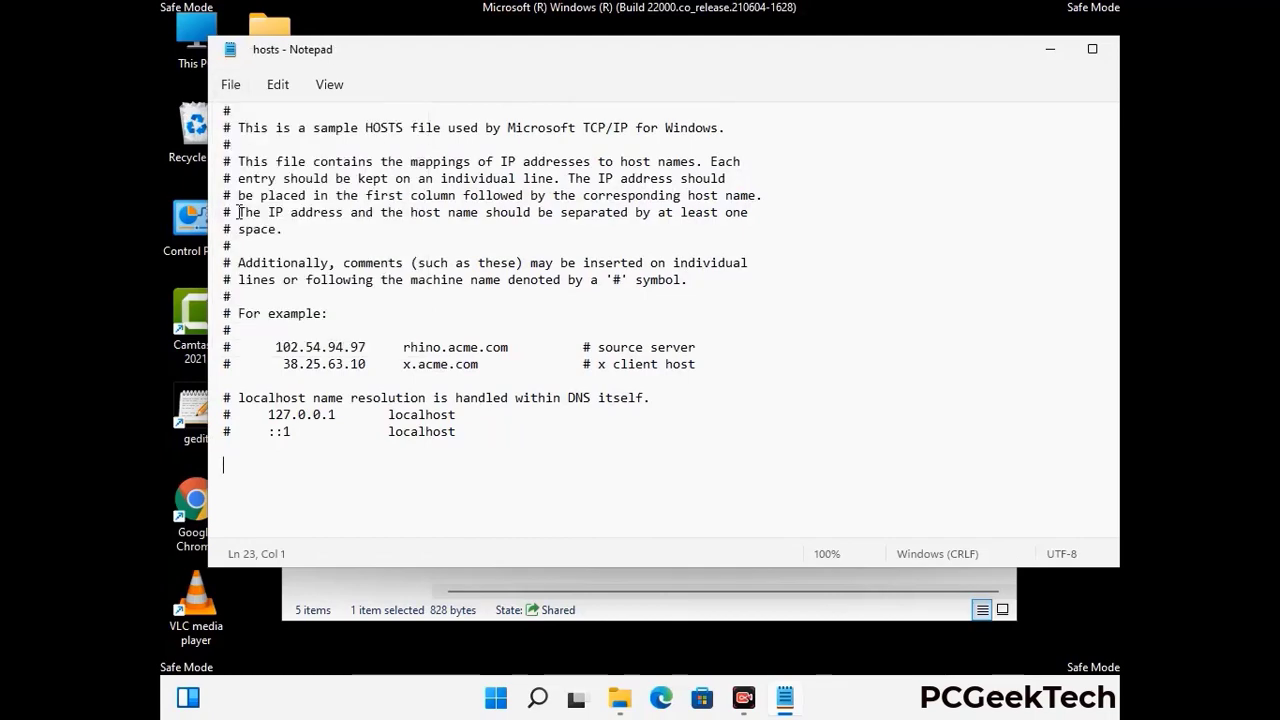
# - Close the hosts file in Notepad and the etc folder window
pyautogui.moveTo(954, 64); pyautogui.dragTo(806, 64)
pyautogui.click(988, 52)
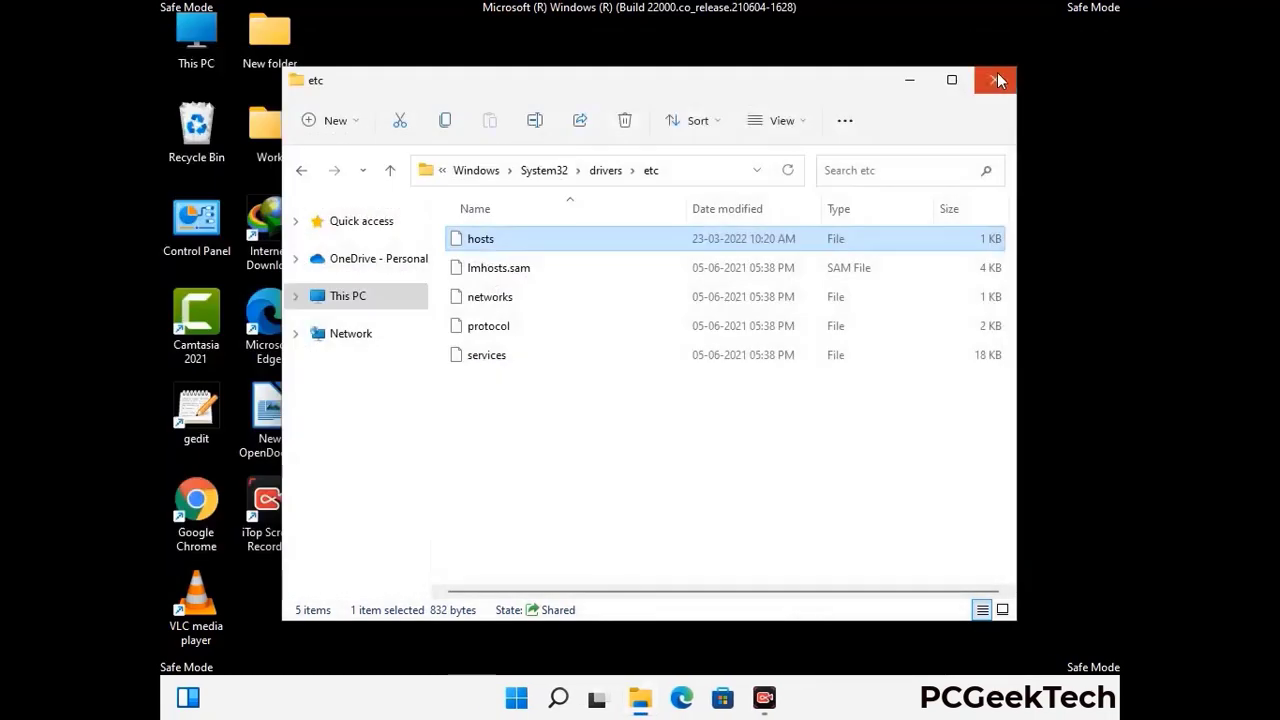
pyautogui.click(997, 72)
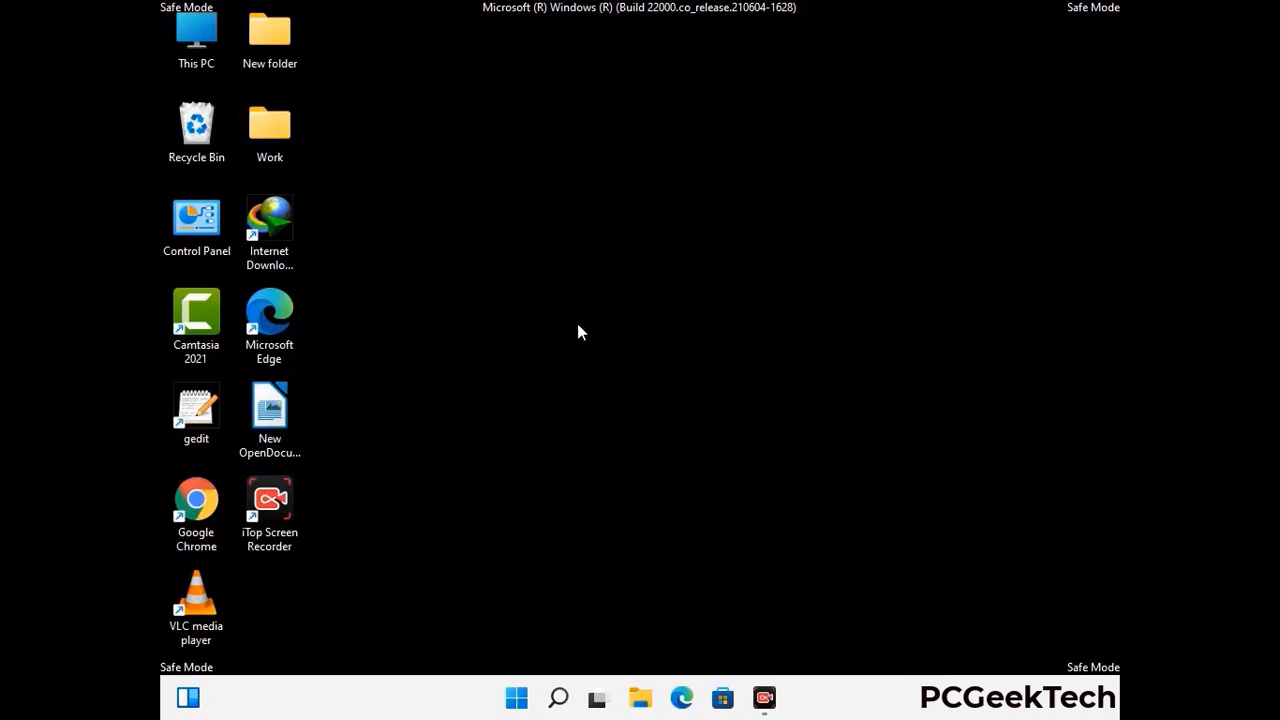
# - Open the AppData Roaming folder by running %appdata% from the Run dialog
pyautogui.press('super+r')
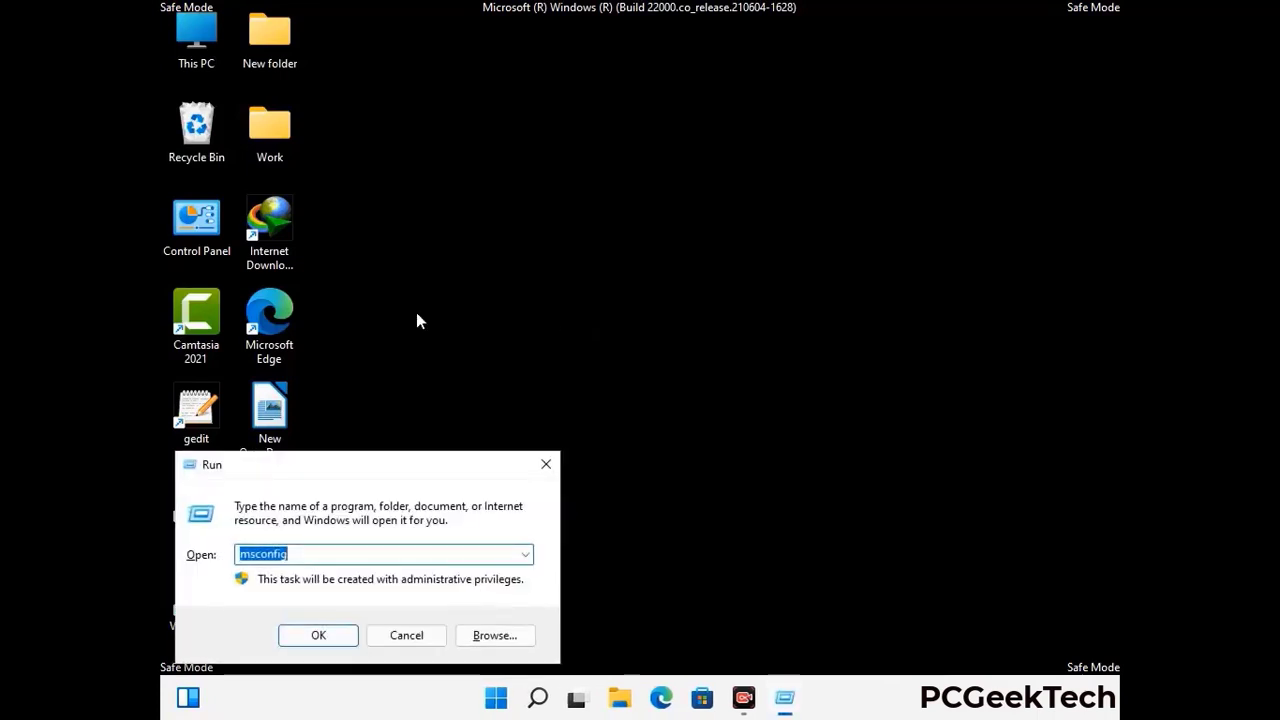
pyautogui.moveTo(366, 462); pyautogui.dragTo(594, 197)
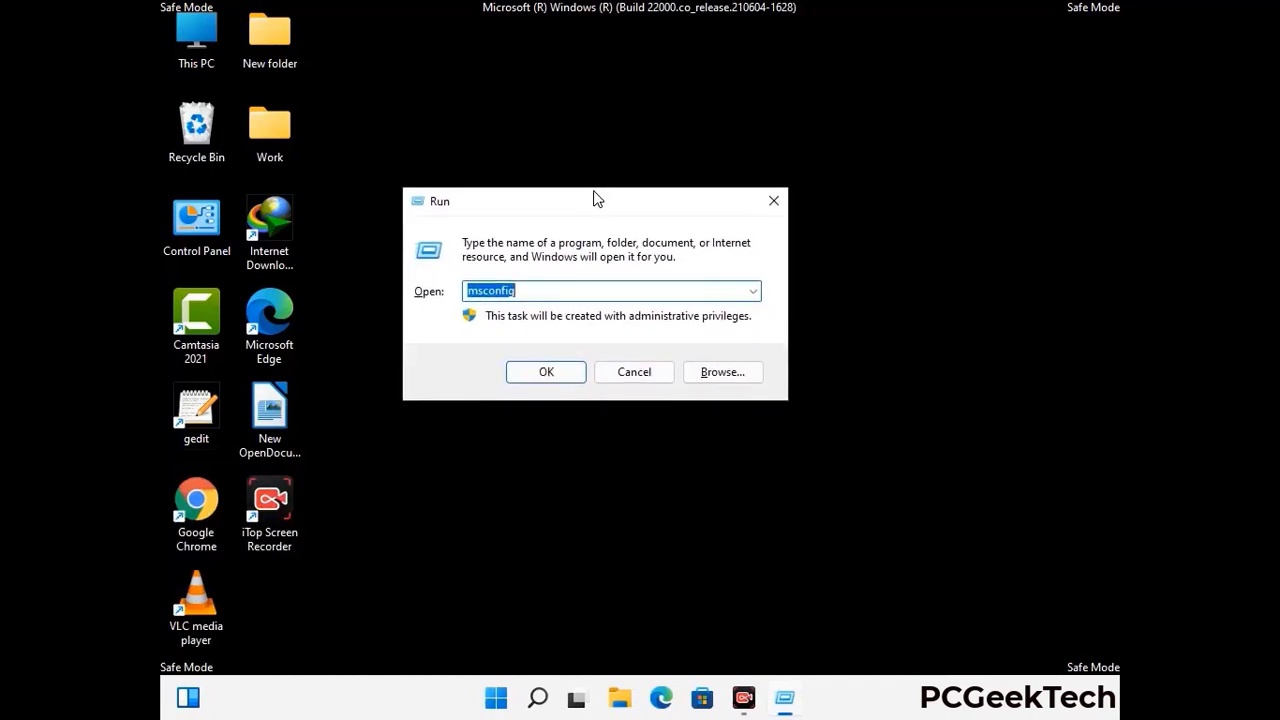
pyautogui.write('%')
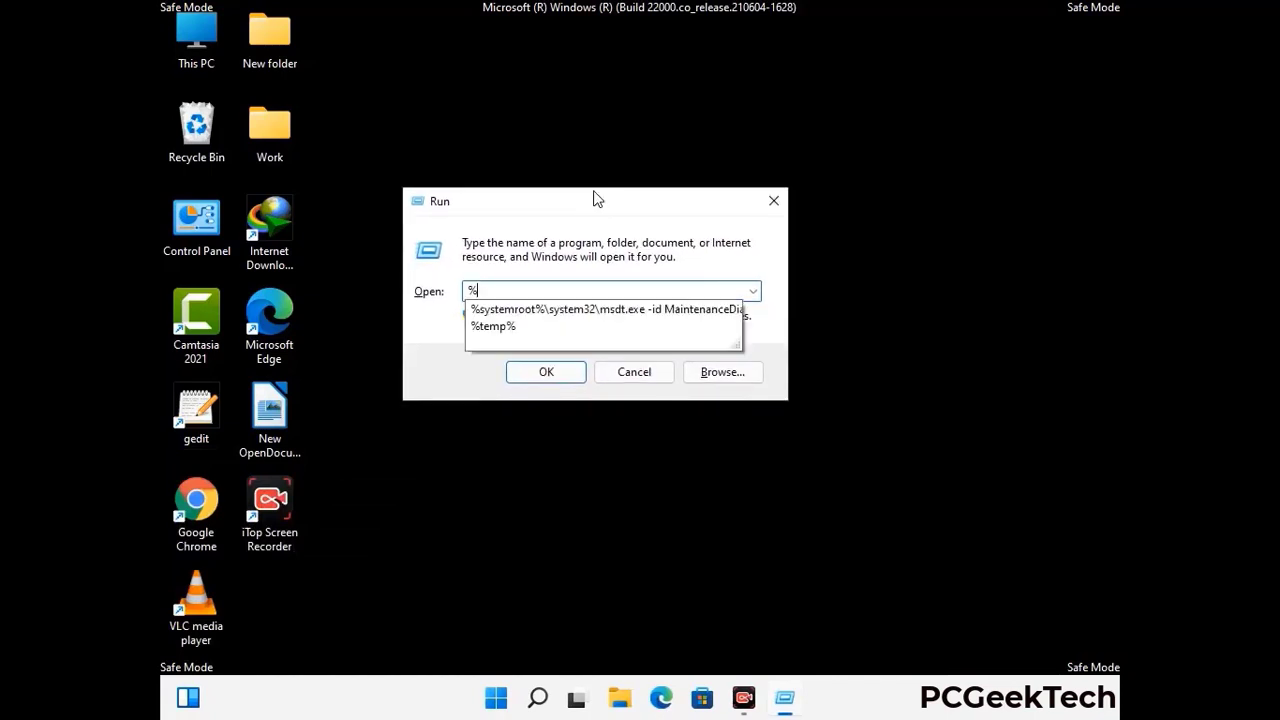
pyautogui.write('appd')
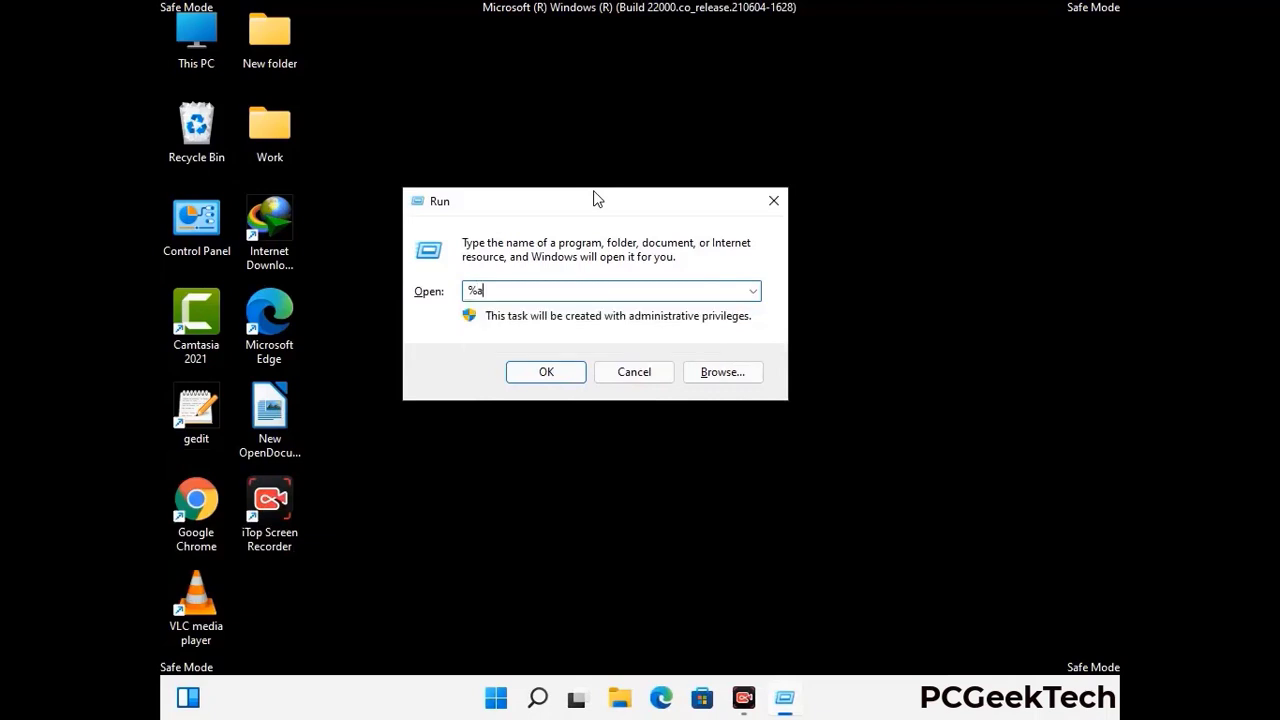
pyautogui.write('ata%')
pyautogui.press('Return')
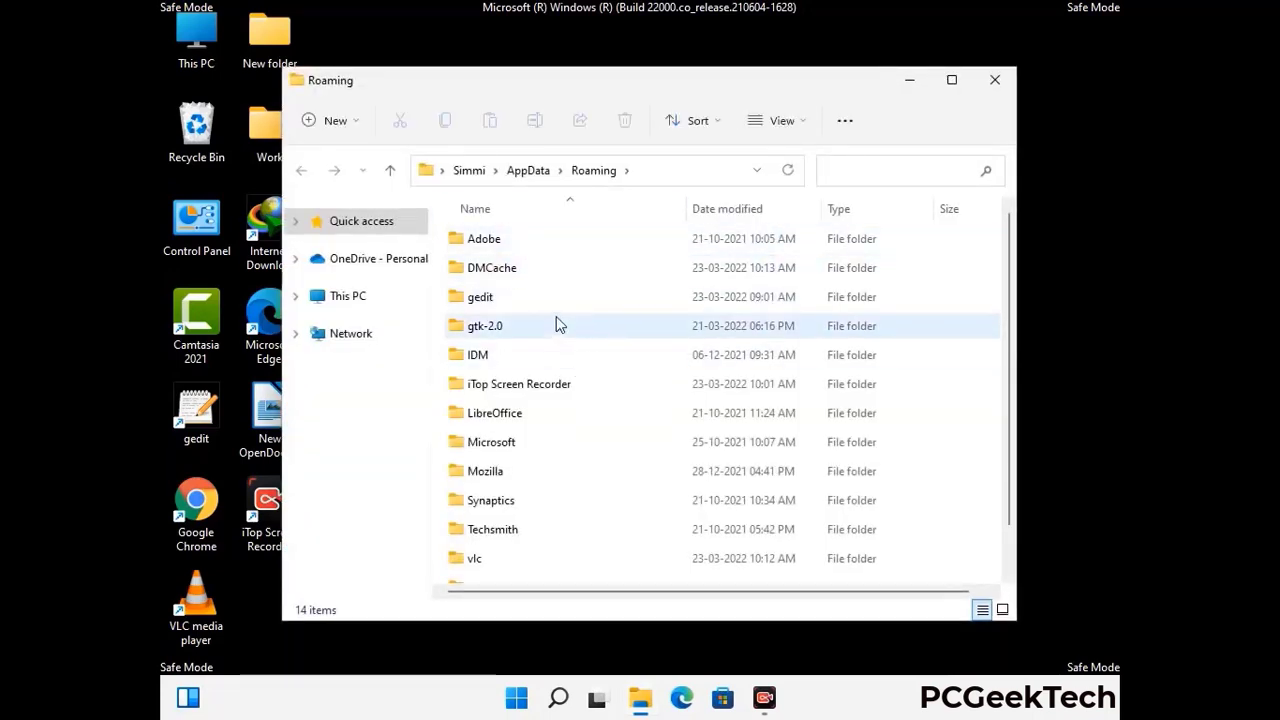
# - Look through the Roaming folder, delete its Zoom folder and close the window
pyautogui.scroll(-1, 600, 358)
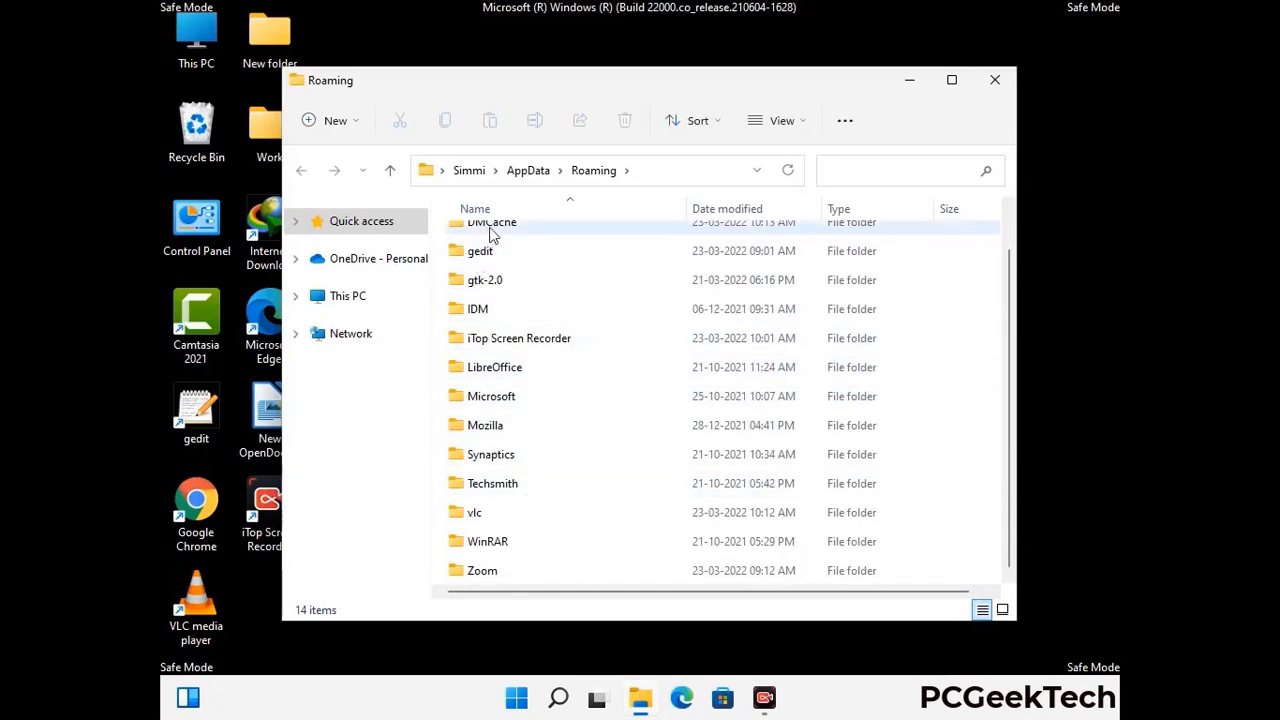
pyautogui.scroll(1, 510, 330)
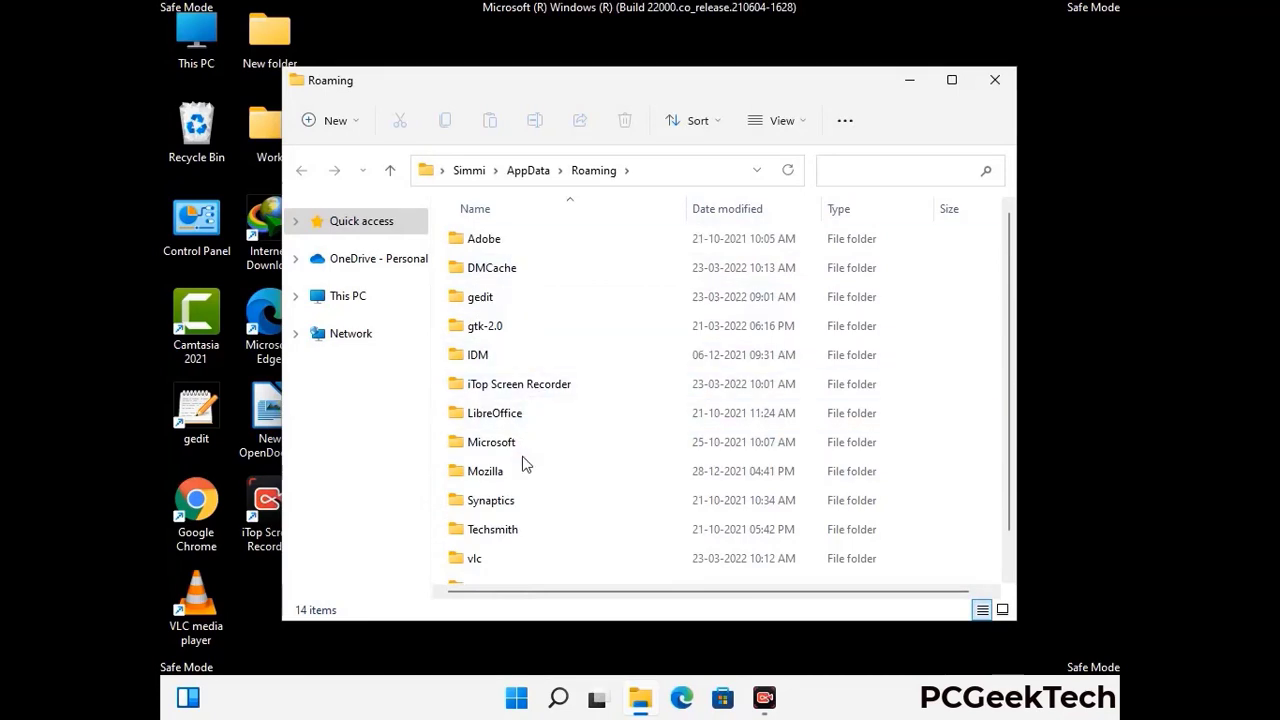
pyautogui.scroll(-1, 516, 500)
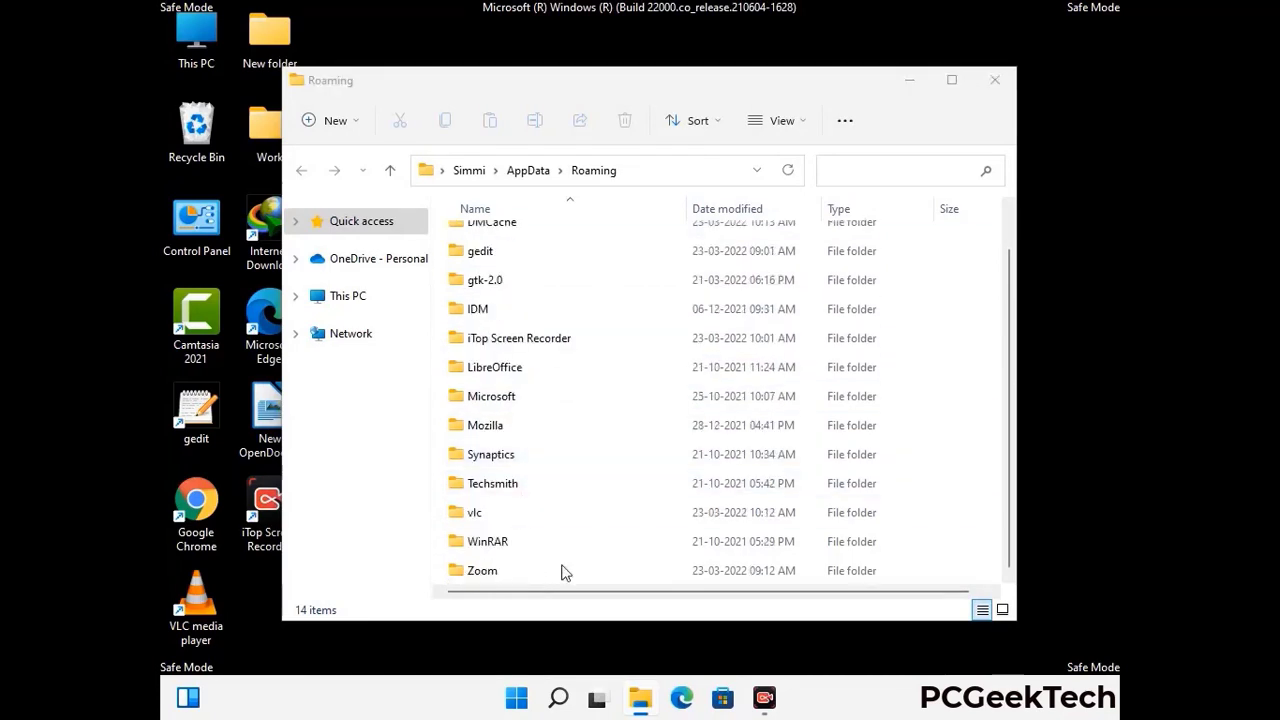
pyautogui.click(716, 564)
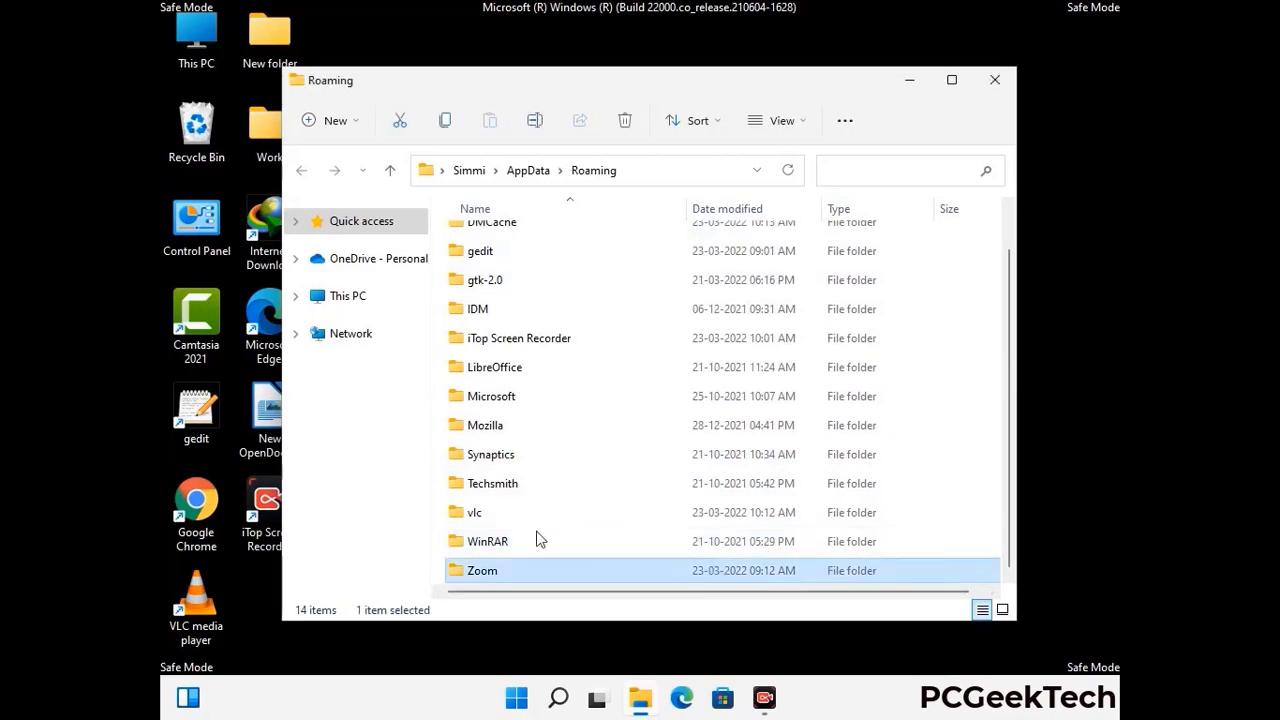
pyautogui.click(626, 122)
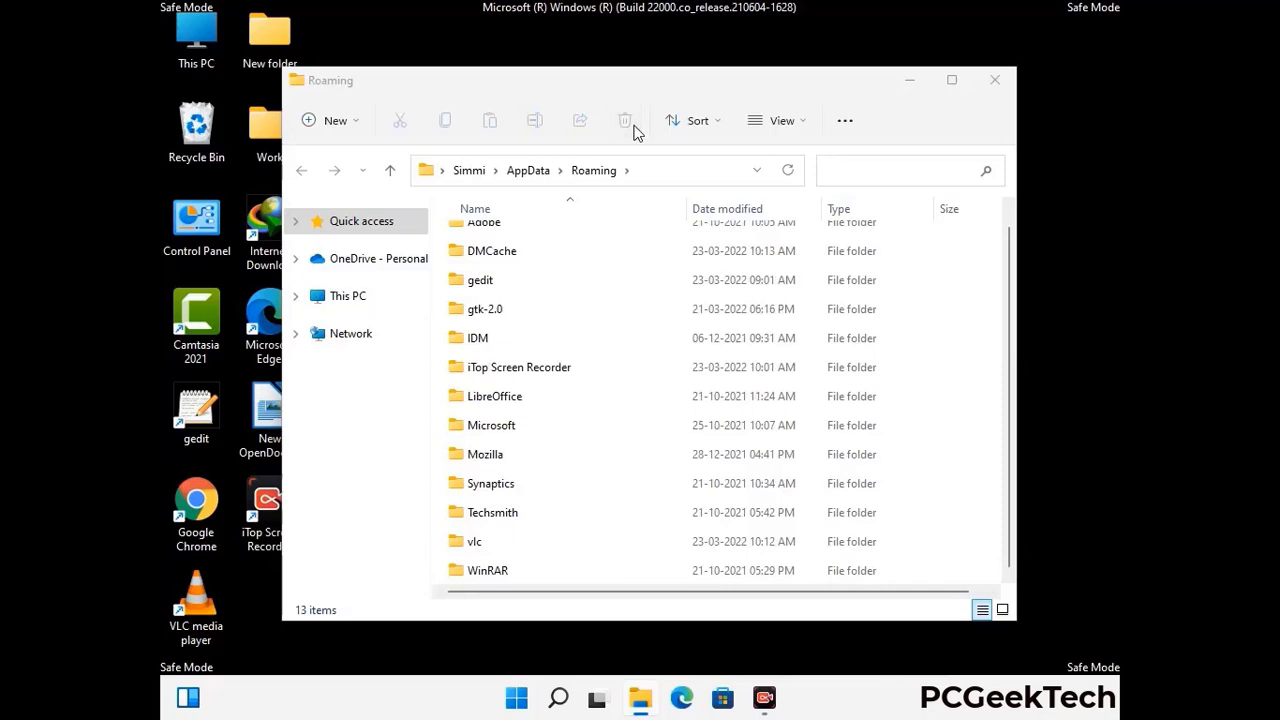
pyautogui.click(993, 86)
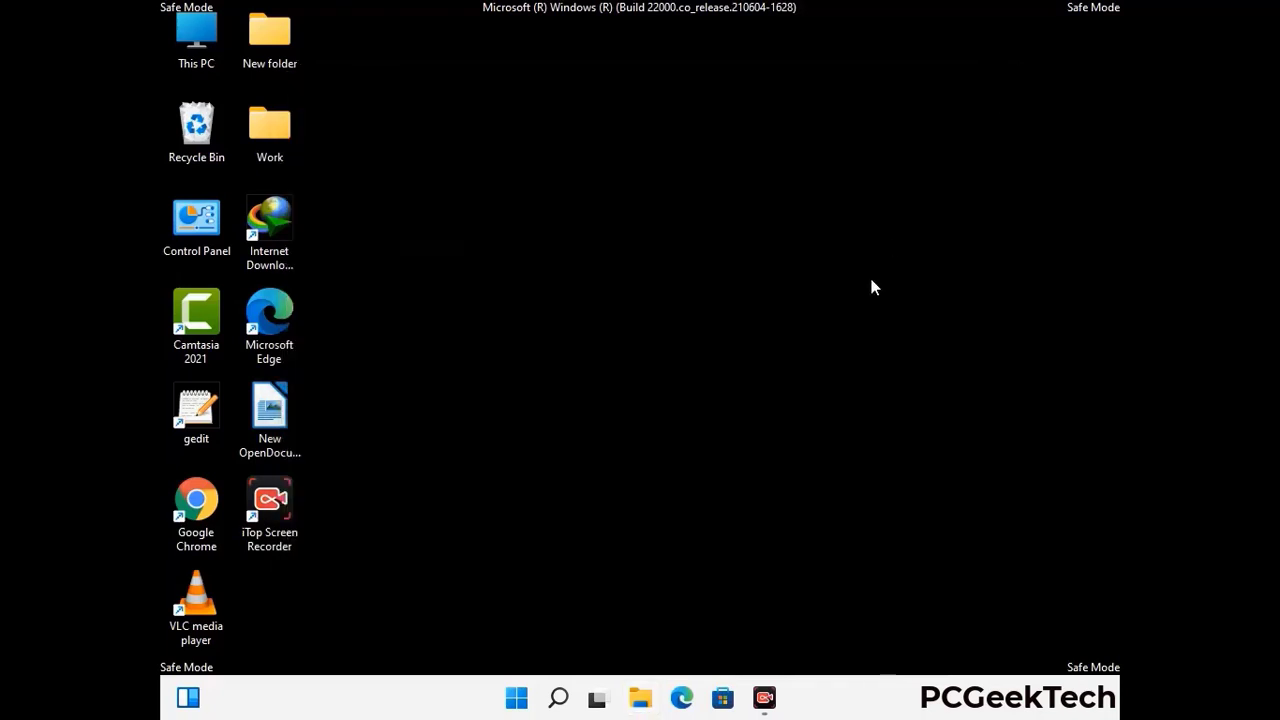
# - Open the AppData Local folder by running %LocalAppData% from the Run dialog
pyautogui.press('super+r')
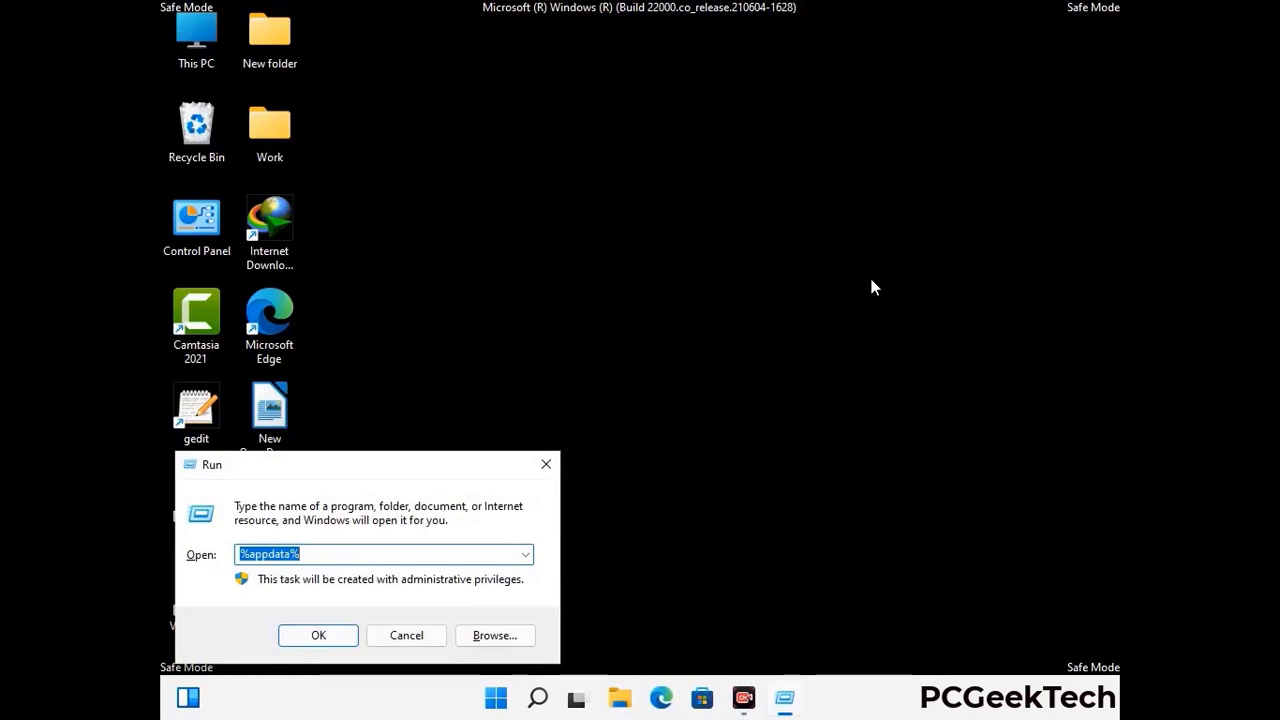
pyautogui.moveTo(401, 475); pyautogui.dragTo(671, 253)
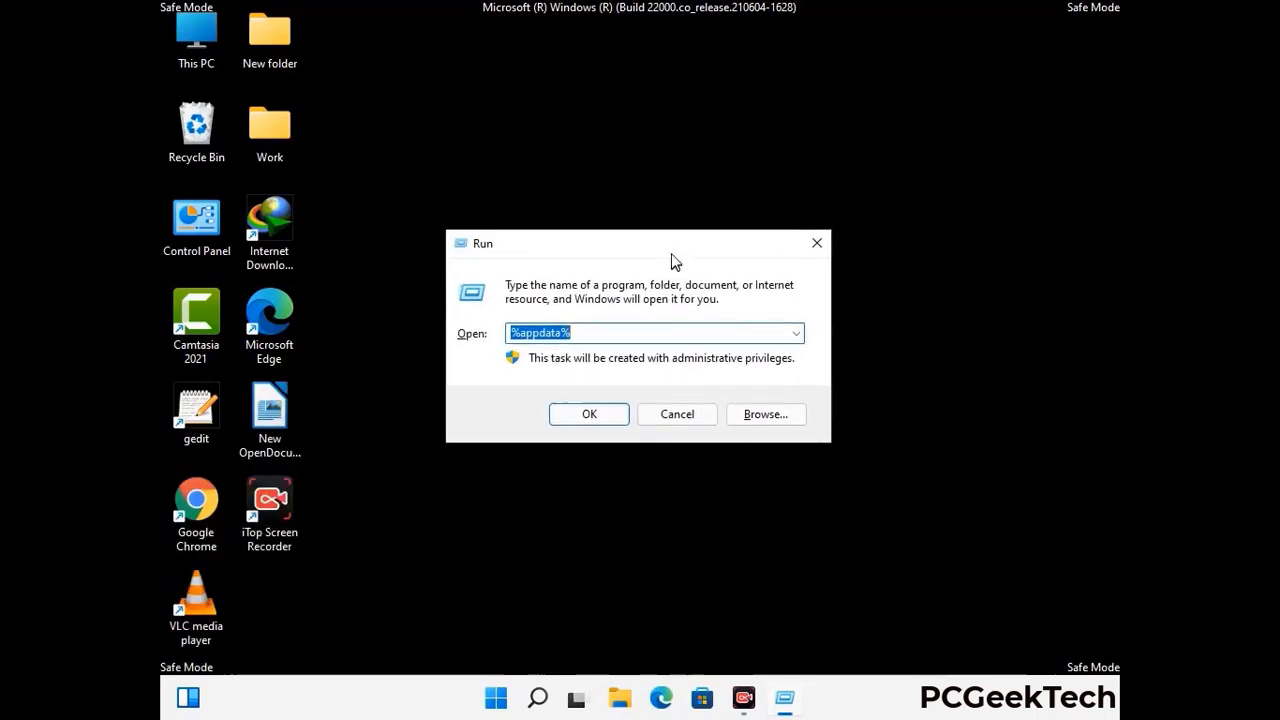
pyautogui.write('%Local')
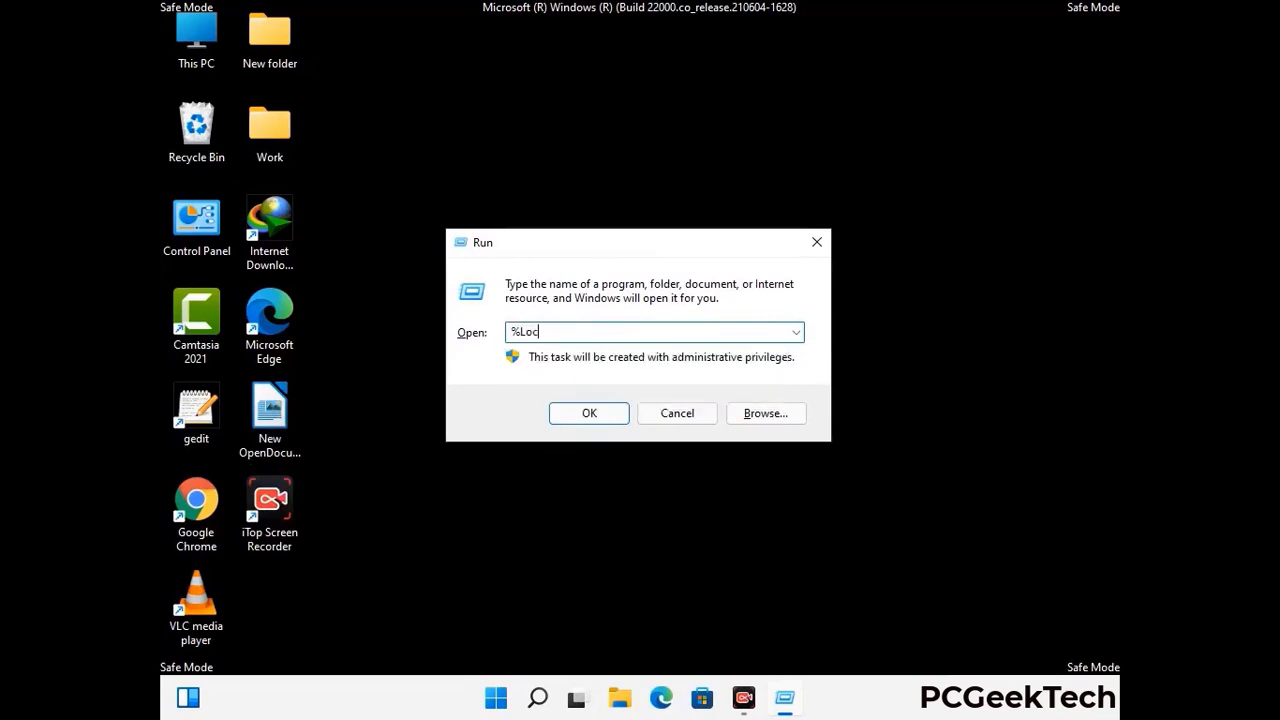
pyautogui.write('AppData%')
pyautogui.press('Return')
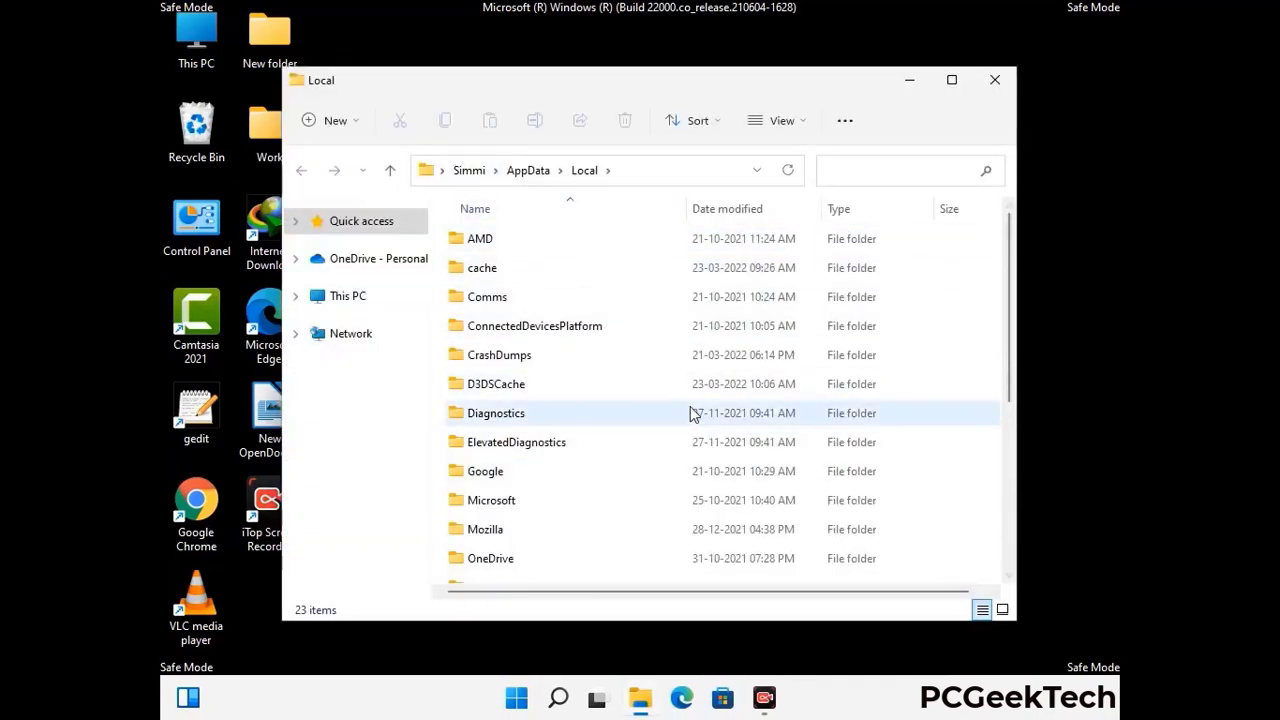
# - Delete the Mozilla folder from the AppData Local folder and close the window
pyautogui.scroll(-1, 537, 420)
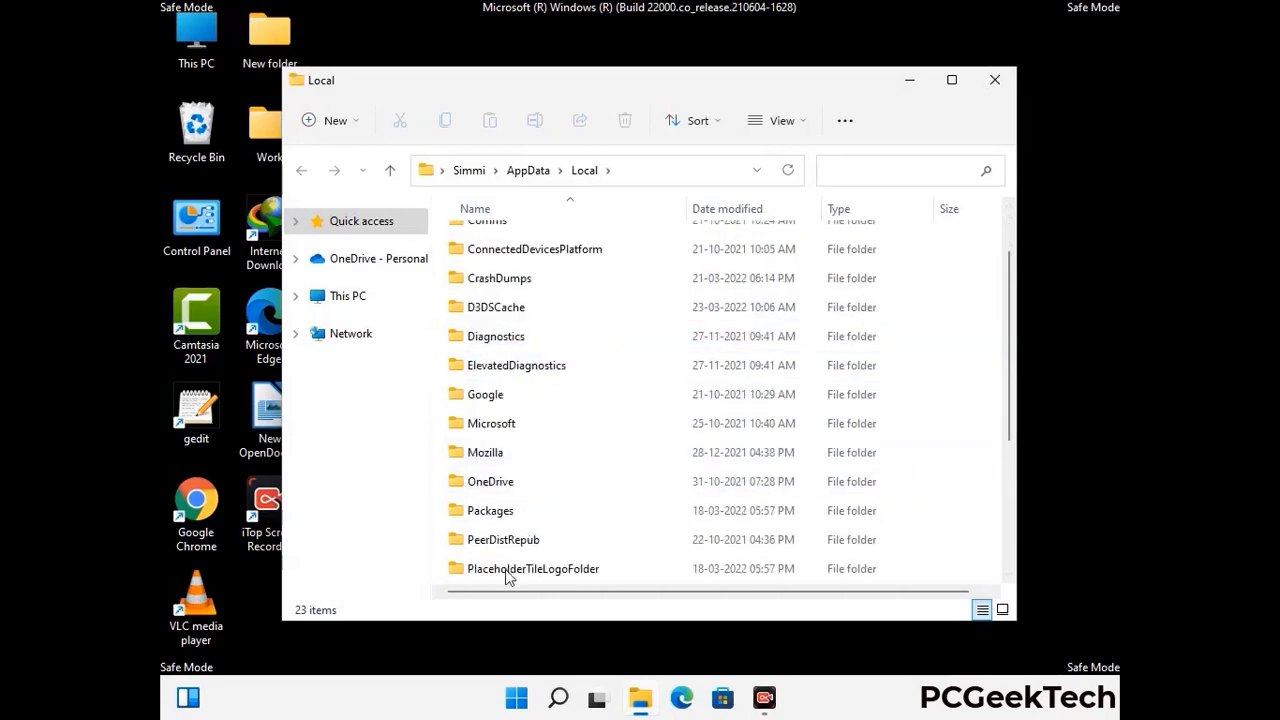
pyautogui.click(499, 456)
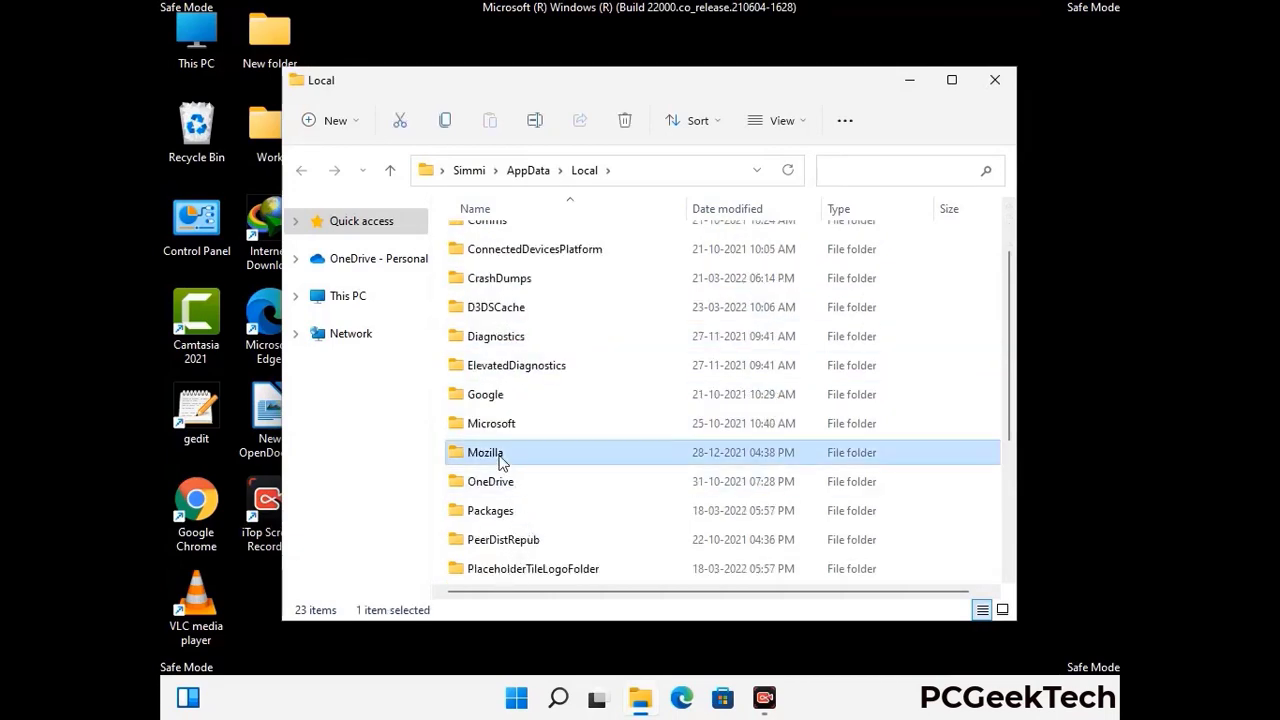
pyautogui.click(624, 121)
pyautogui.click(624, 121)
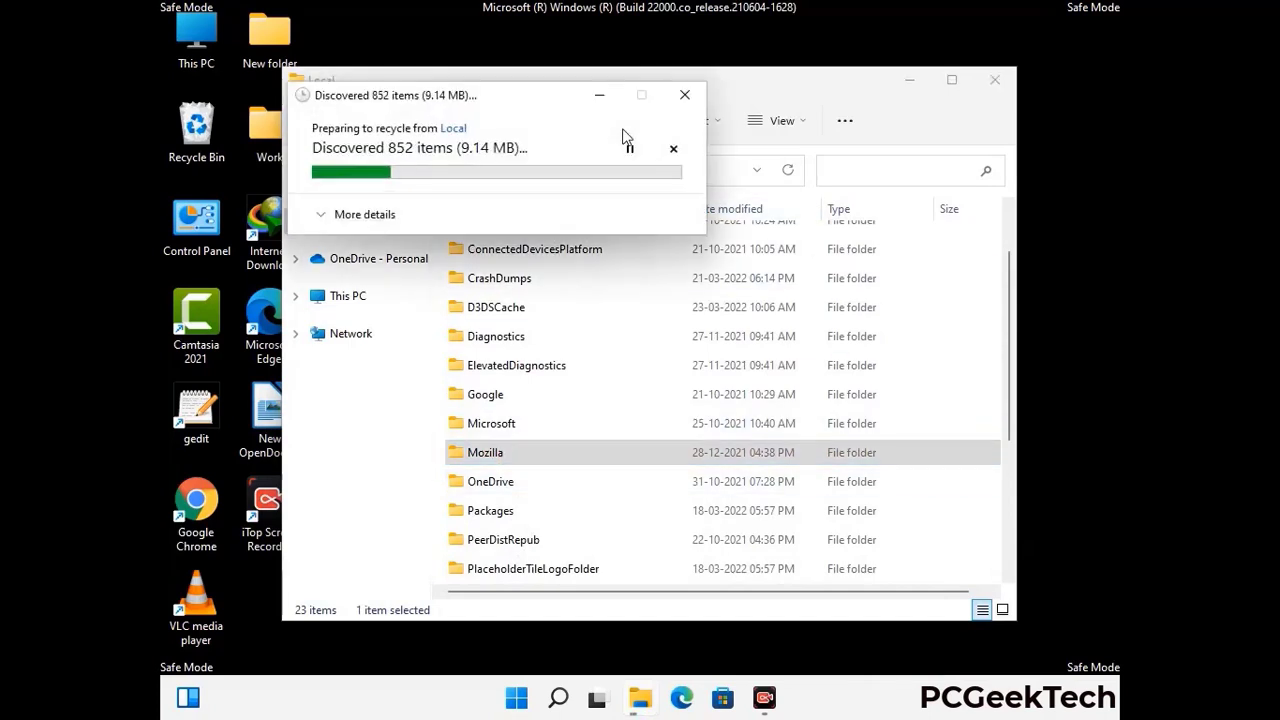
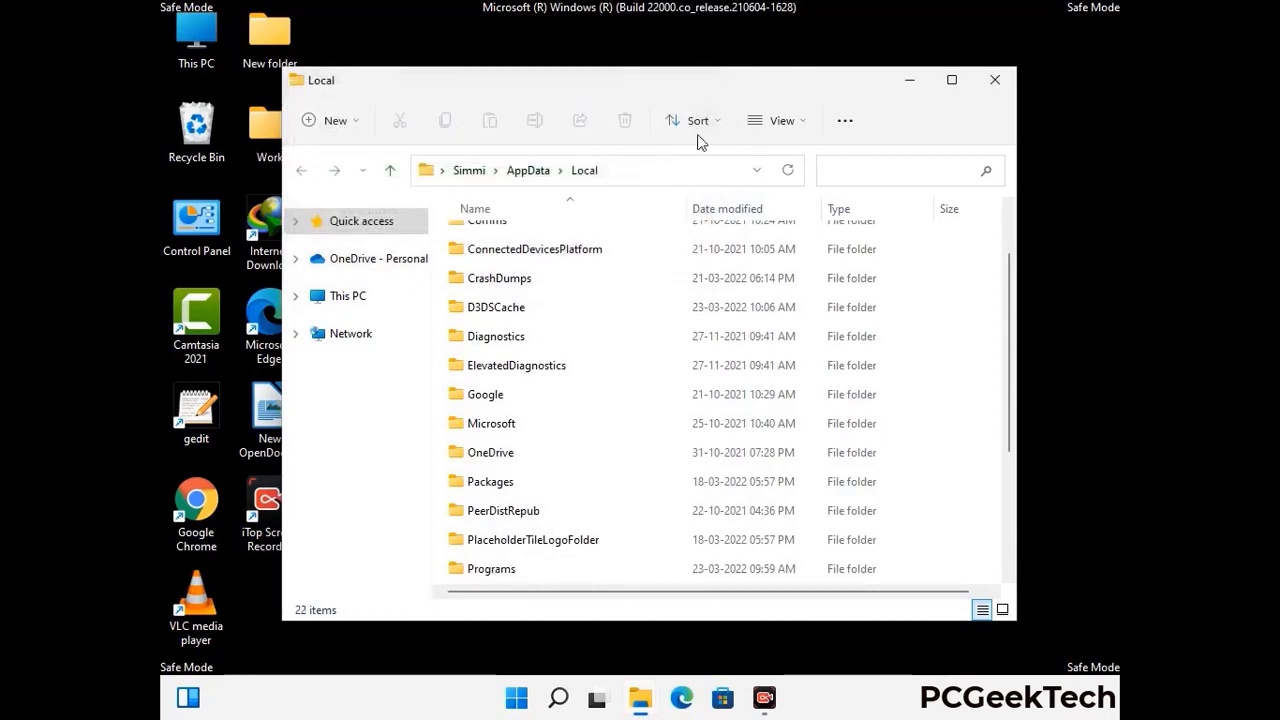
pyautogui.click(996, 90)
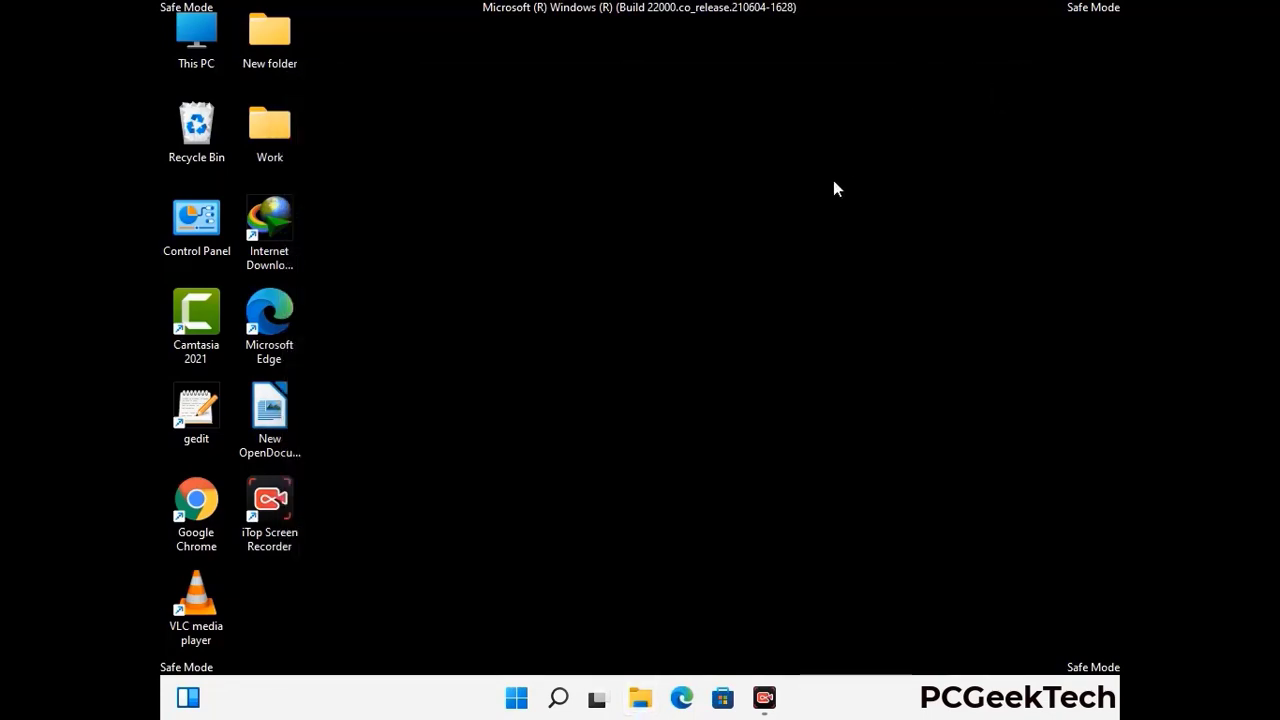
# - Open the ProgramData folder on drive C by running %ProgramData% from the Run dialog
pyautogui.press('super+r')
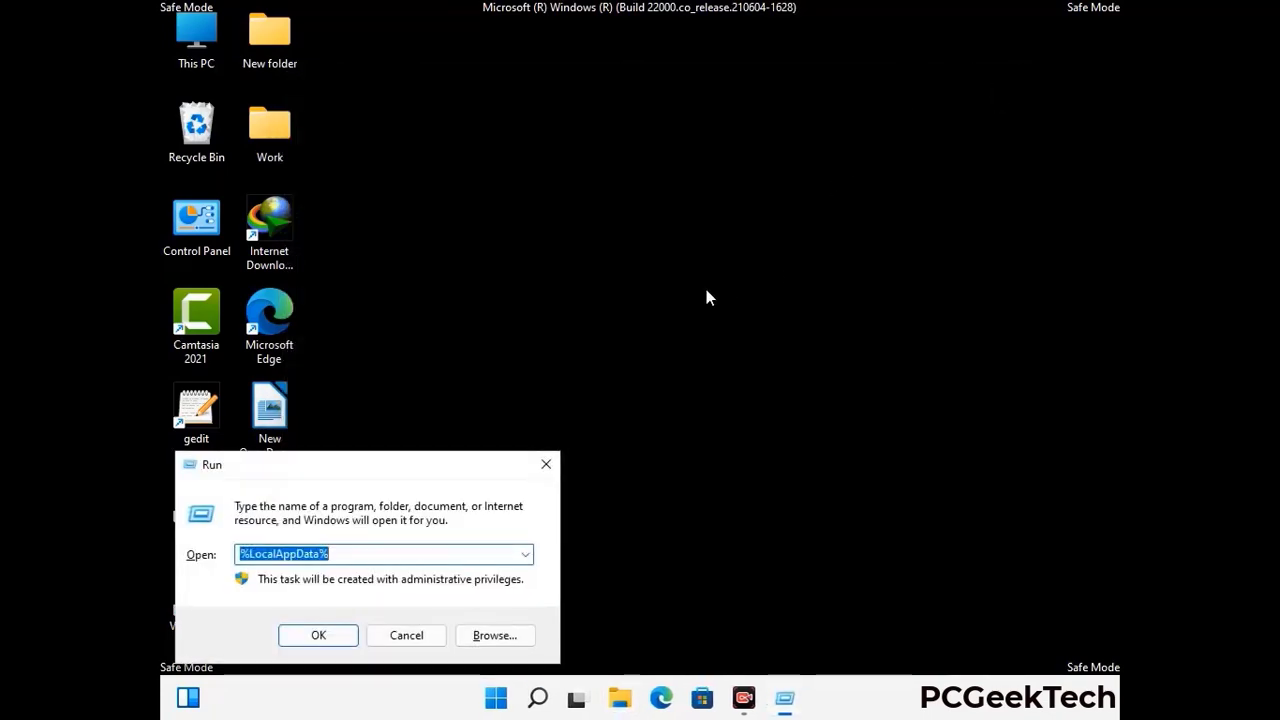
pyautogui.moveTo(325, 481); pyautogui.dragTo(588, 268)
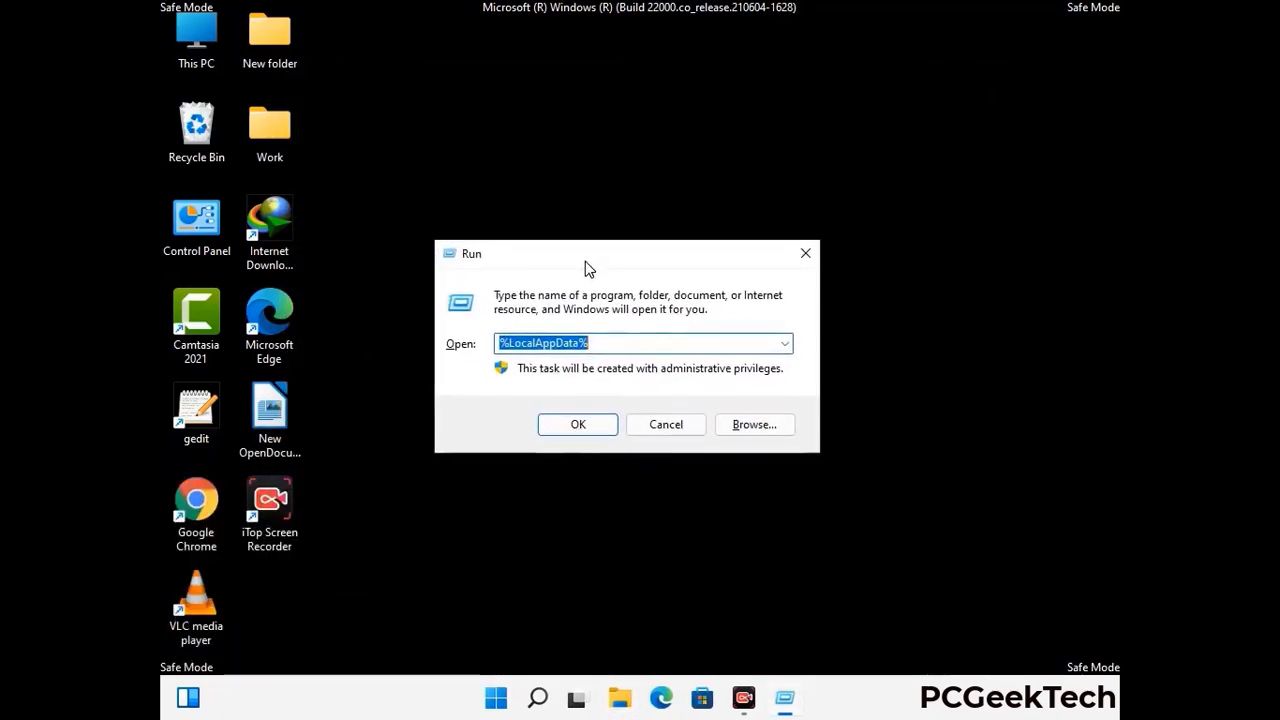
pyautogui.write('%')
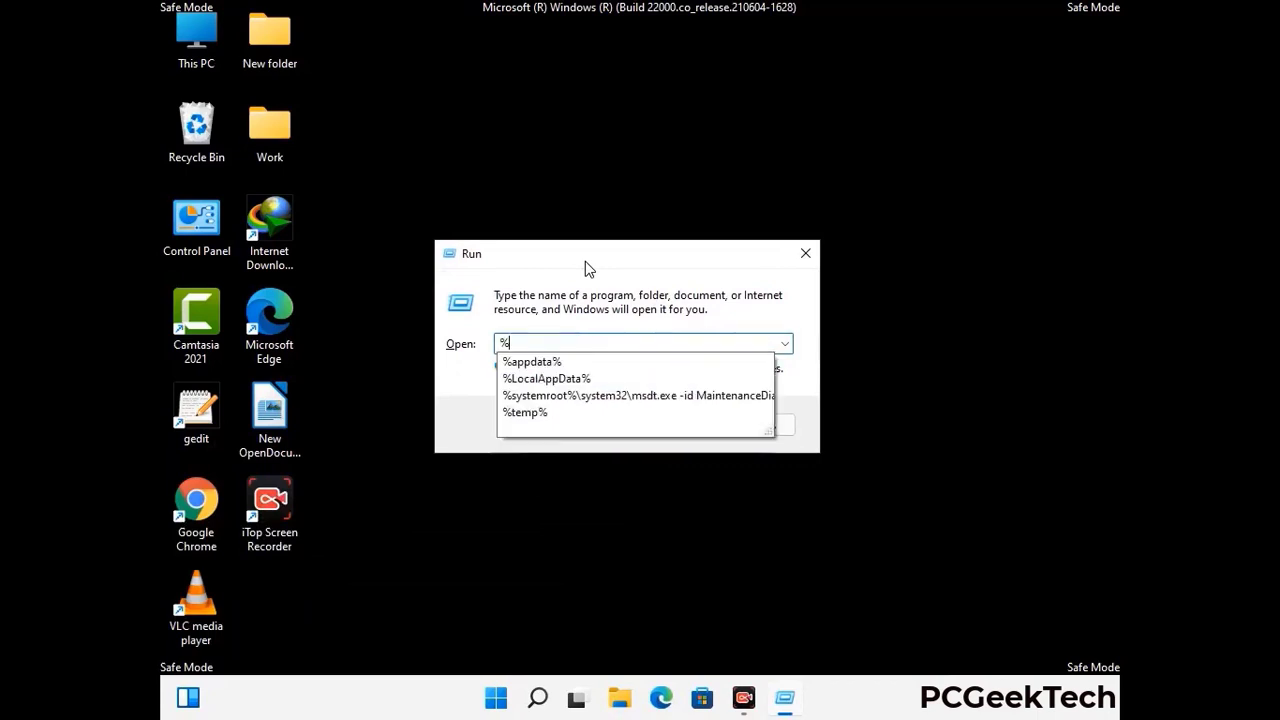
pyautogui.write('Pro')
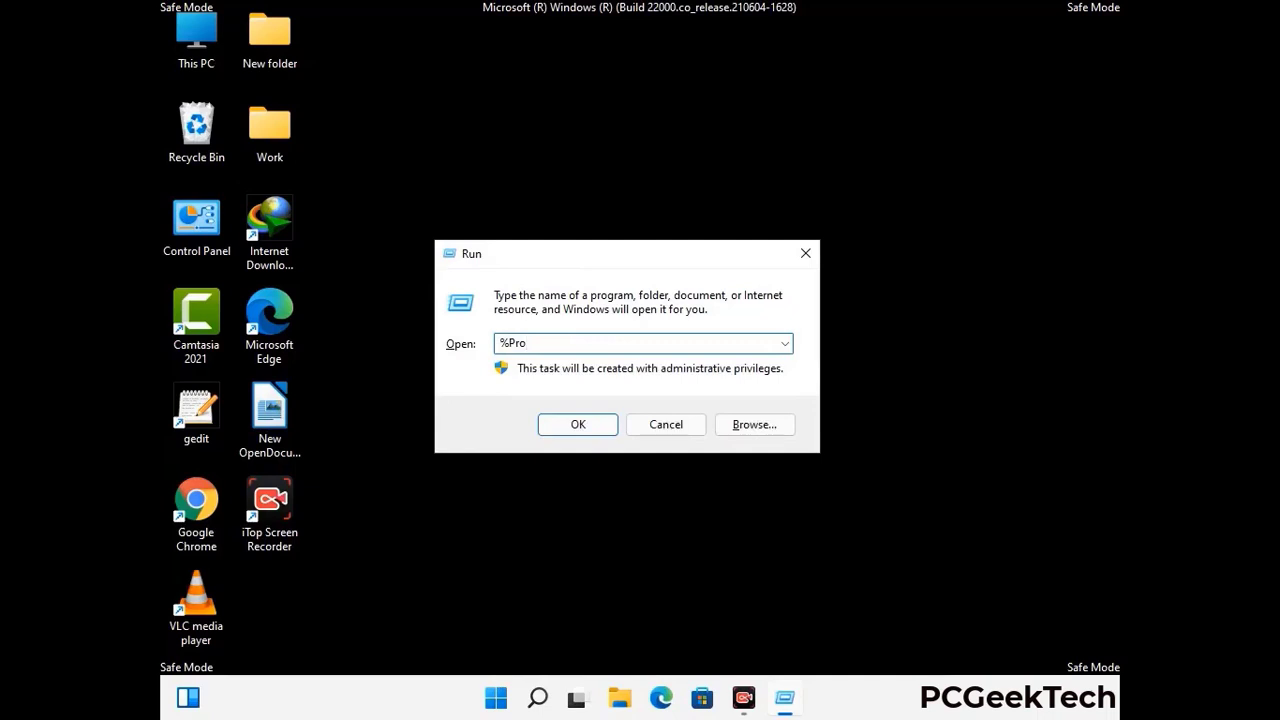
pyautogui.write('gramData%')
pyautogui.press('Return')
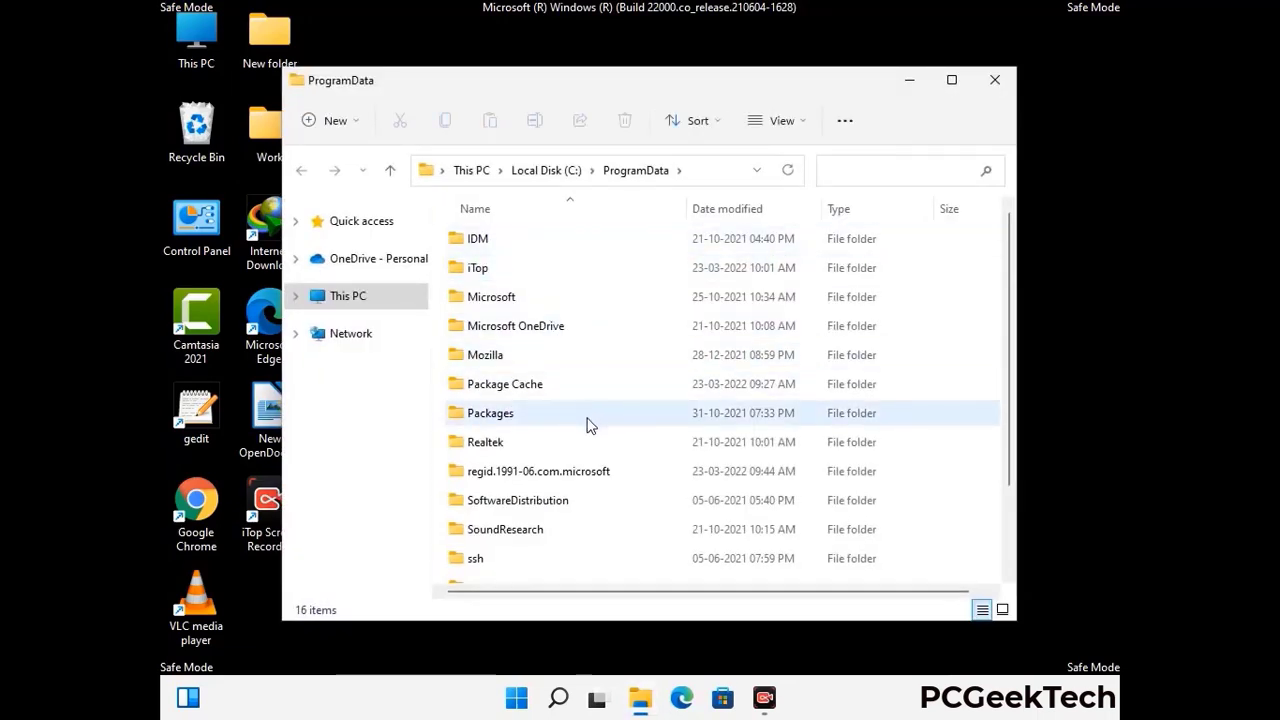
# - Delete the Mozilla folder from ProgramData and close the window
pyautogui.scroll(-2, 587, 421)
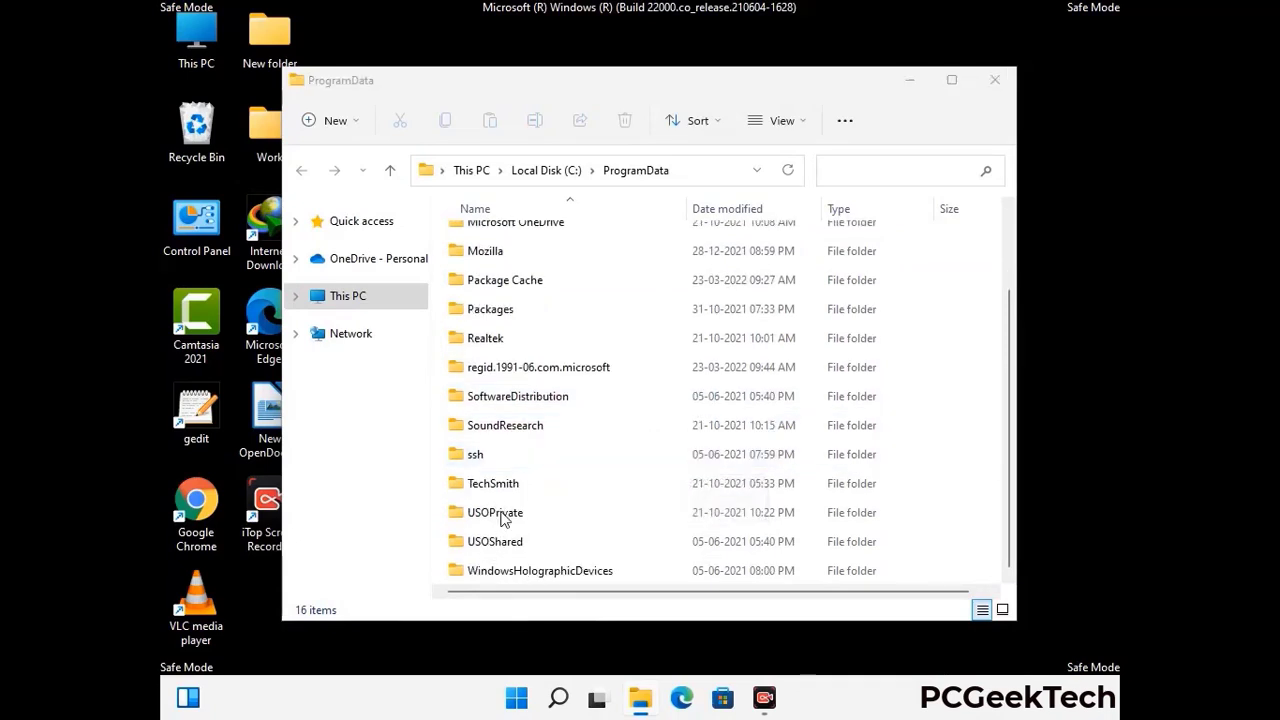
pyautogui.click(500, 252)
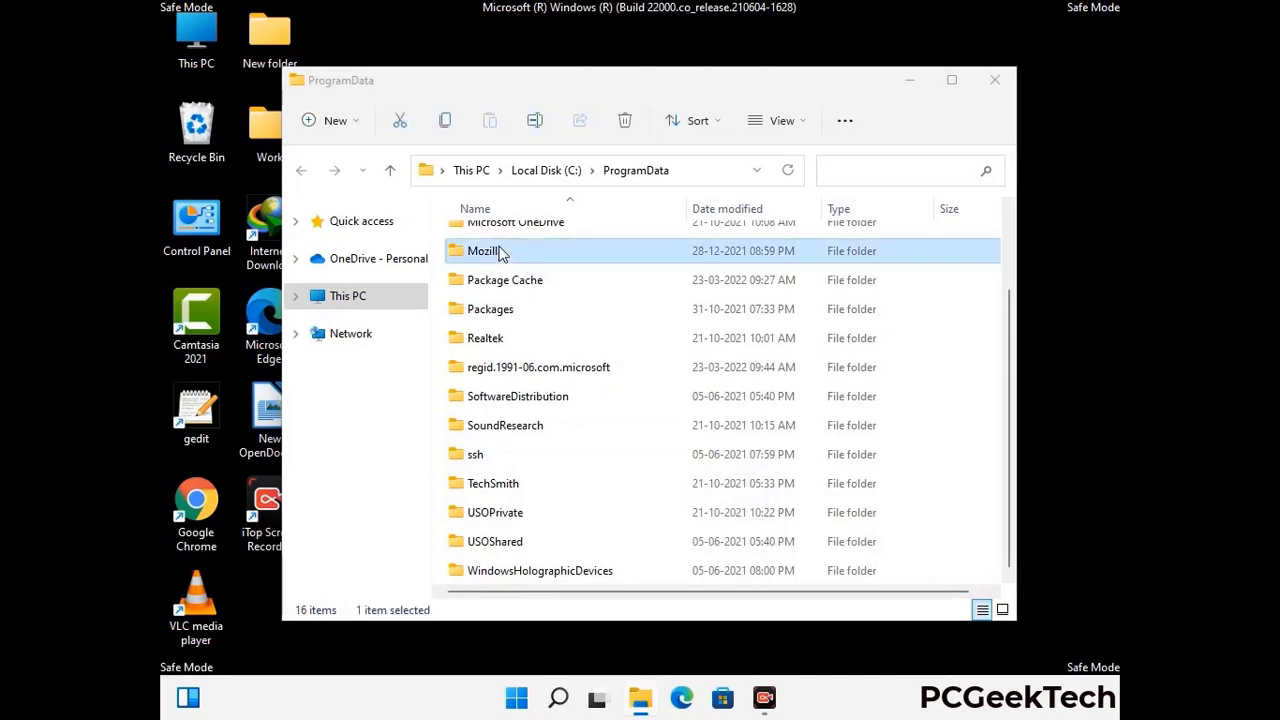
pyautogui.click(626, 121)
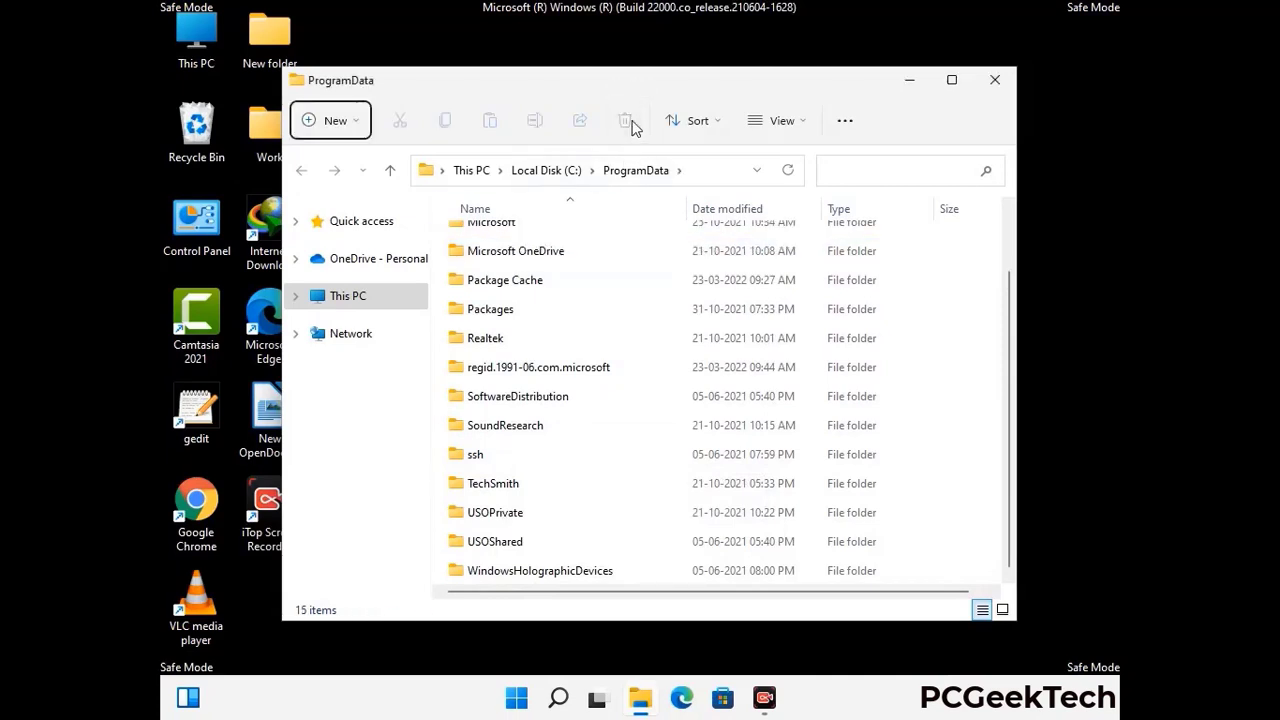
pyautogui.scroll(1, 657, 405)
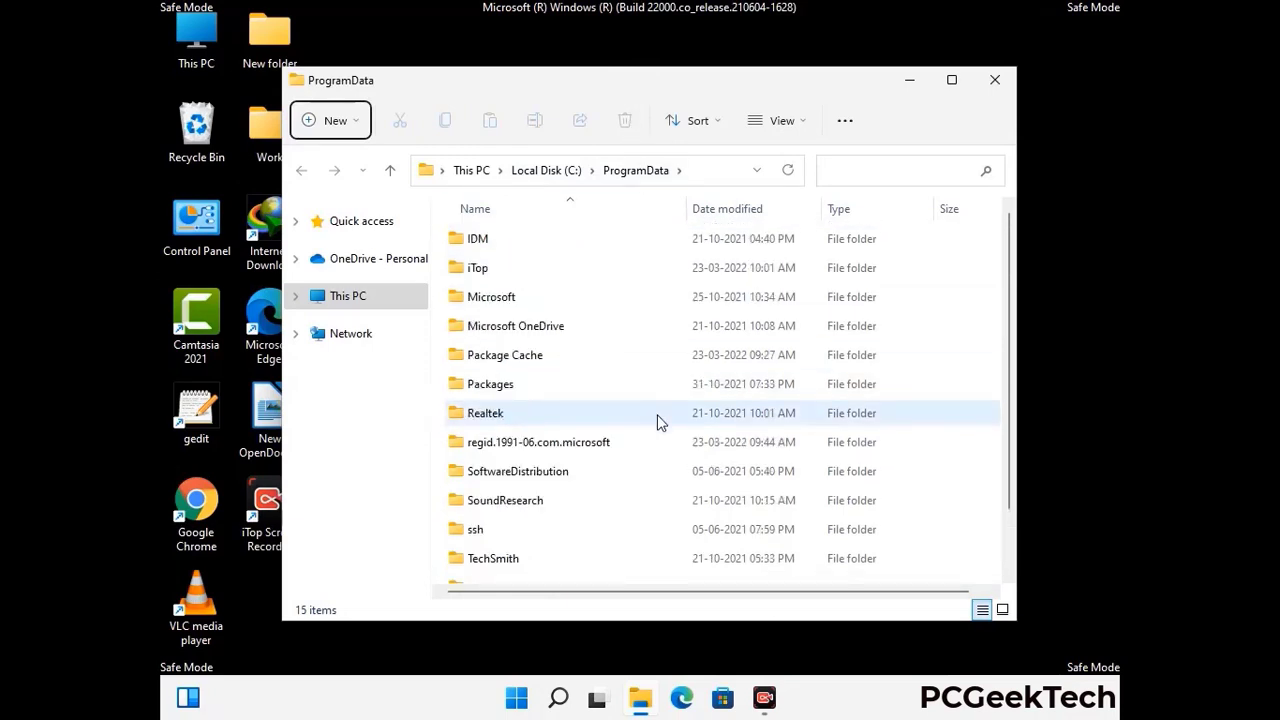
pyautogui.click(1002, 76)
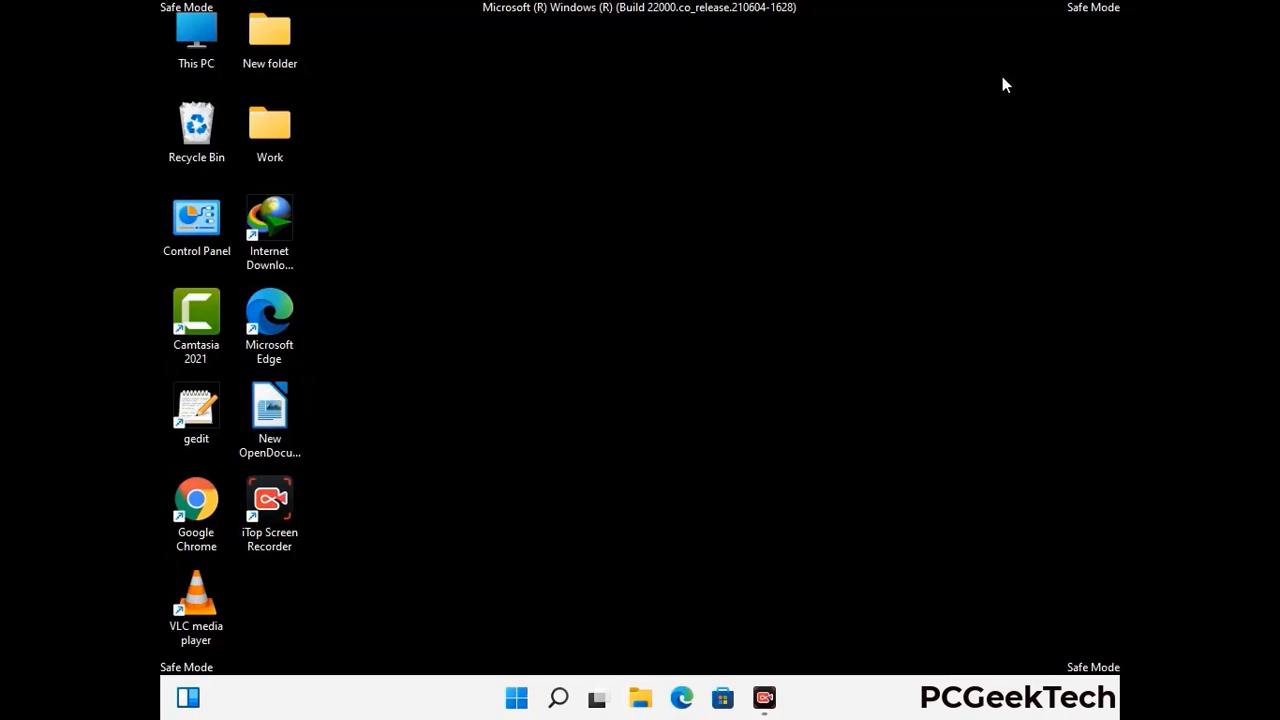
# - Open the Windows folder on drive C by running %WinDir% from the Run dialog
pyautogui.press('super+r')
pyautogui.moveTo(417, 464); pyautogui.dragTo(668, 258)
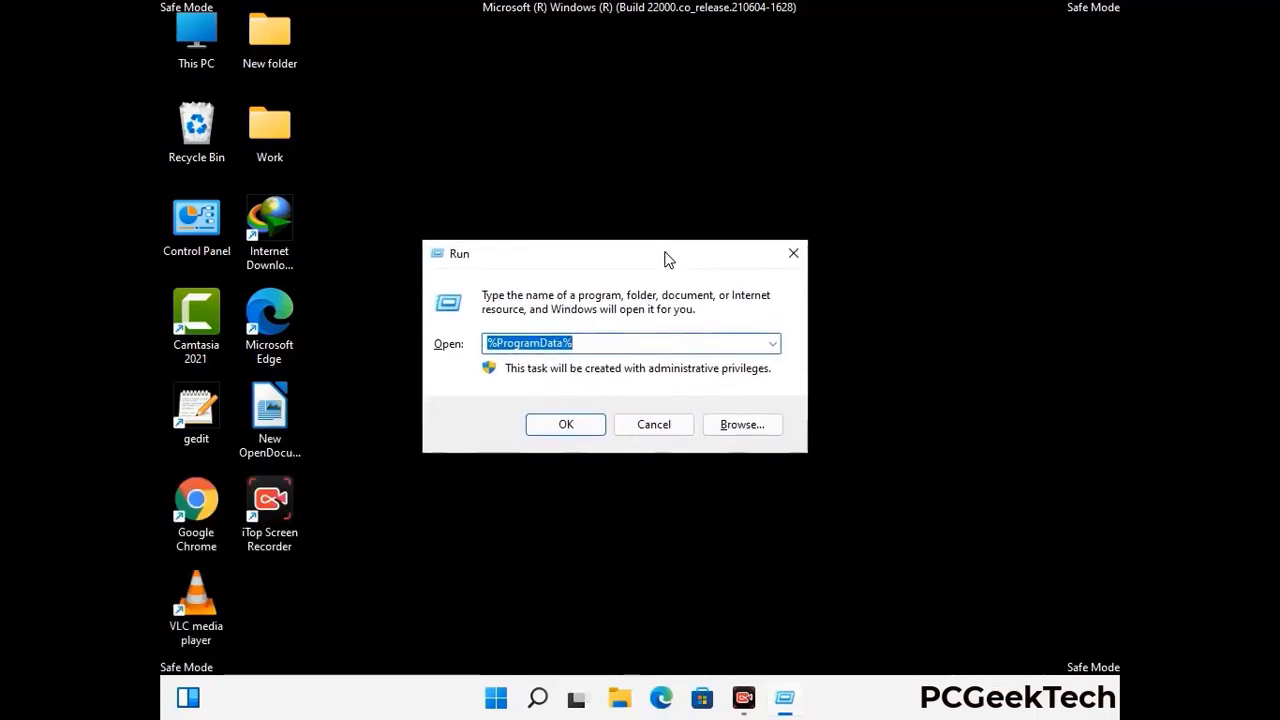
pyautogui.write('%Win')
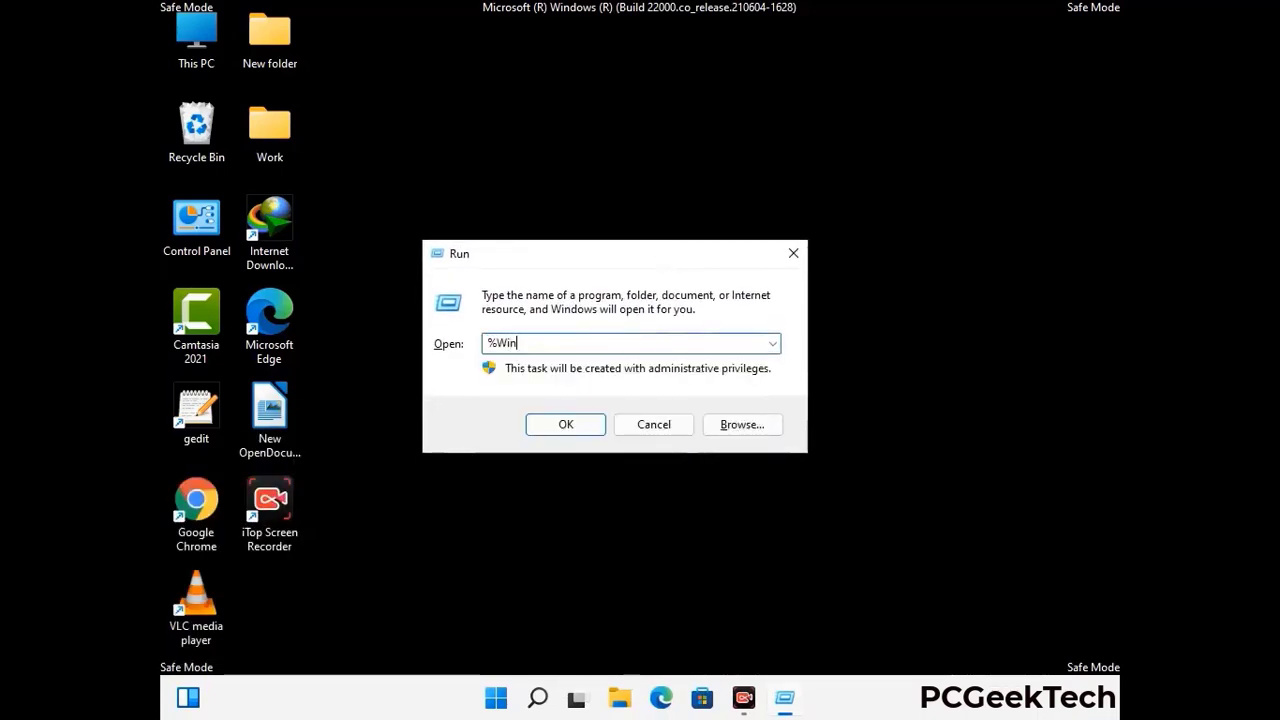
pyautogui.write('Dir%')
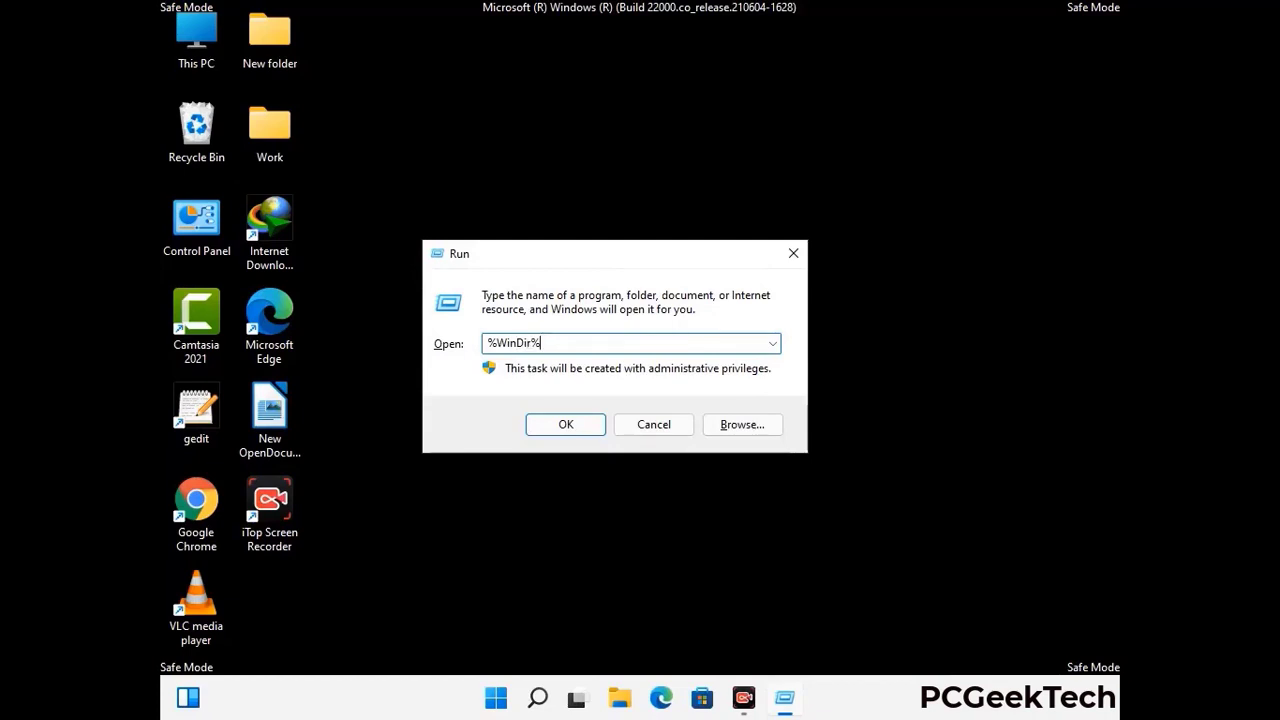
pyautogui.press('Return')
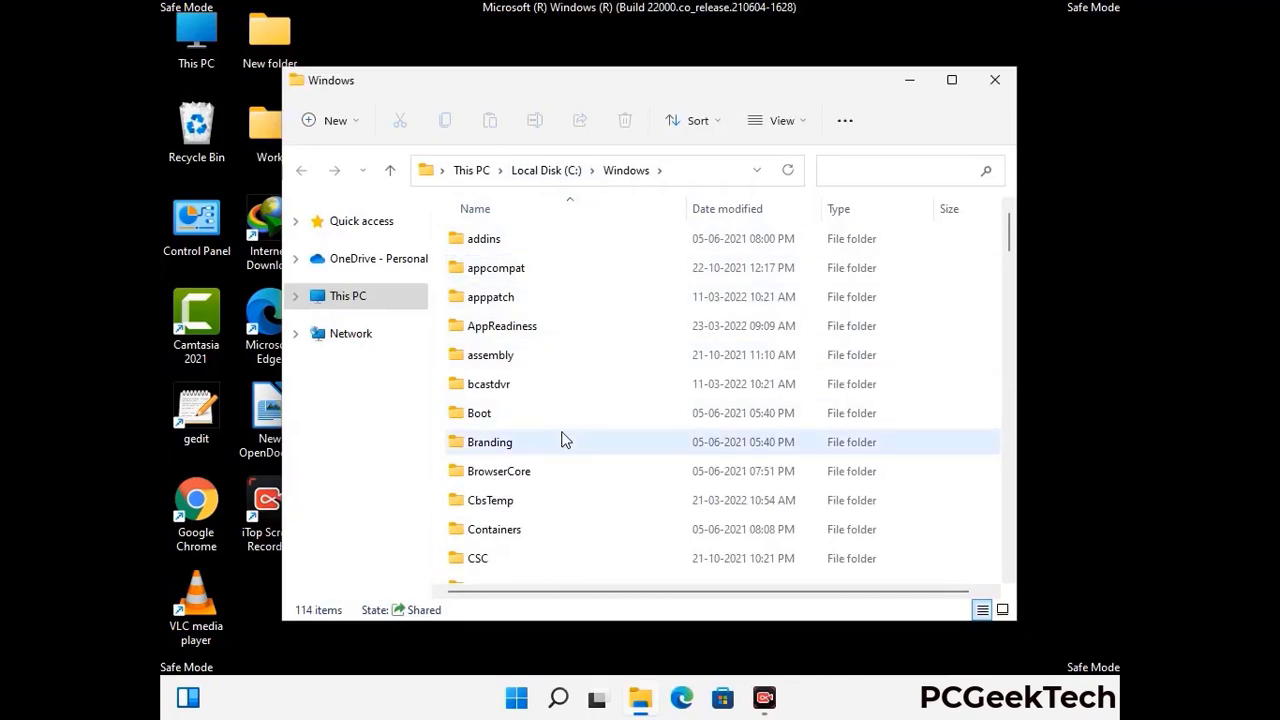
# - Examine the Windows folder's contents for unwanted folders, then close the window
pyautogui.scroll(-1, 563, 440)
pyautogui.scroll(-2, 563, 443)
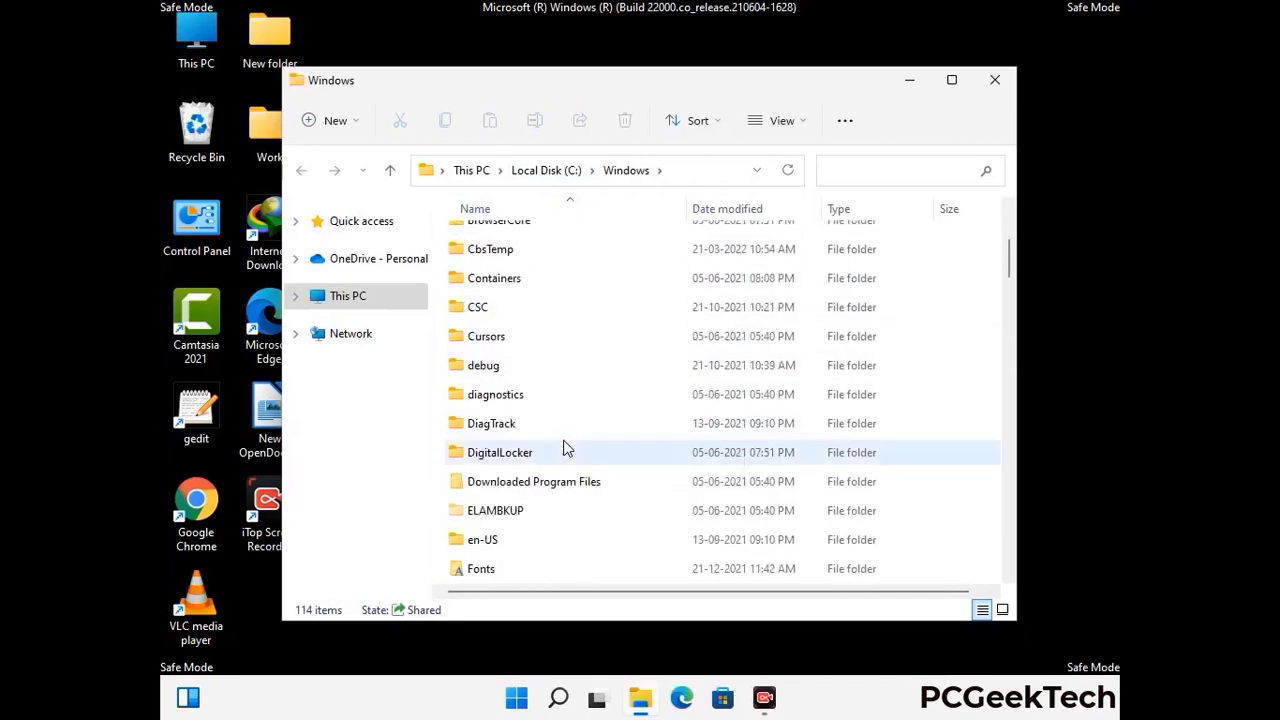
pyautogui.scroll(-1, 565, 450)
pyautogui.scroll(-5, 563, 450)
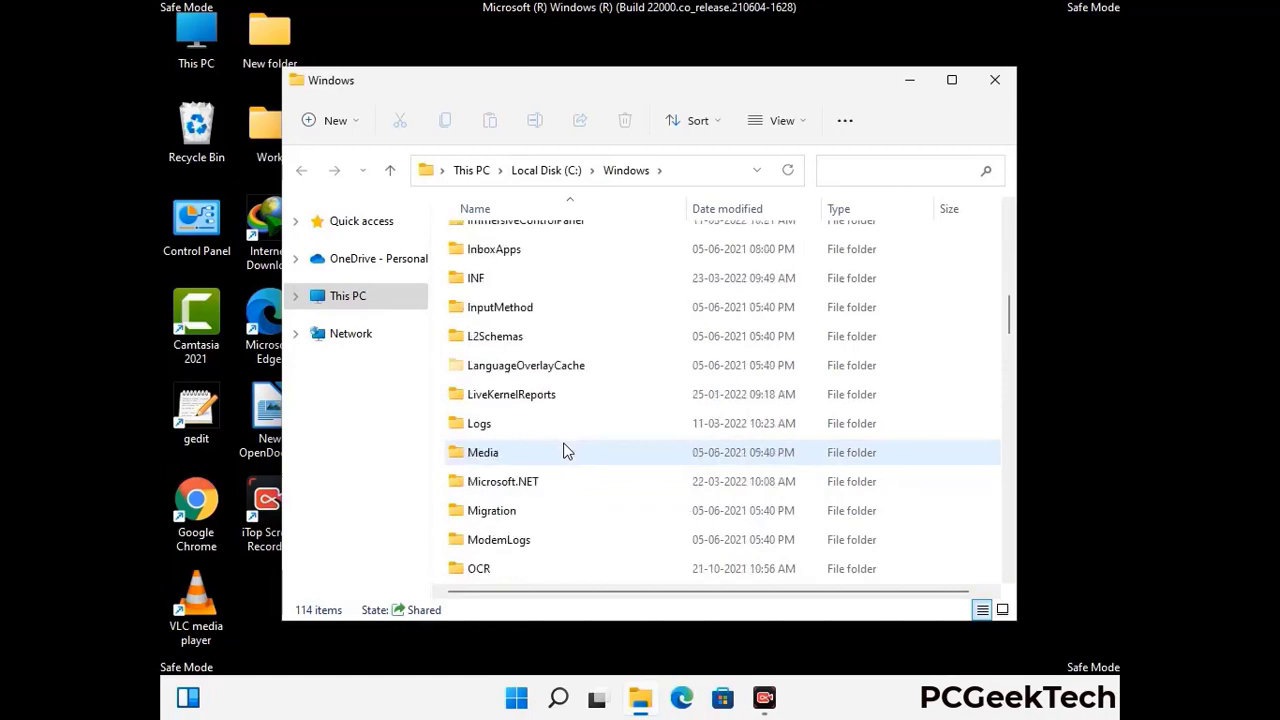
pyautogui.scroll(-1, 563, 450)
pyautogui.scroll(-8, 563, 452)
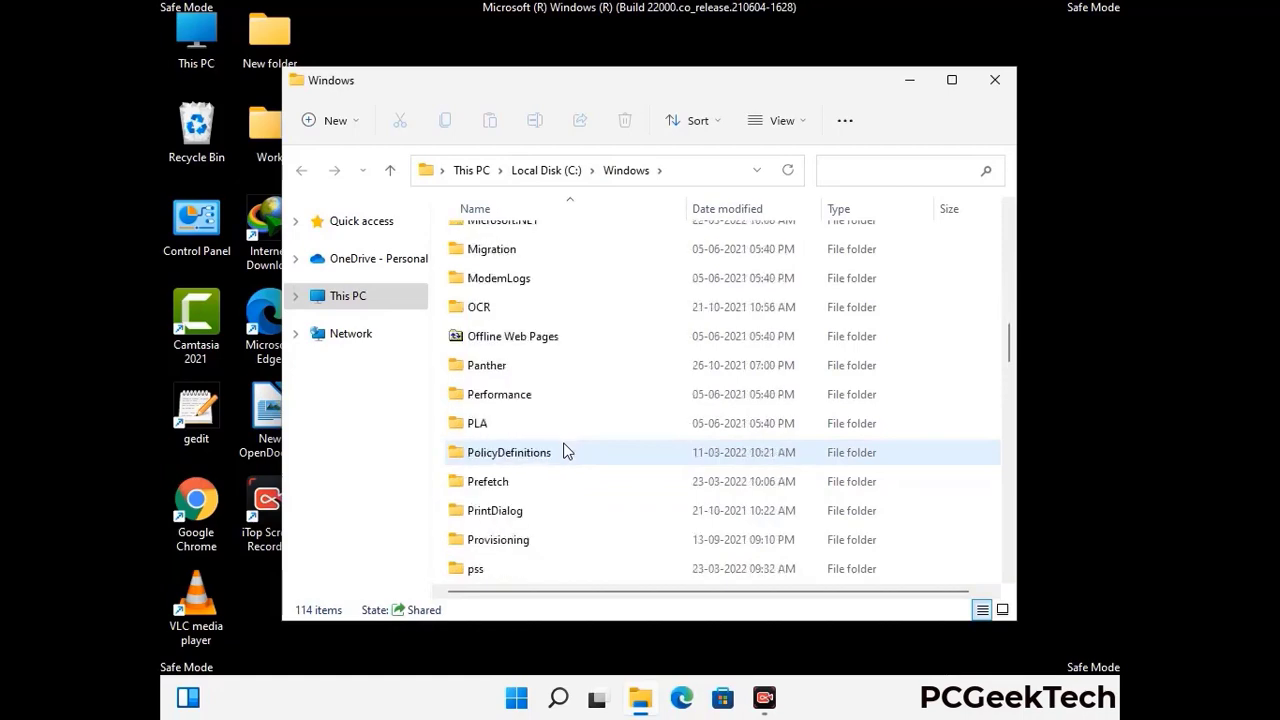
pyautogui.scroll(-6, 563, 452)
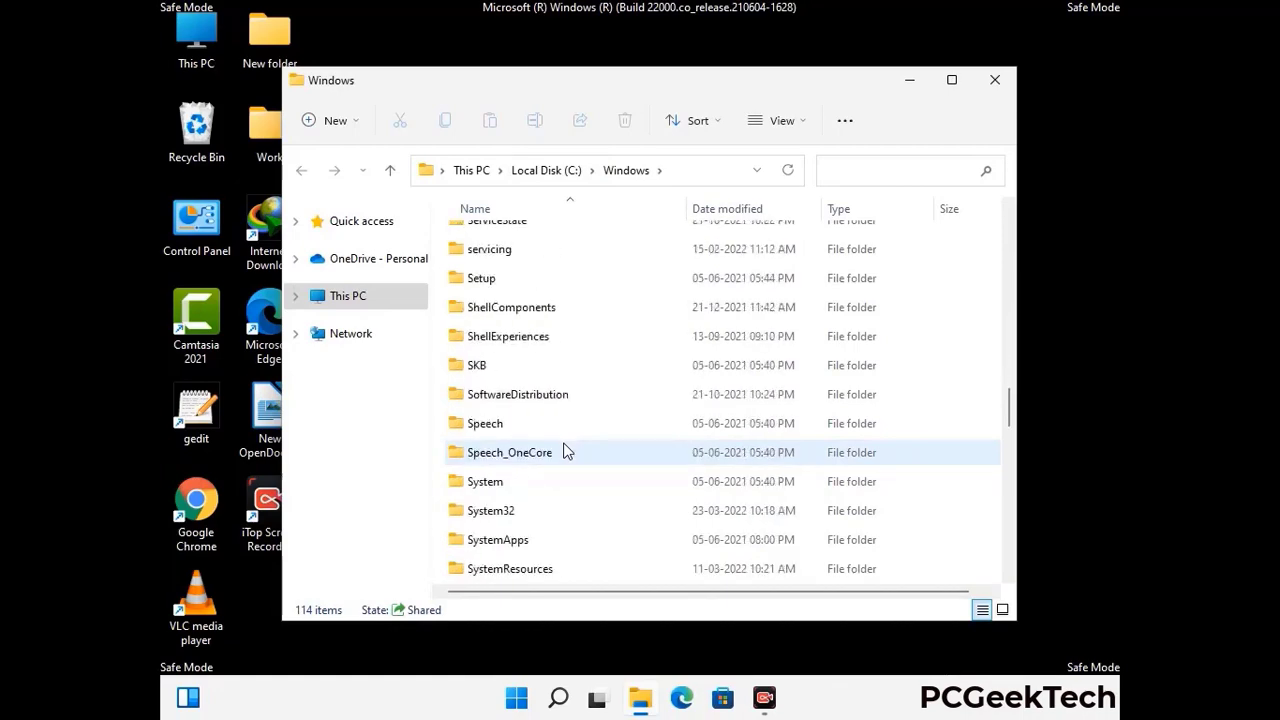
pyautogui.scroll(-2, 563, 452)
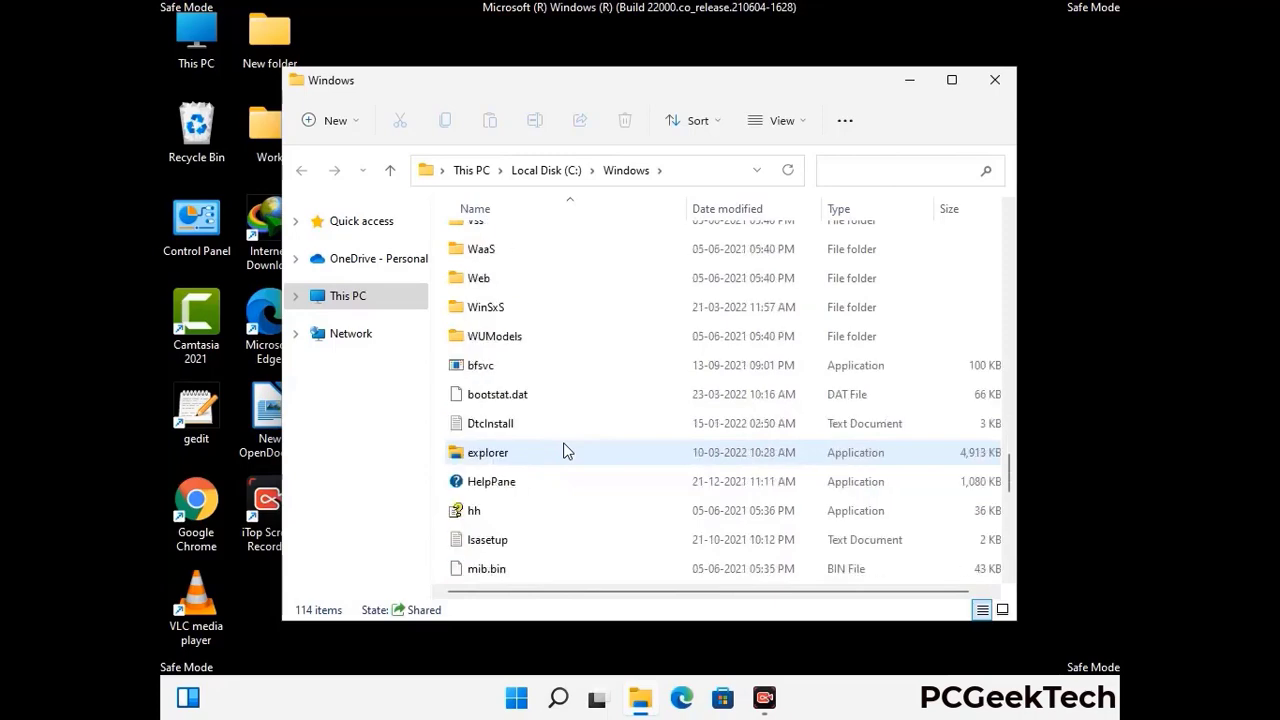
pyautogui.scroll(-7, 563, 452)
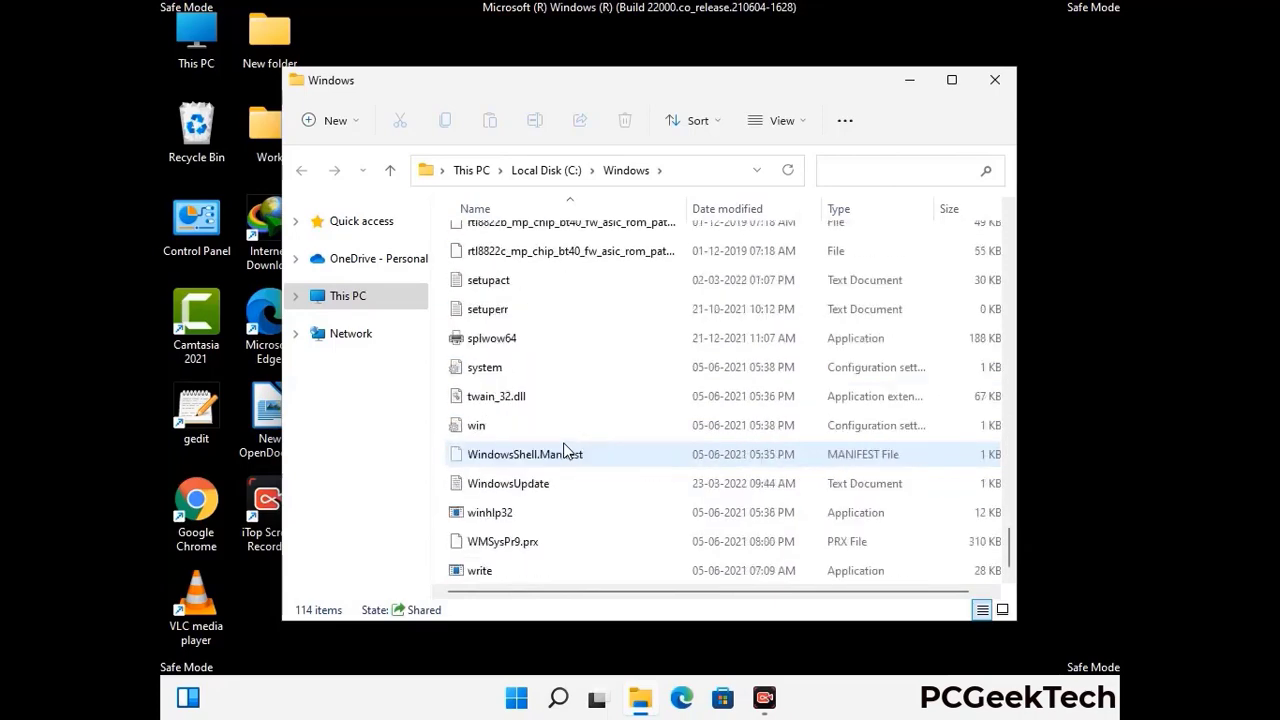
pyautogui.scroll(8, 563, 452)
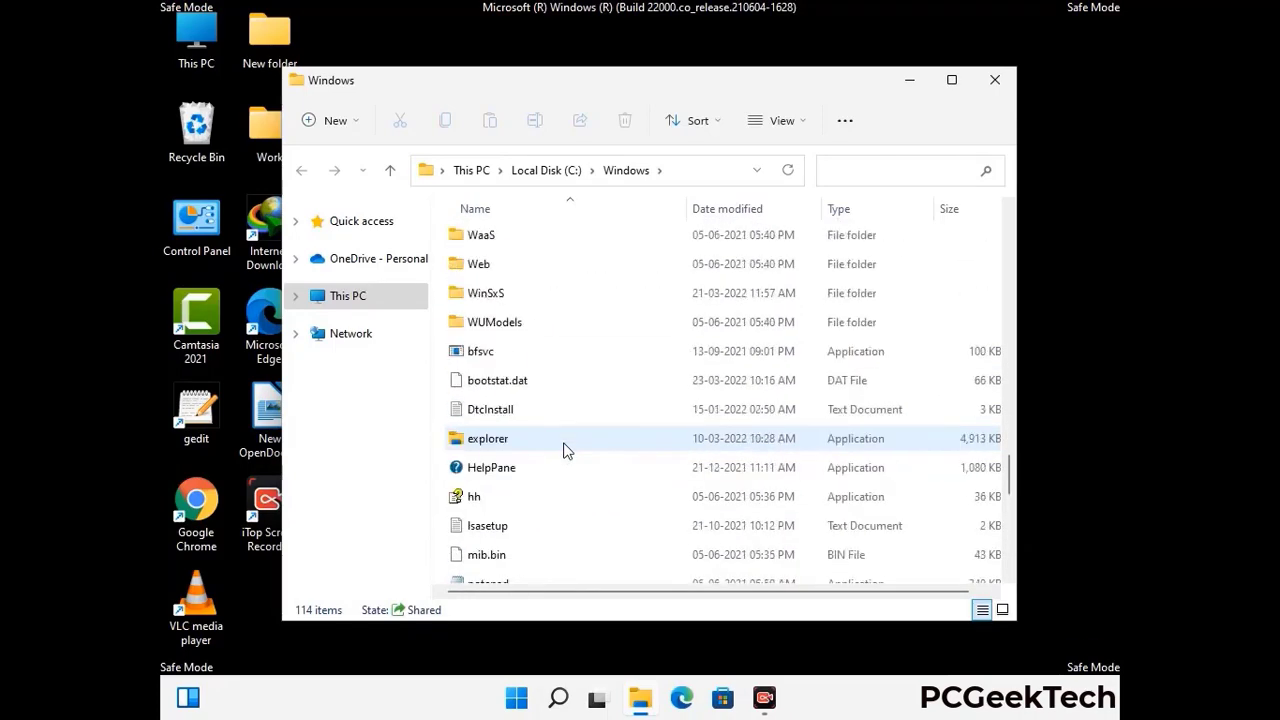
pyautogui.scroll(4, 563, 452)
pyautogui.scroll(3, 563, 450)
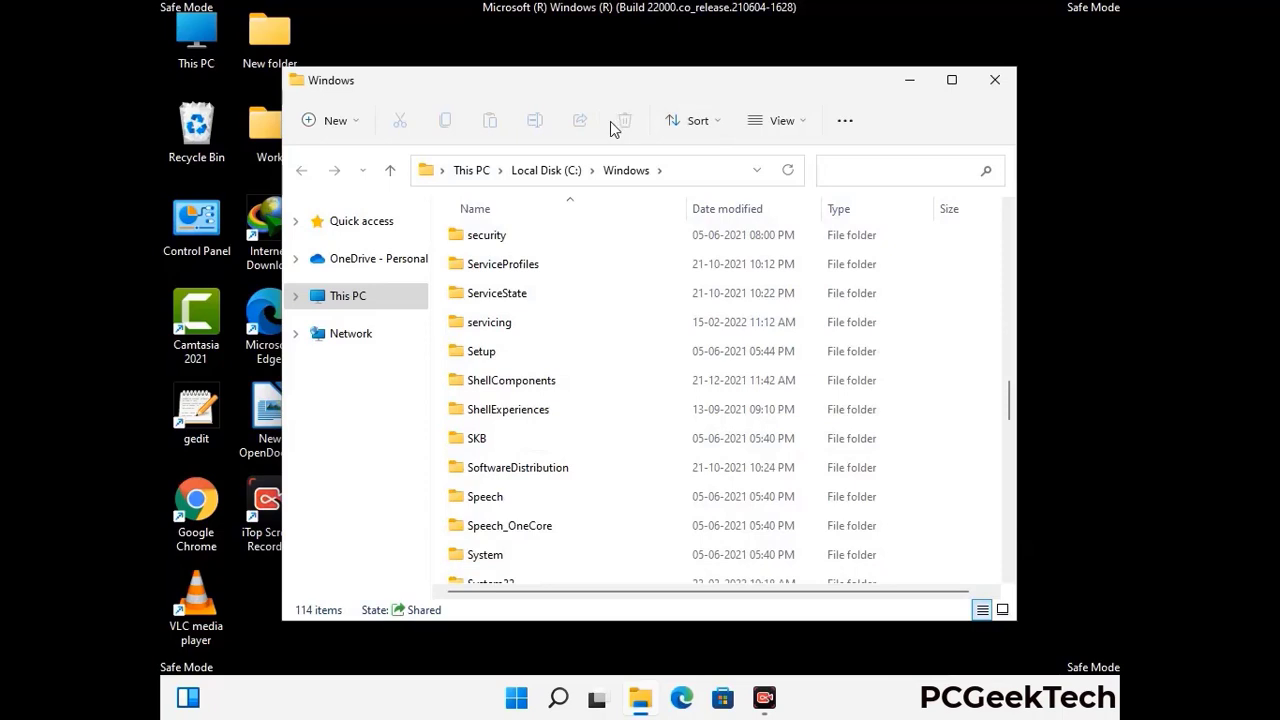
pyautogui.click(1000, 80)
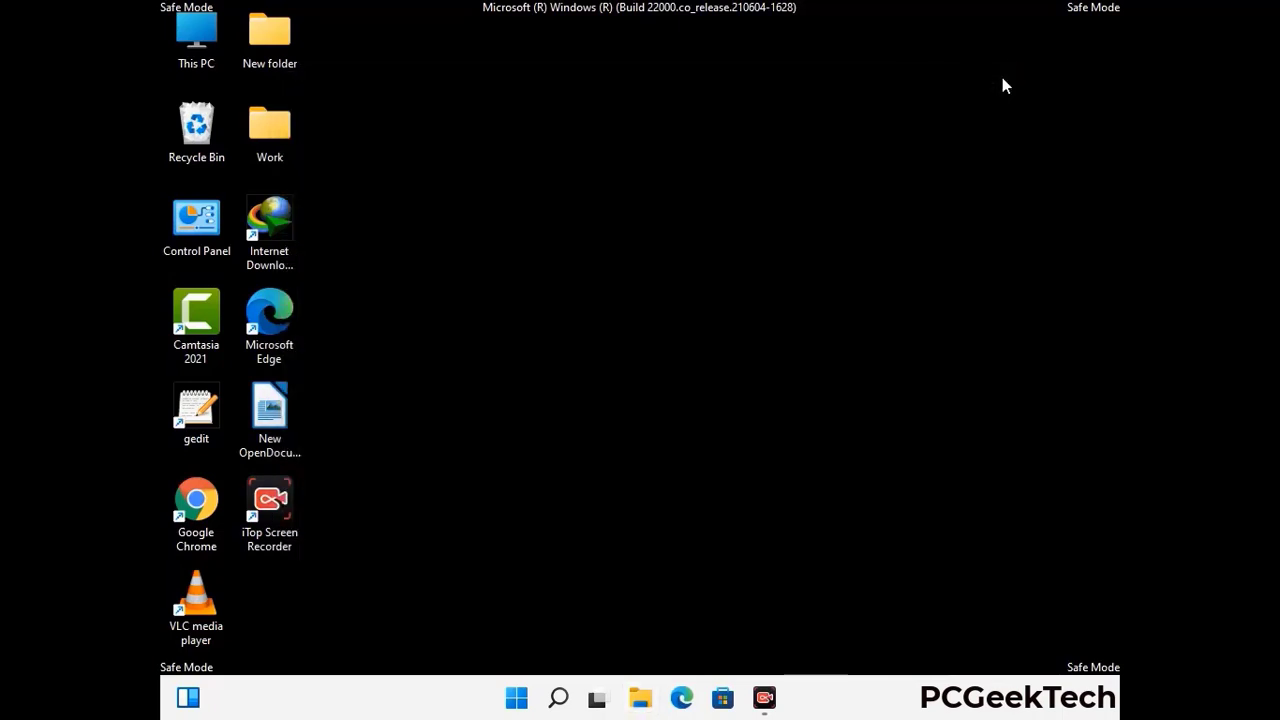
# - Open the user's AppData Local Temp folder by running %temp% from the Run dialog
pyautogui.press('super+r')
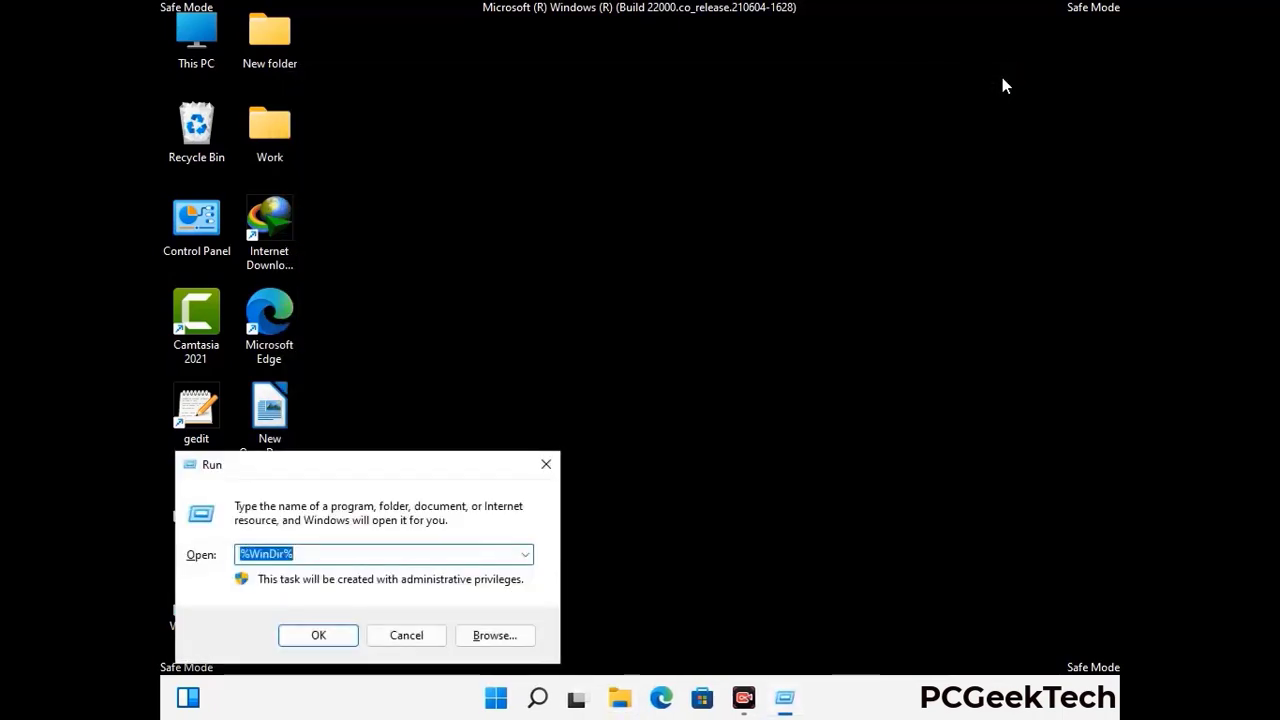
pyautogui.moveTo(423, 470); pyautogui.dragTo(726, 169)
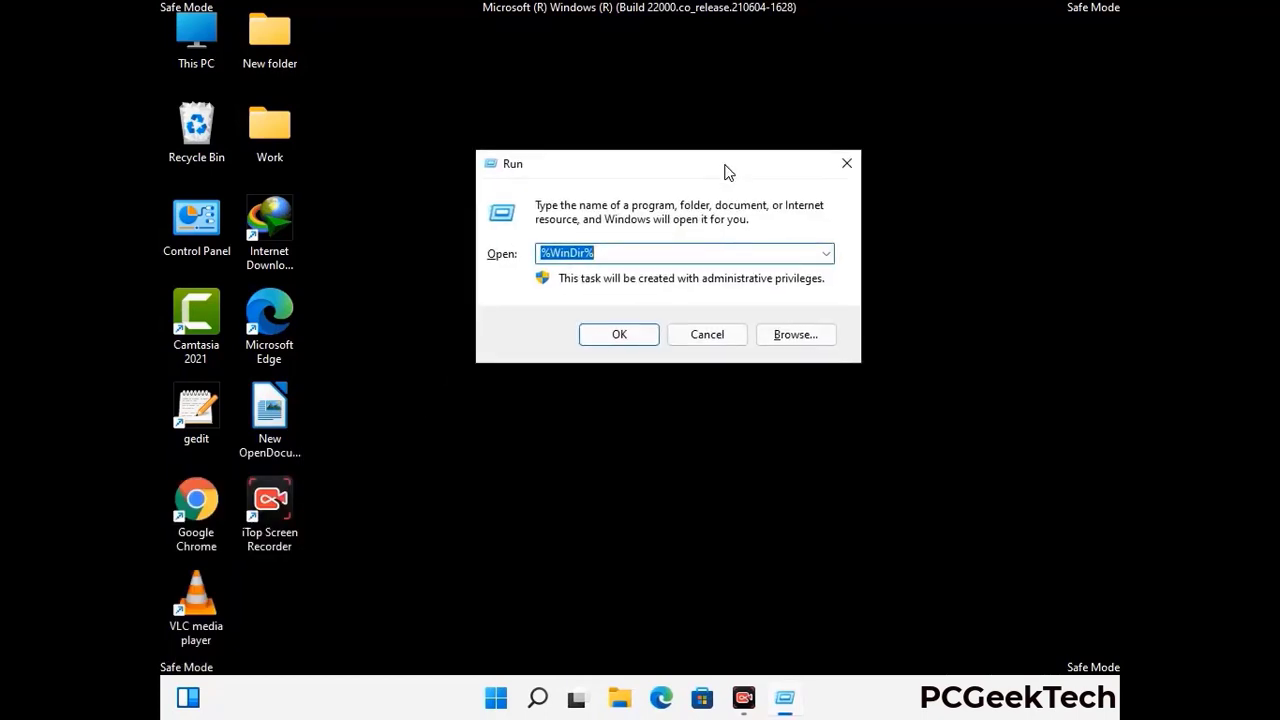
pyautogui.write('%temp')
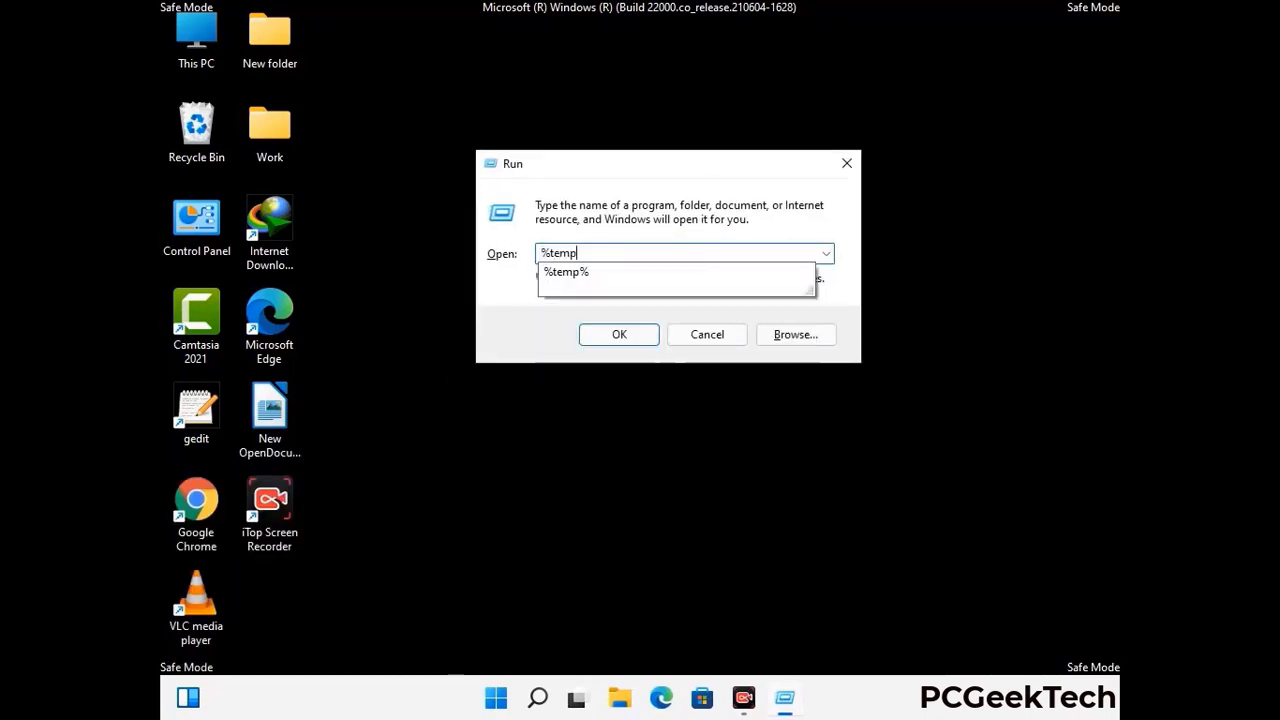
pyautogui.write('%')
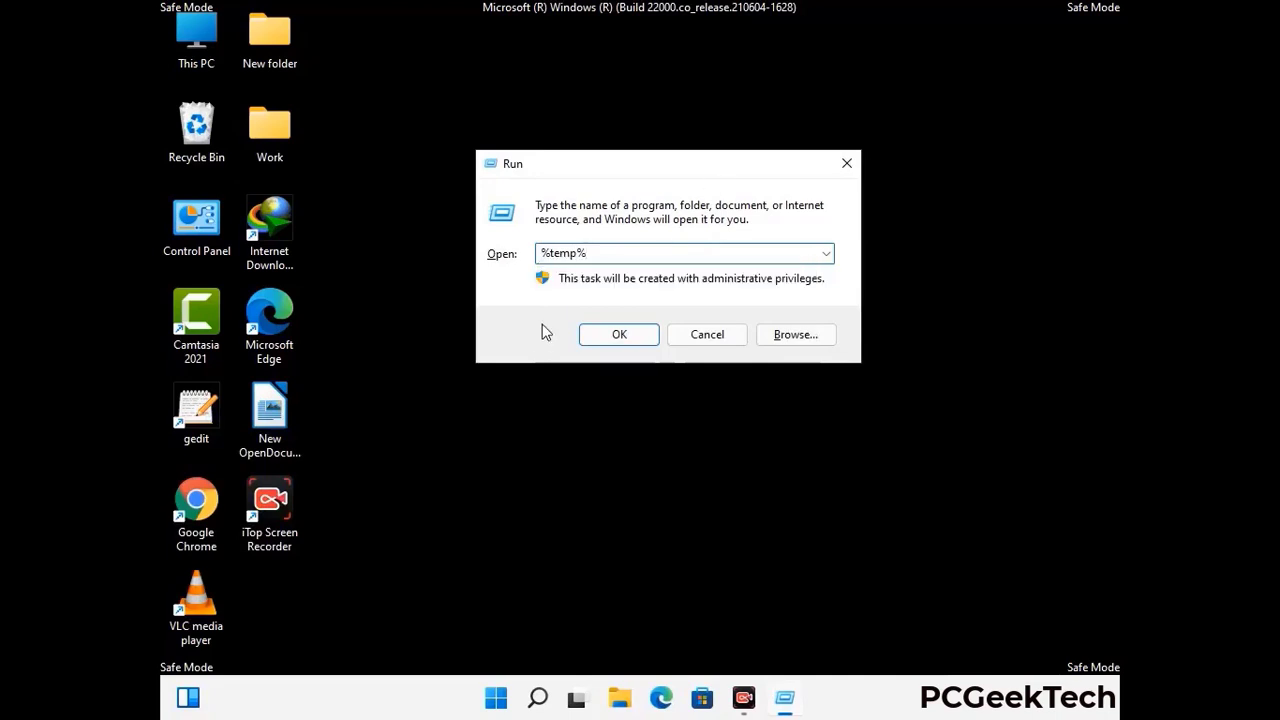
pyautogui.click(619, 334)
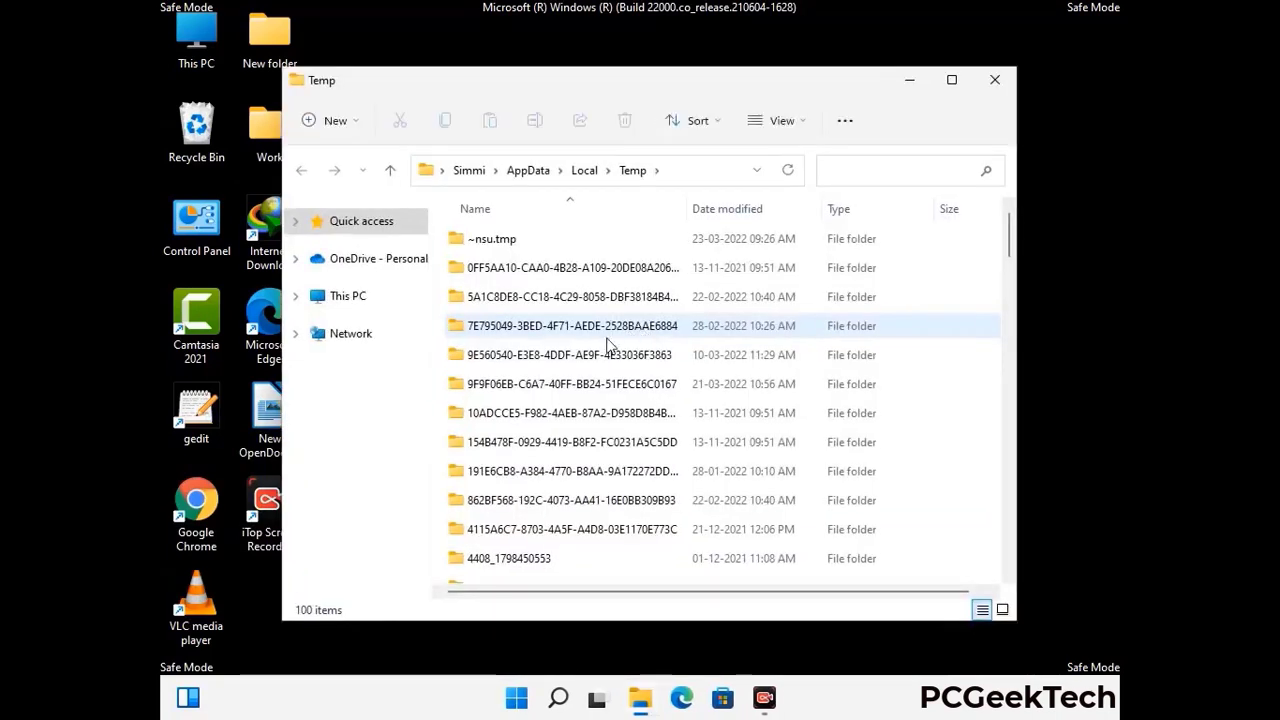
# - Delete all items from the AppData Local Temp folder and close the window
pyautogui.click(580, 386)
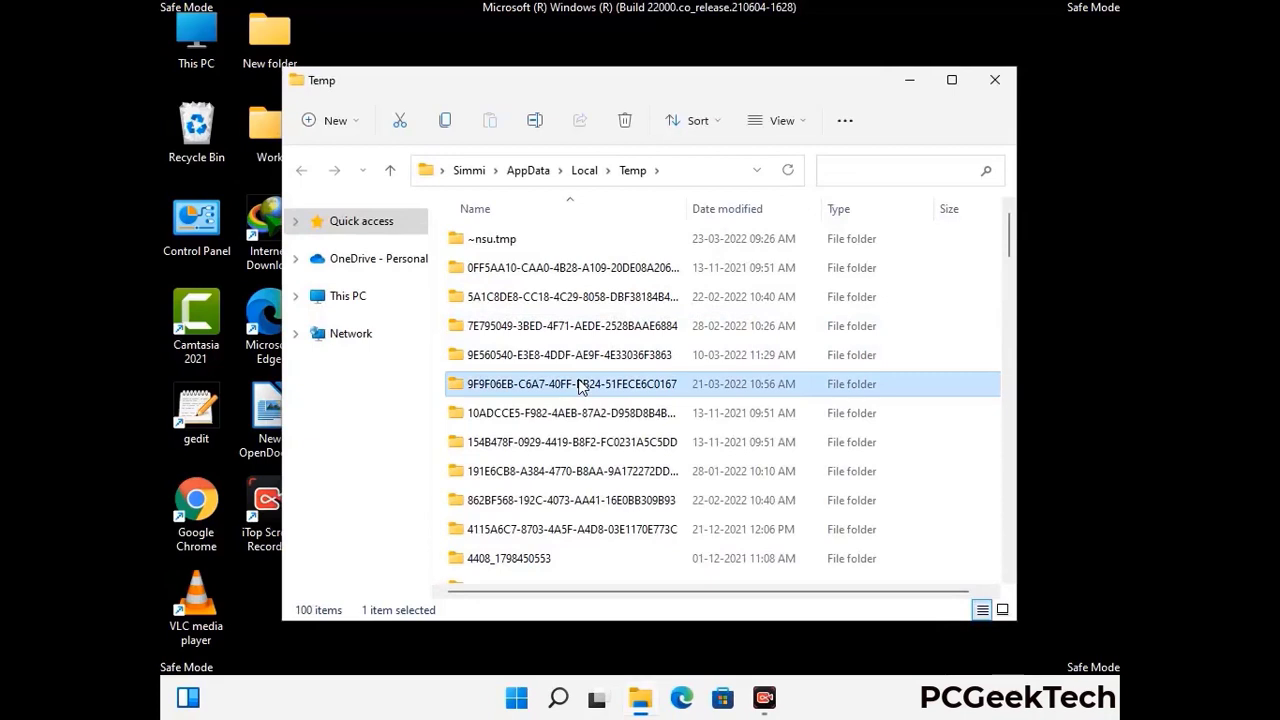
pyautogui.hotkey('ctrl', 'a')
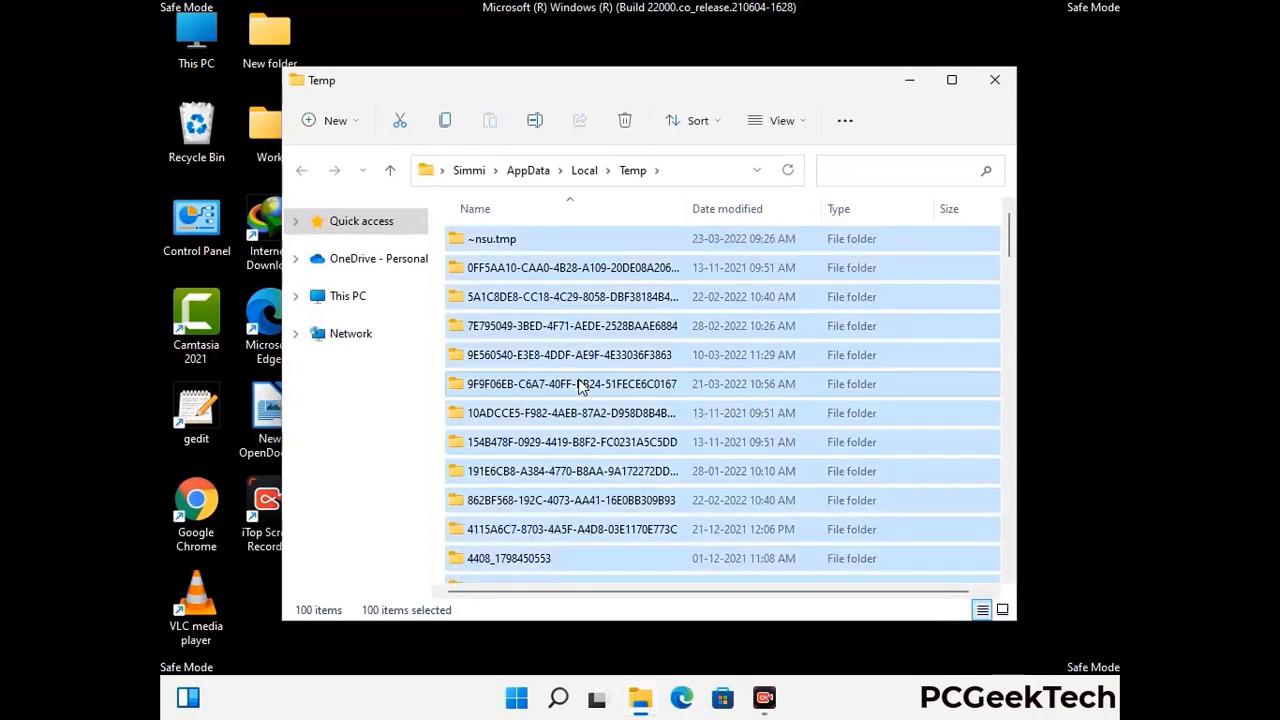
pyautogui.click(626, 121)
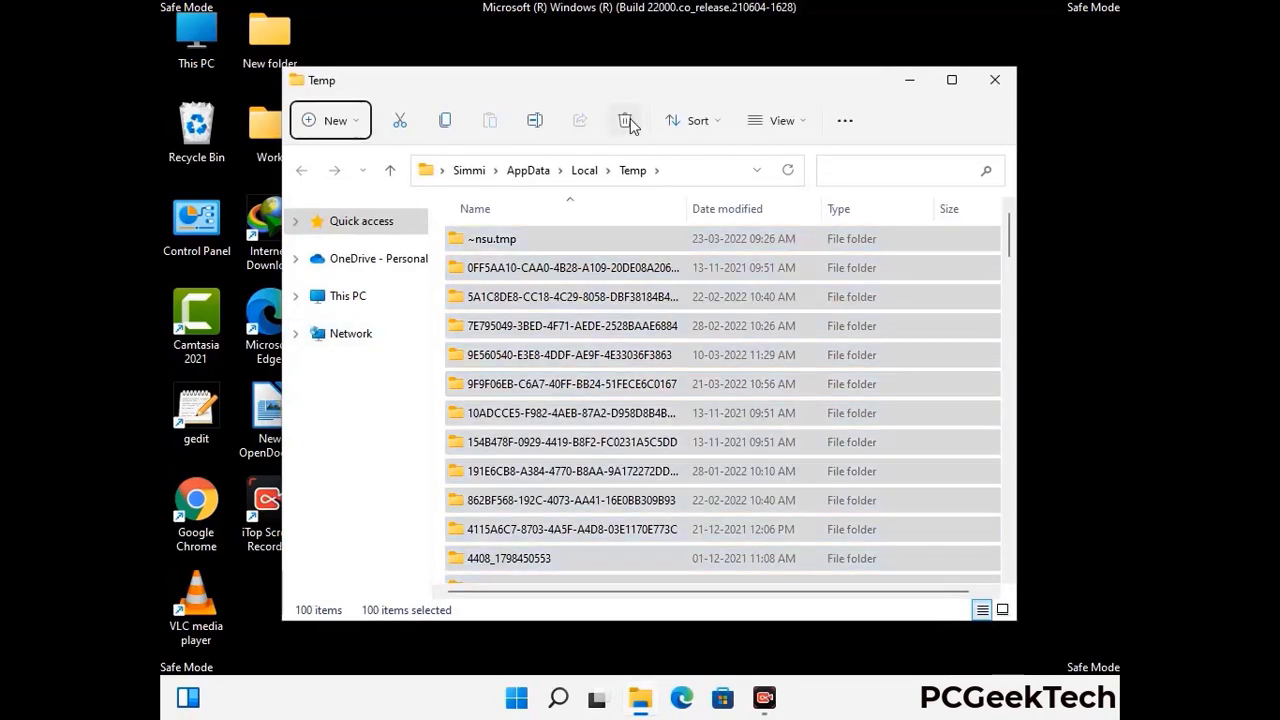
pyautogui.click(993, 79)
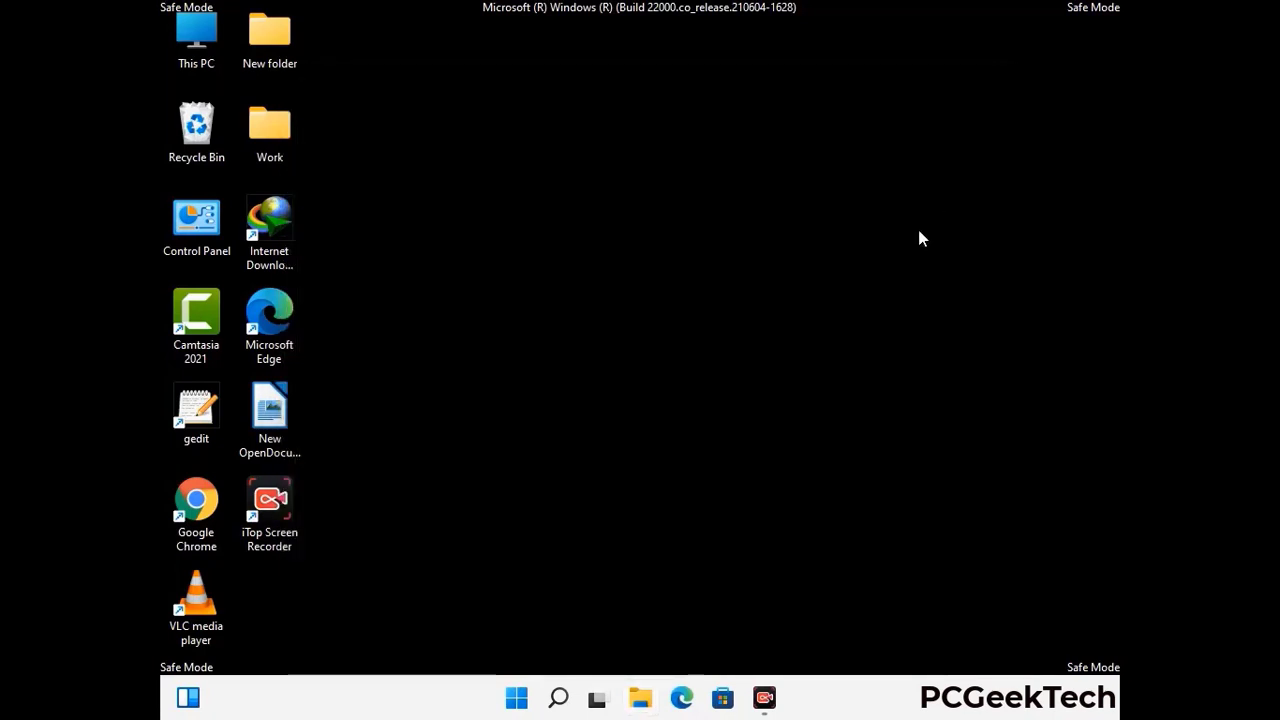
# - Open the Temp folder inside the Windows folder by running temp from the Run dialog
pyautogui.press('super+r')
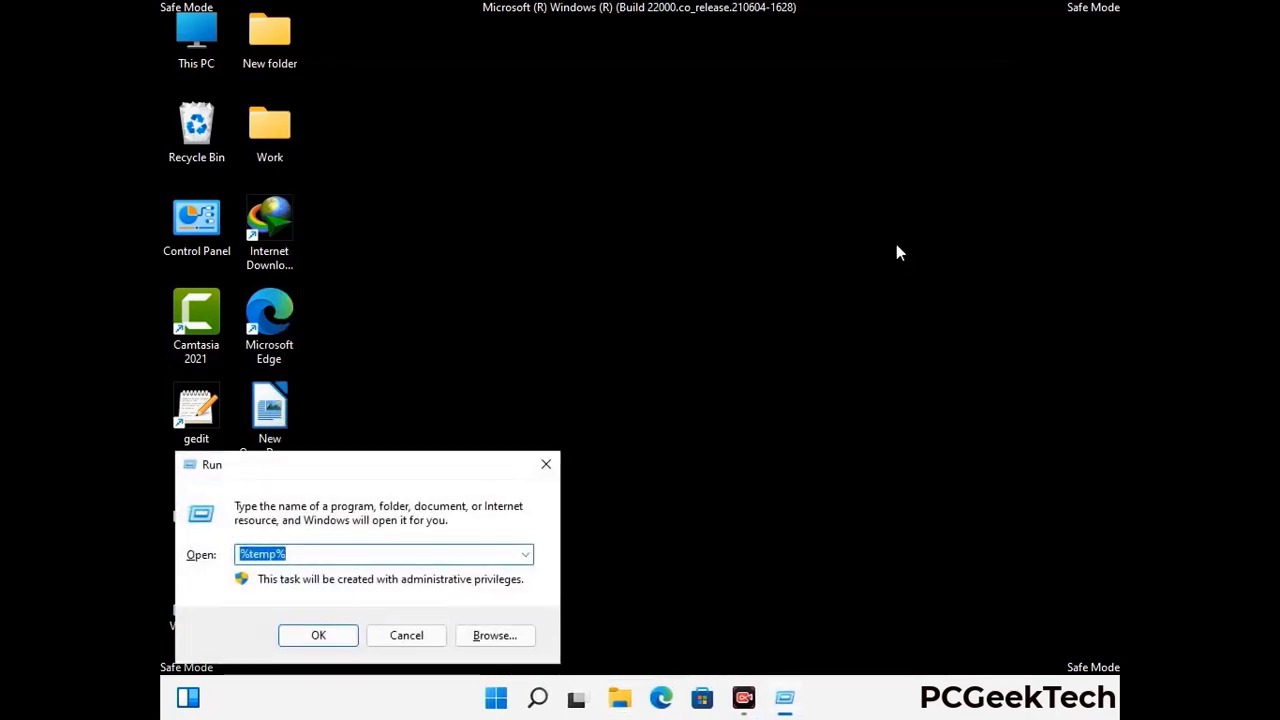
pyautogui.moveTo(438, 457); pyautogui.dragTo(728, 181)
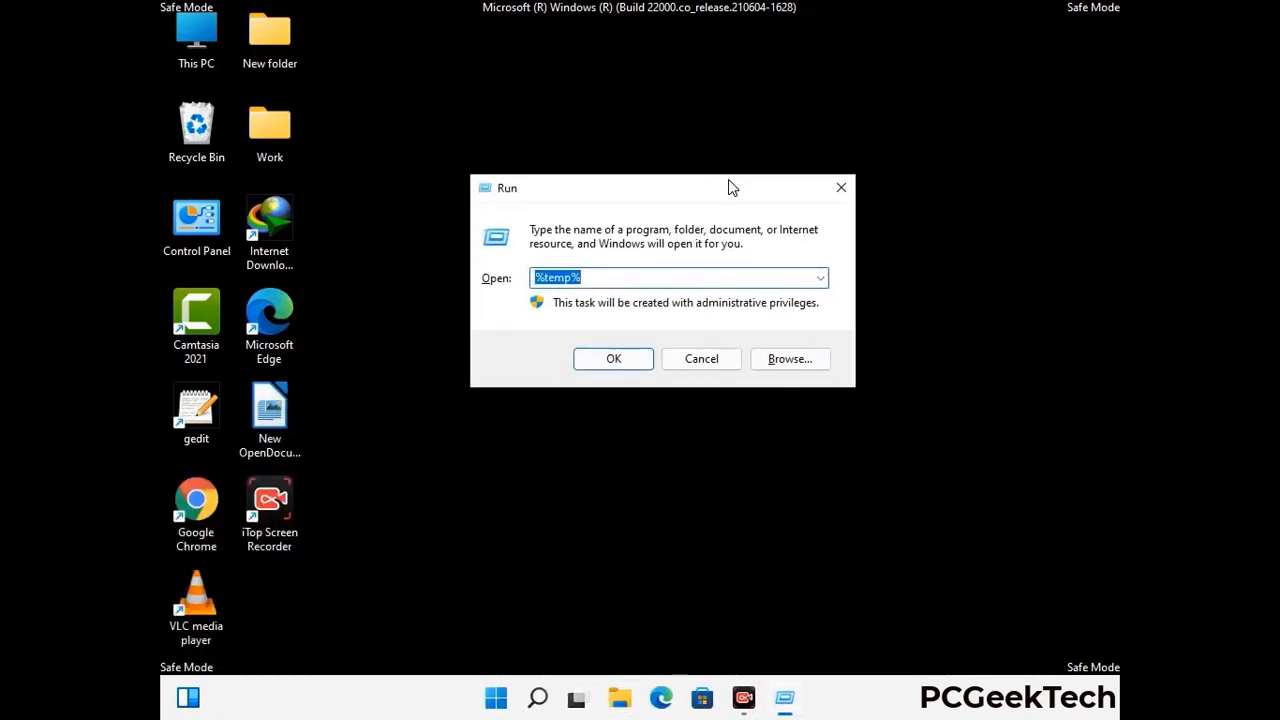
pyautogui.write('temp')
pyautogui.press('Return')
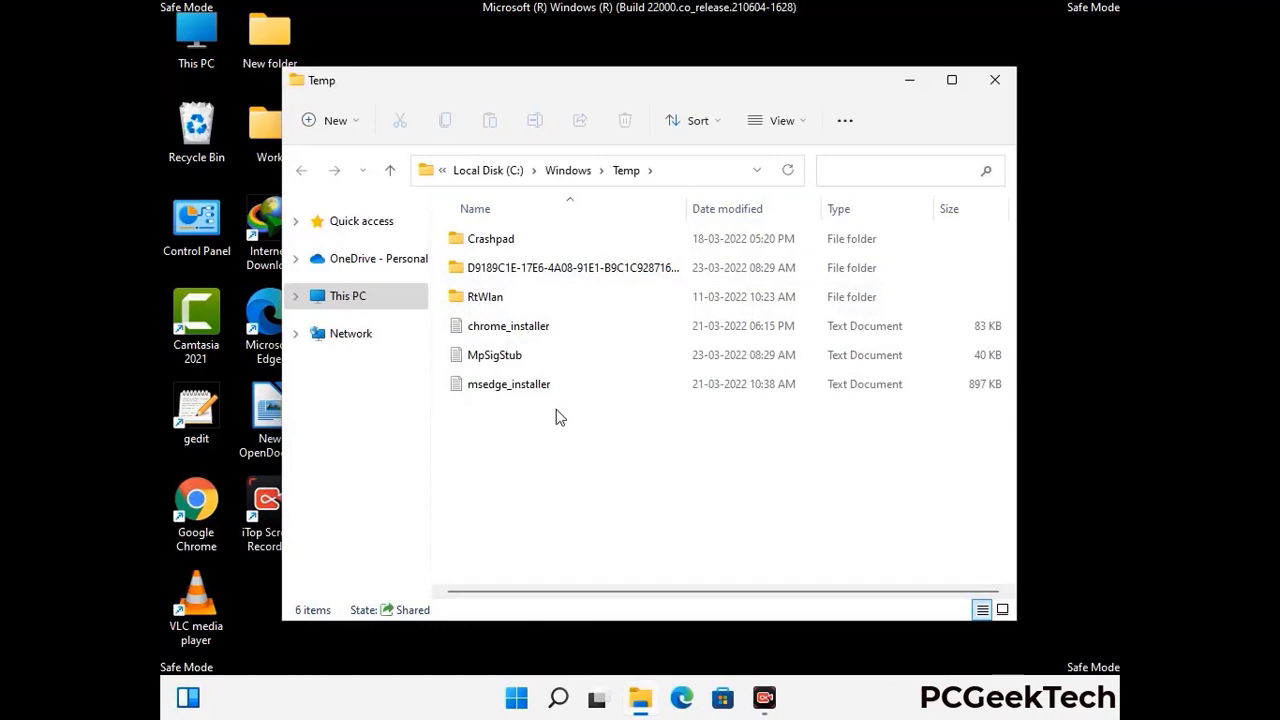
# - Delete all items from the Windows Temp folder and close the window
pyautogui.hotkey('ctrl', 'a')
pyautogui.click(625, 120)
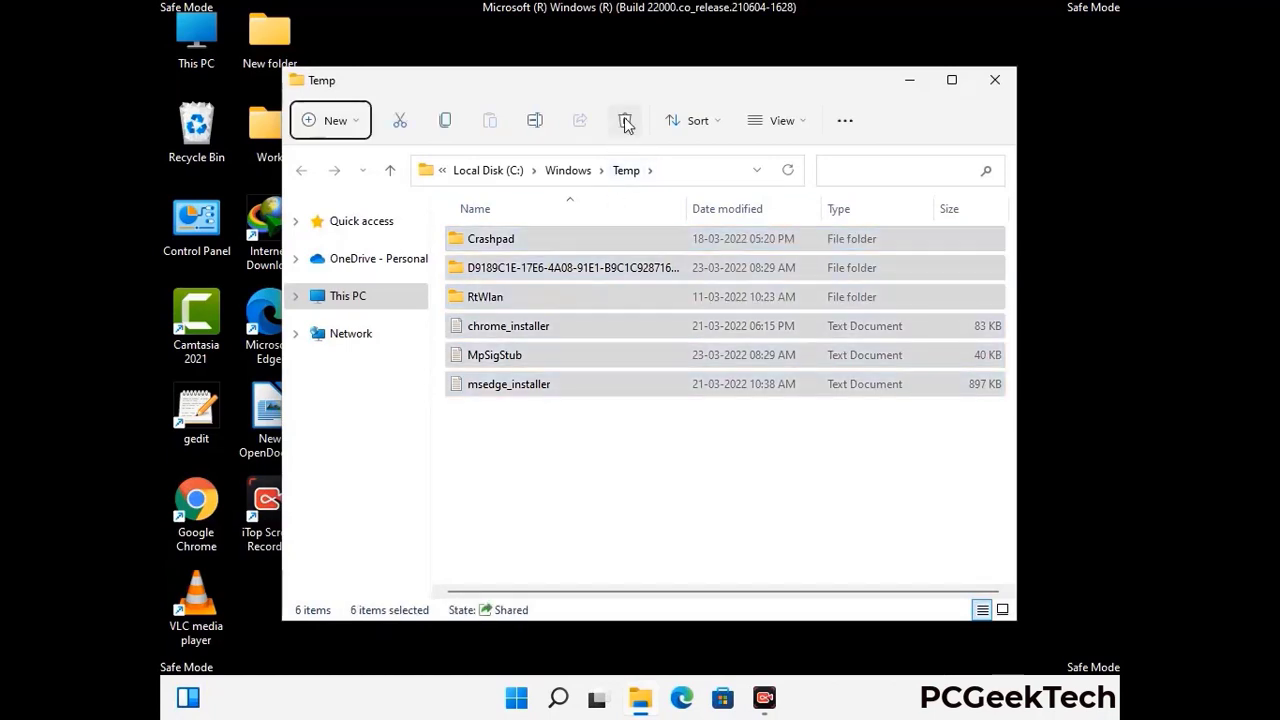
pyautogui.click(997, 82)
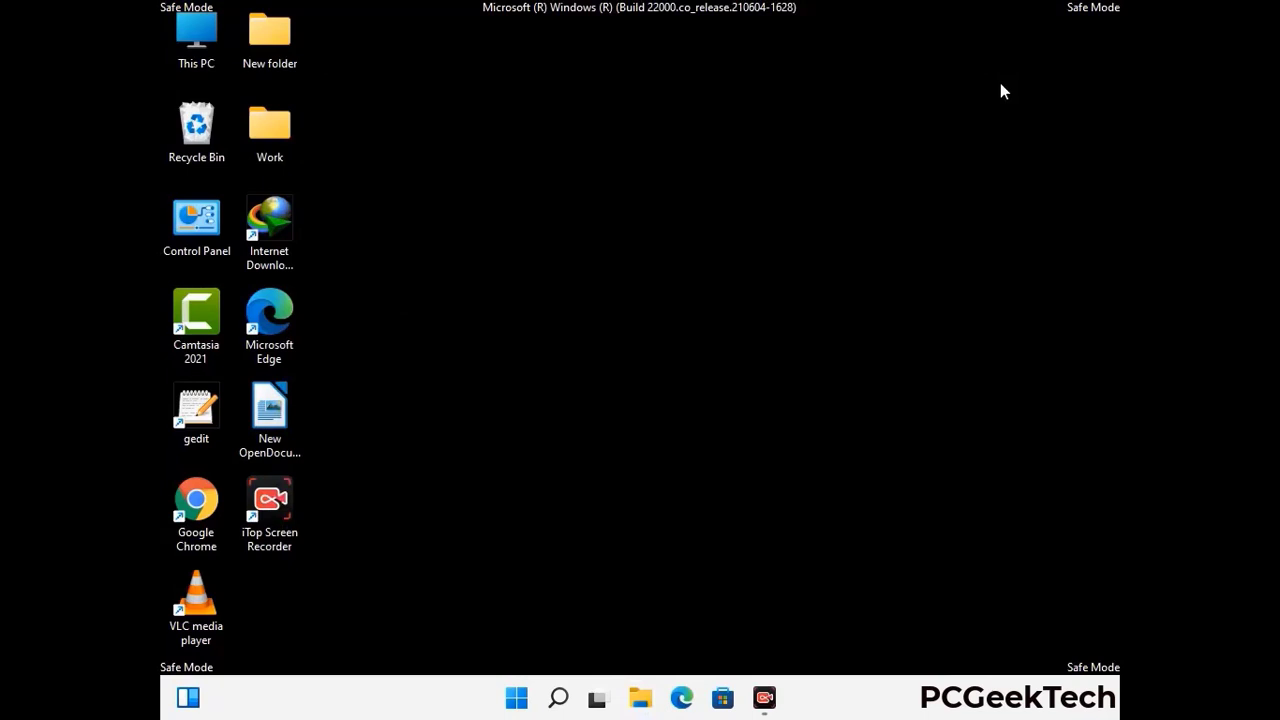
# - Open the Registry Editor by running regedit from the Run dialog
pyautogui.press('super+r')
pyautogui.moveTo(391, 469); pyautogui.dragTo(665, 159)
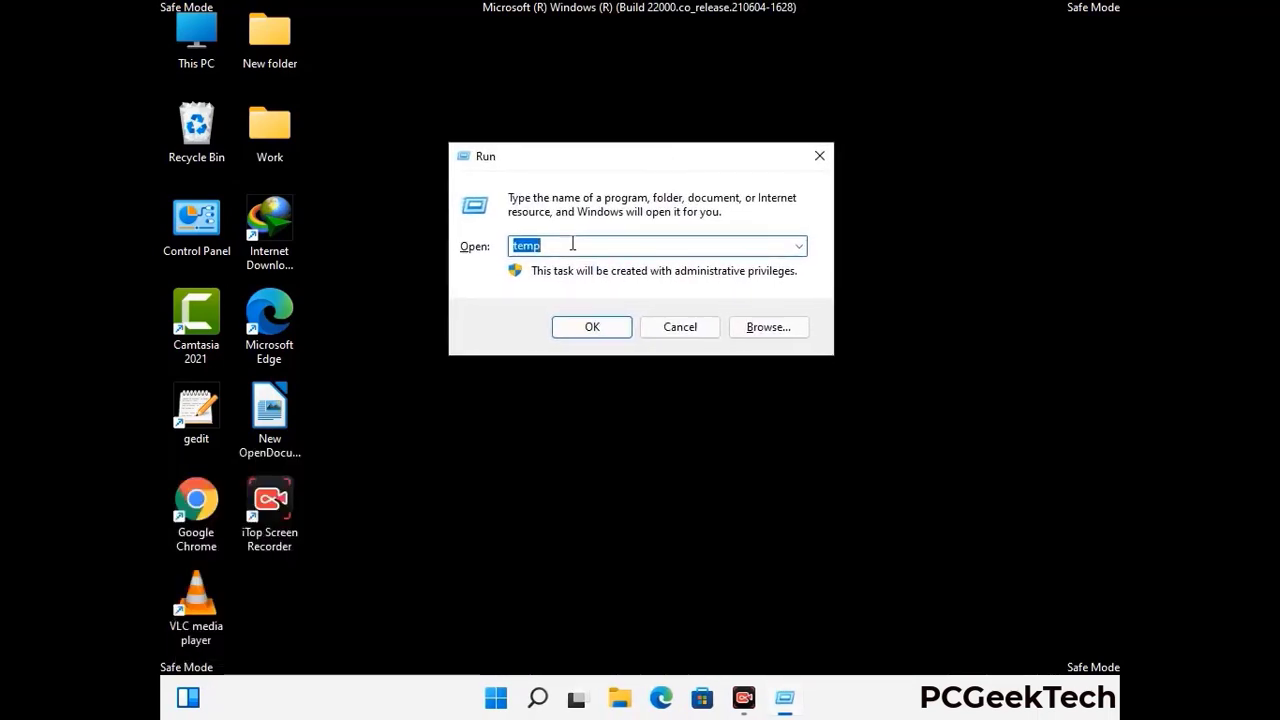
pyautogui.write('regedit')
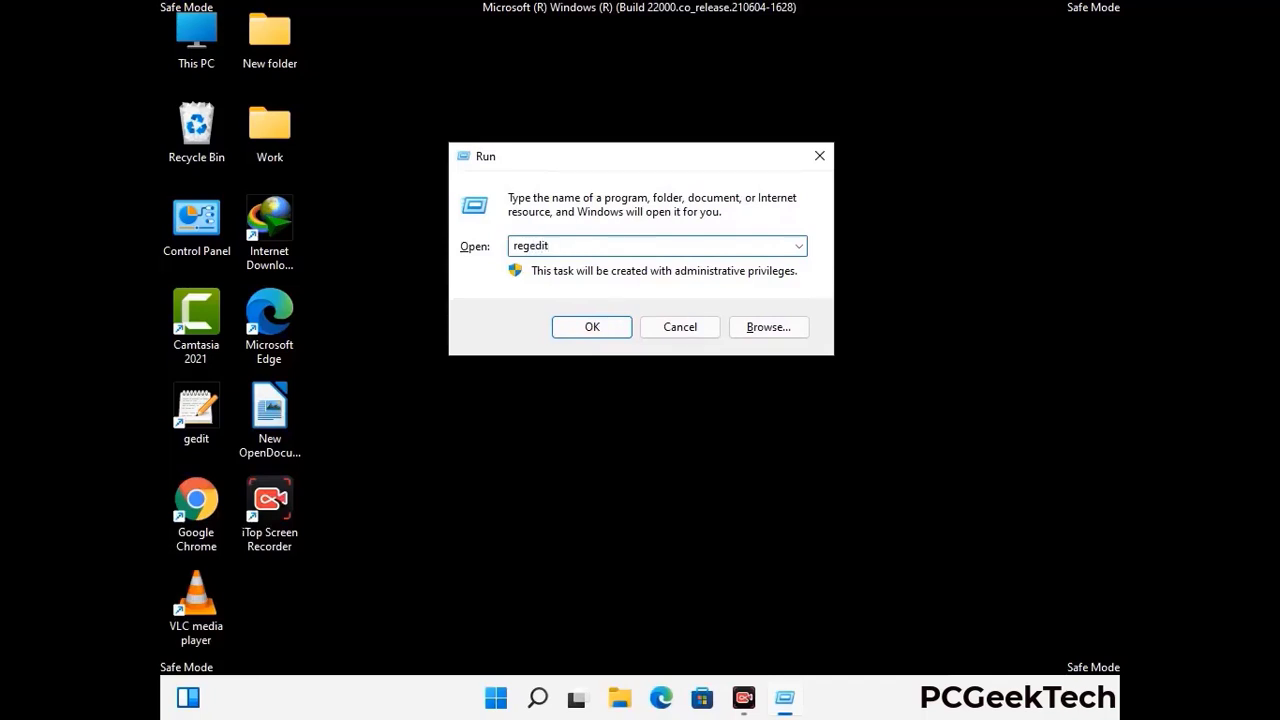
pyautogui.press('Return')
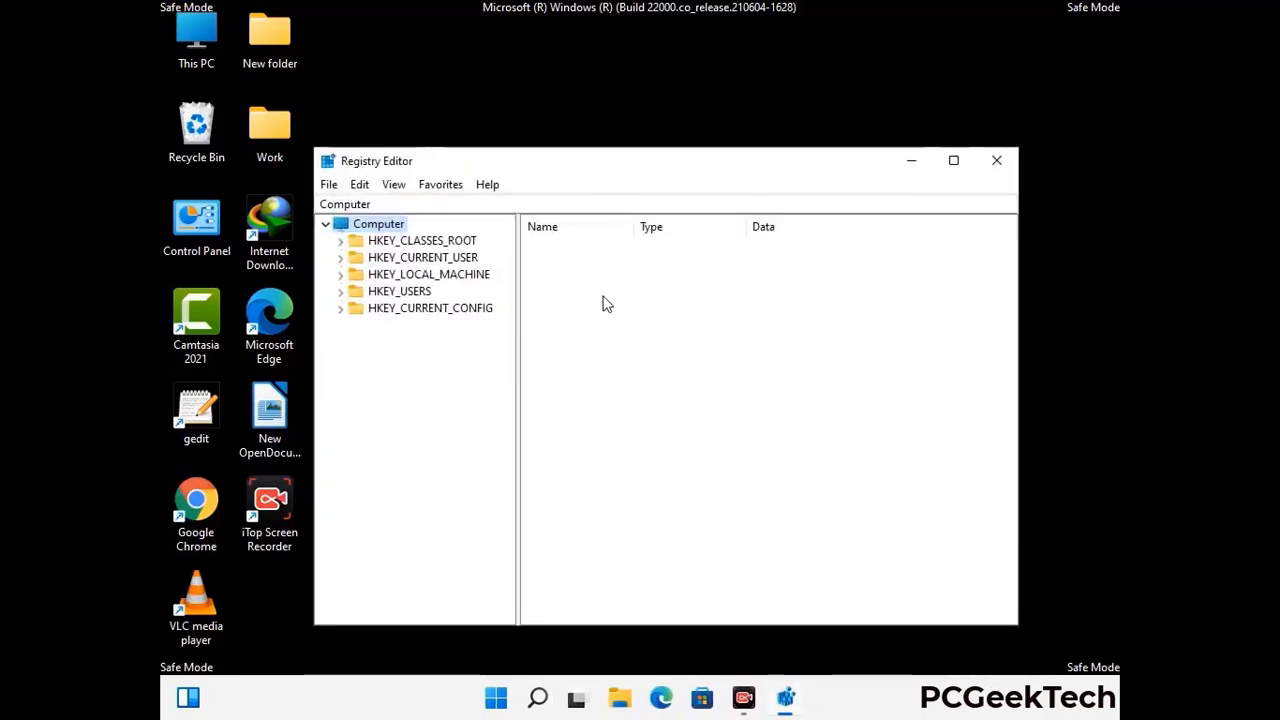
# - Expand the registry tree down to HKEY_CURRENT_USER\Software\Microsoft
pyautogui.click(429, 274)
pyautogui.click(340, 257)
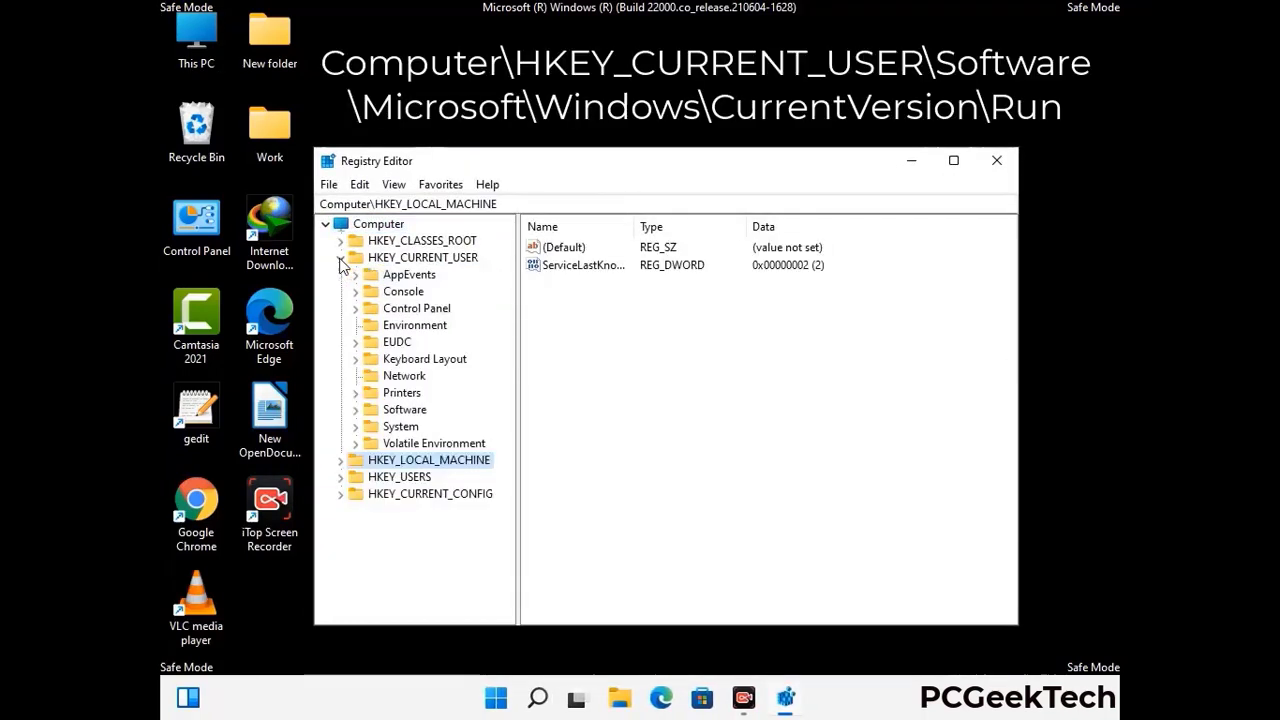
pyautogui.click(400, 411)
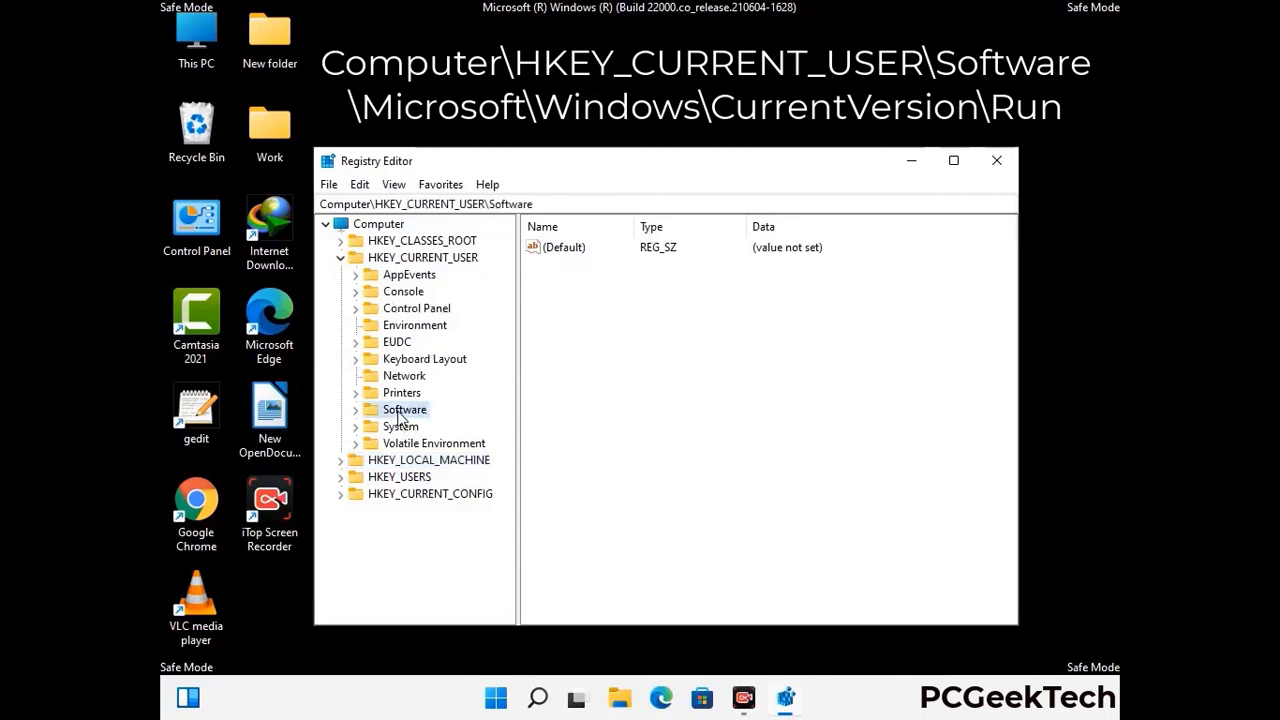
pyautogui.click(355, 410)
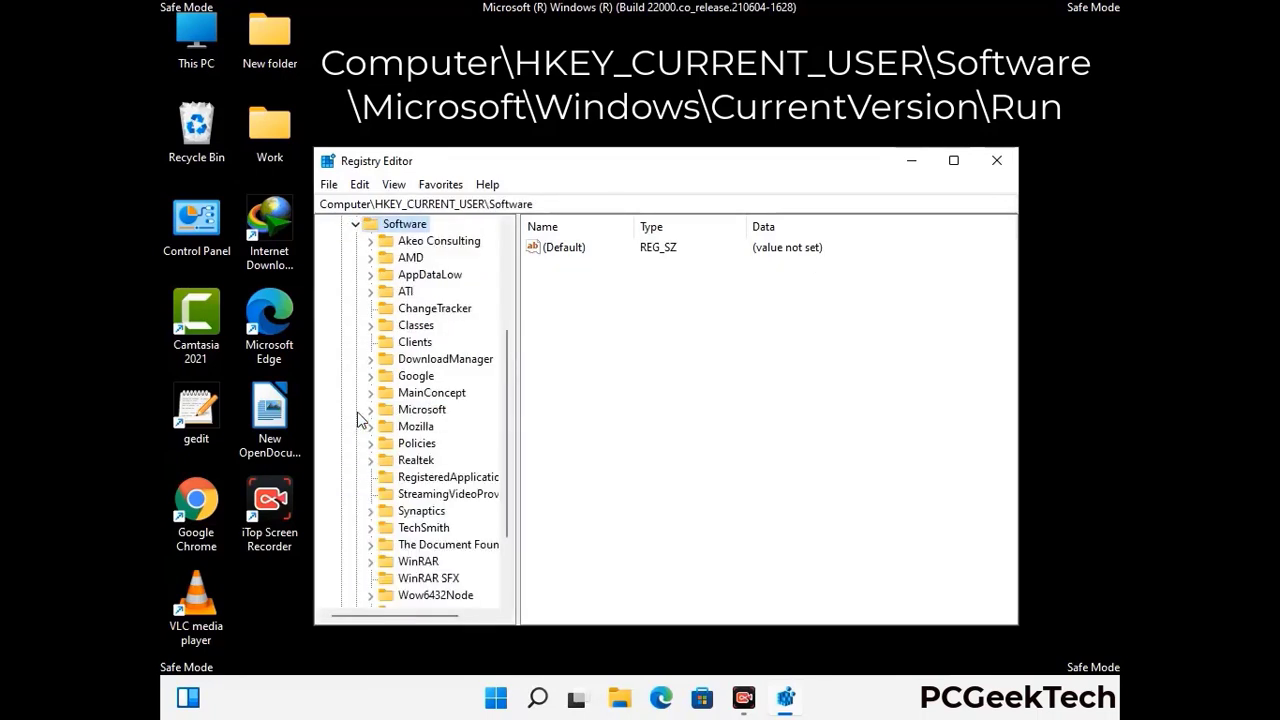
pyautogui.doubleClick(420, 410)
# - Expand the Windows key under Microsoft and open its CurrentVersion subkey
pyautogui.scroll(-3, 463, 437)
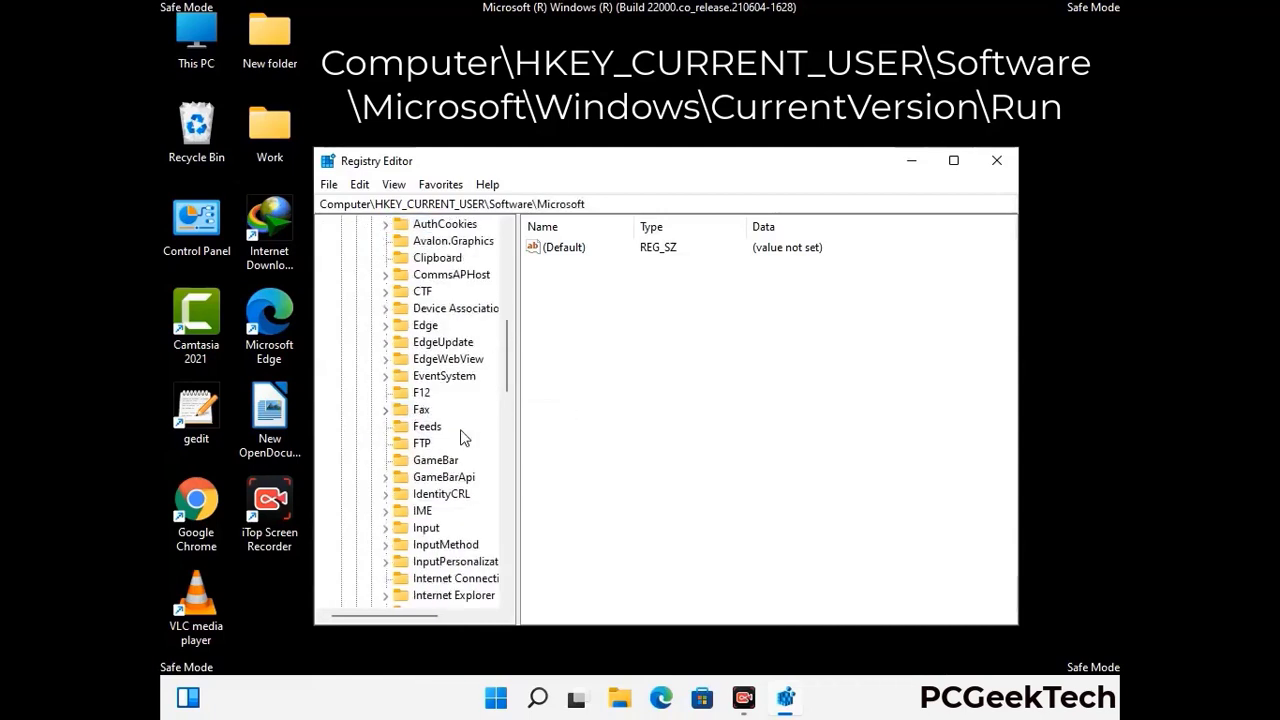
pyautogui.scroll(-2, 463, 437)
pyautogui.scroll(-1, 463, 437)
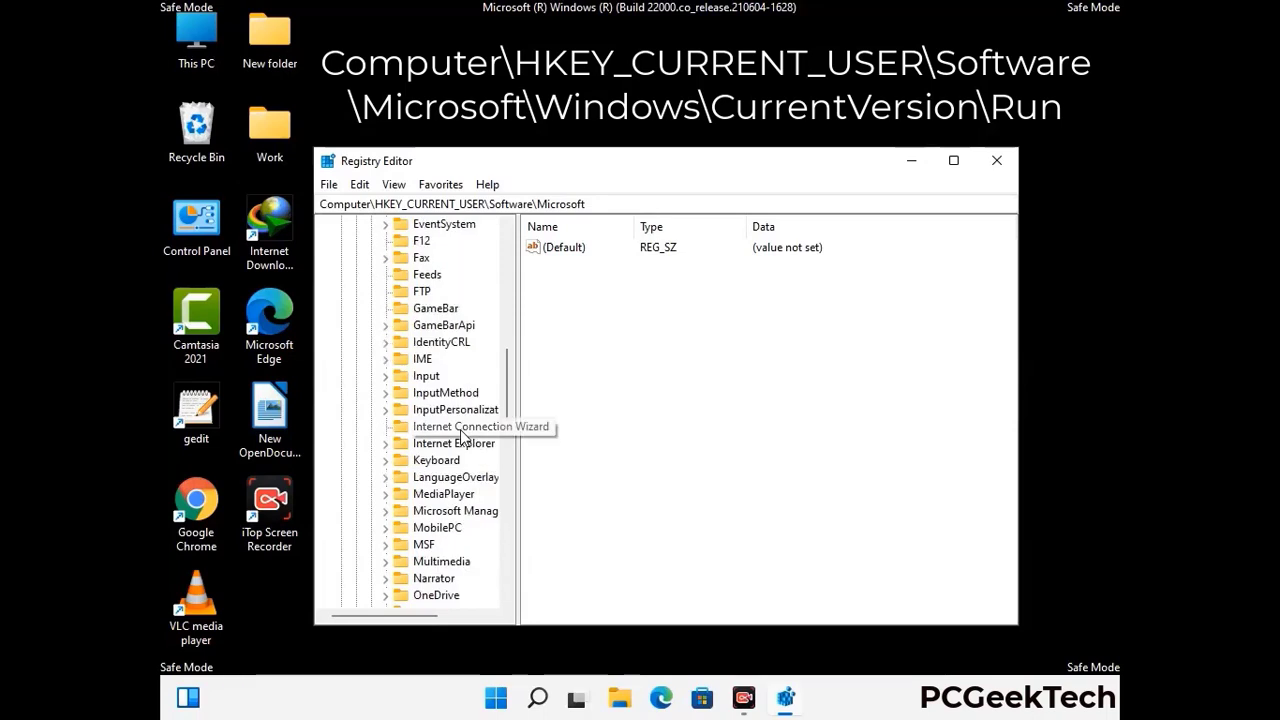
pyautogui.scroll(-2, 463, 437)
pyautogui.scroll(-7, 463, 437)
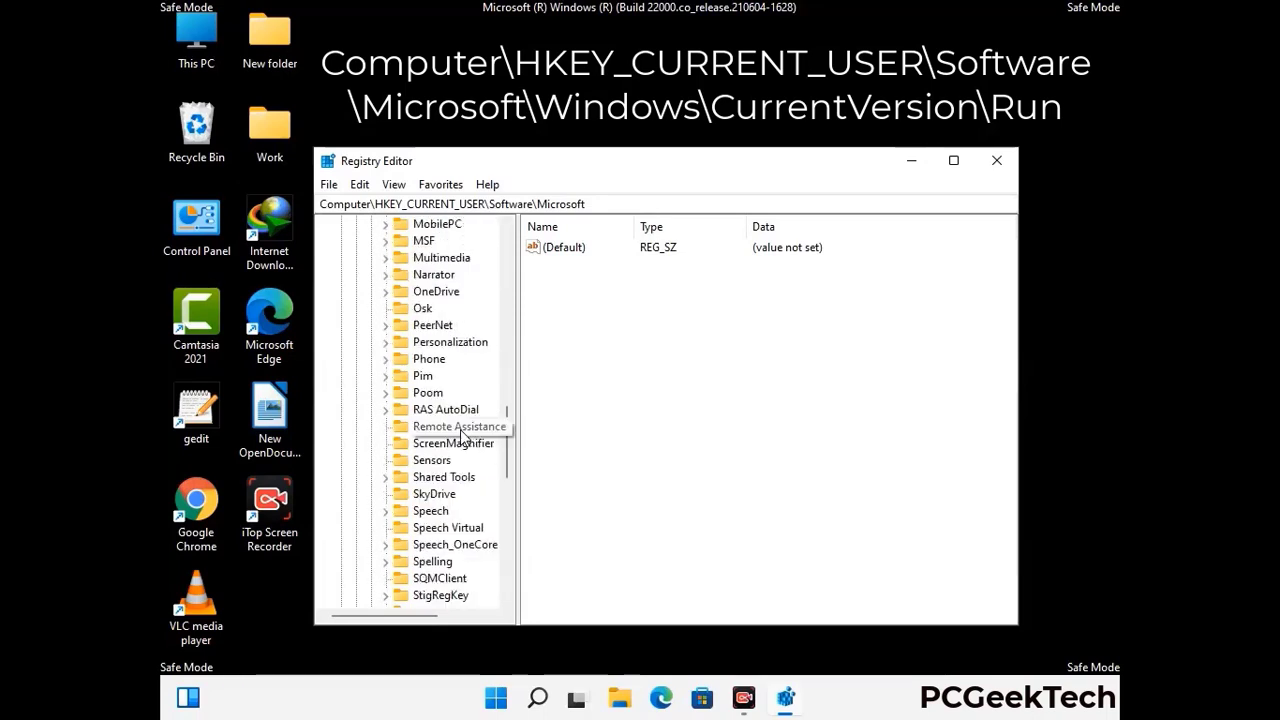
pyautogui.scroll(-3, 463, 437)
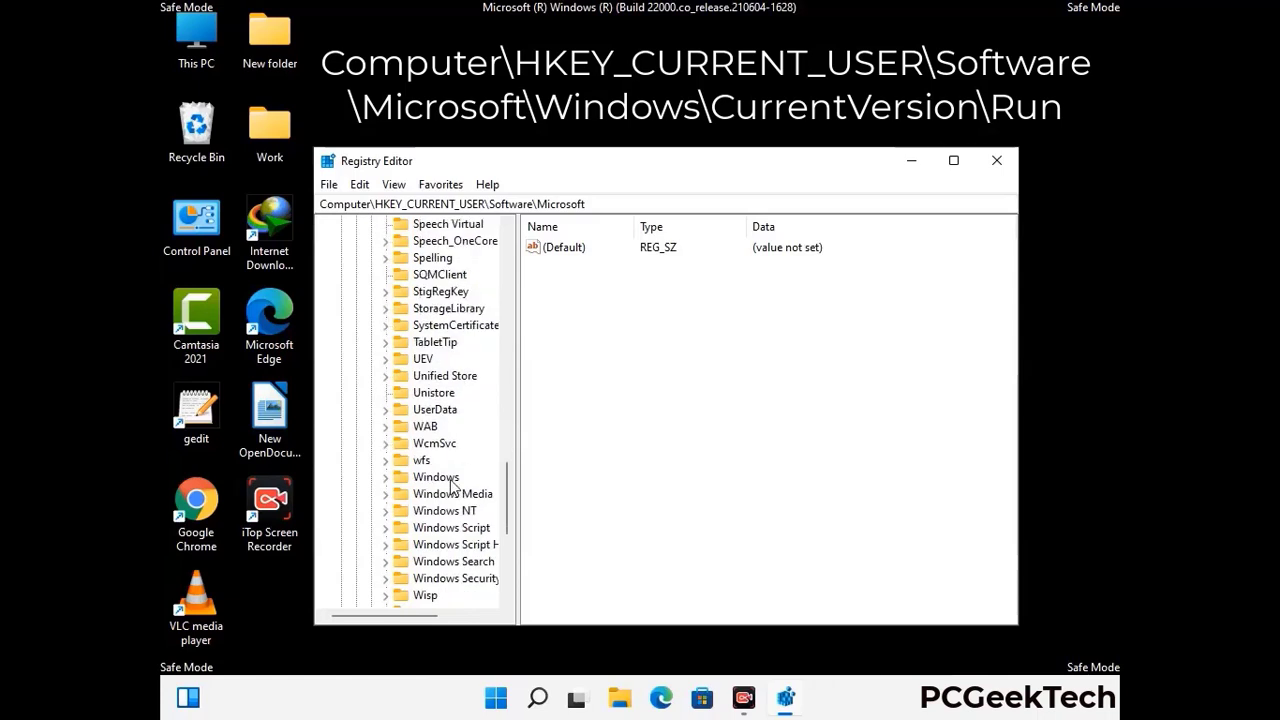
pyautogui.doubleClick(450, 477)
pyautogui.doubleClick(465, 462)
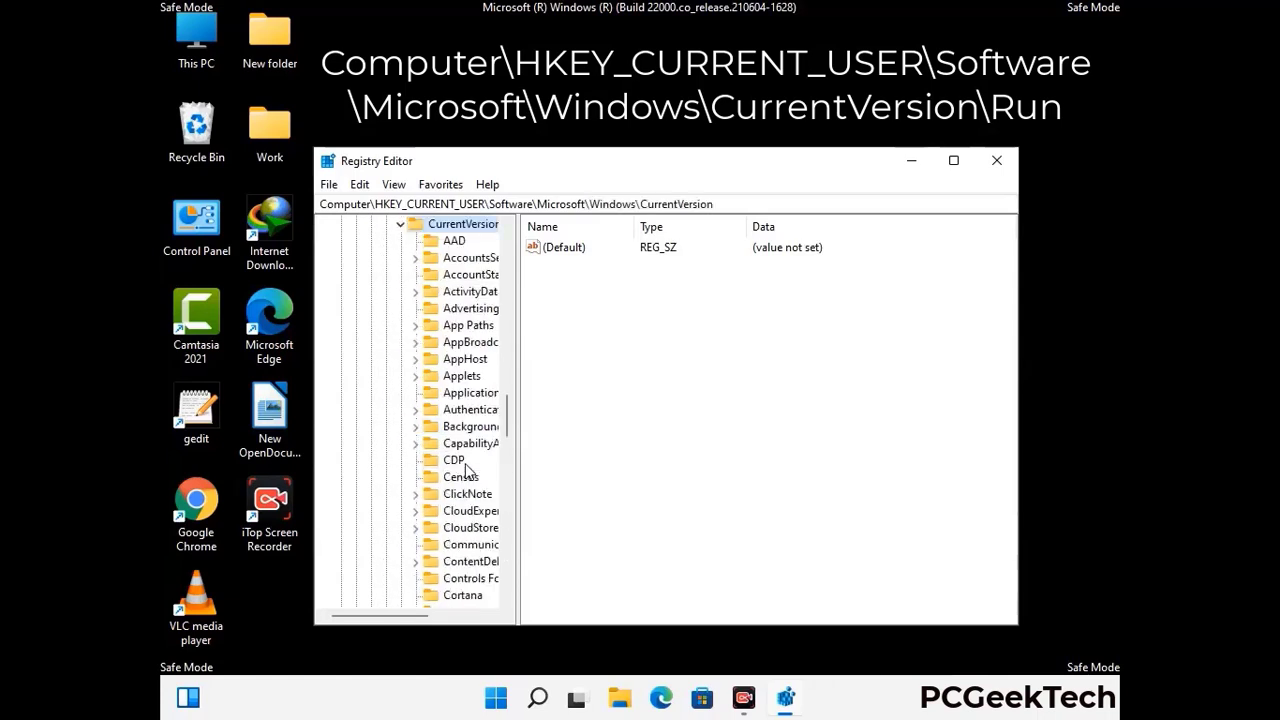
# - Open the Run key under CurrentVersion in the registry tree
pyautogui.scroll(-7, 460, 440)
pyautogui.scroll(-1, 459, 433)
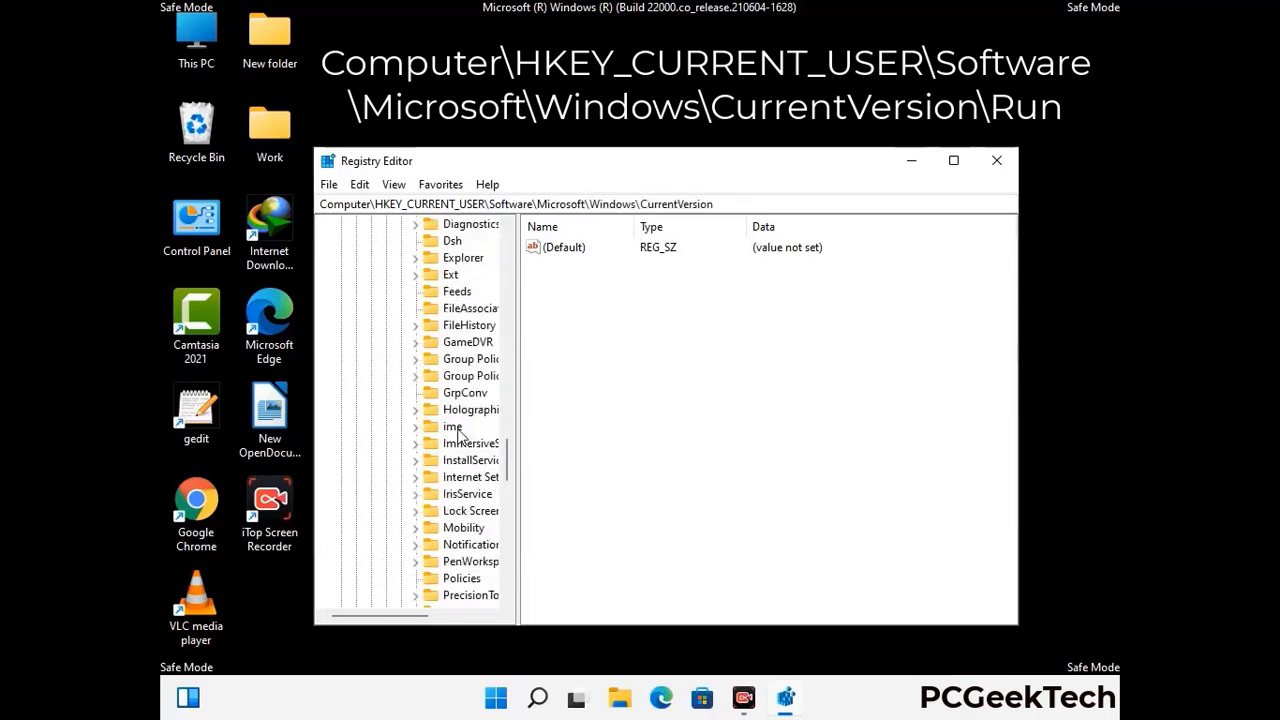
pyautogui.scroll(-4, 458, 435)
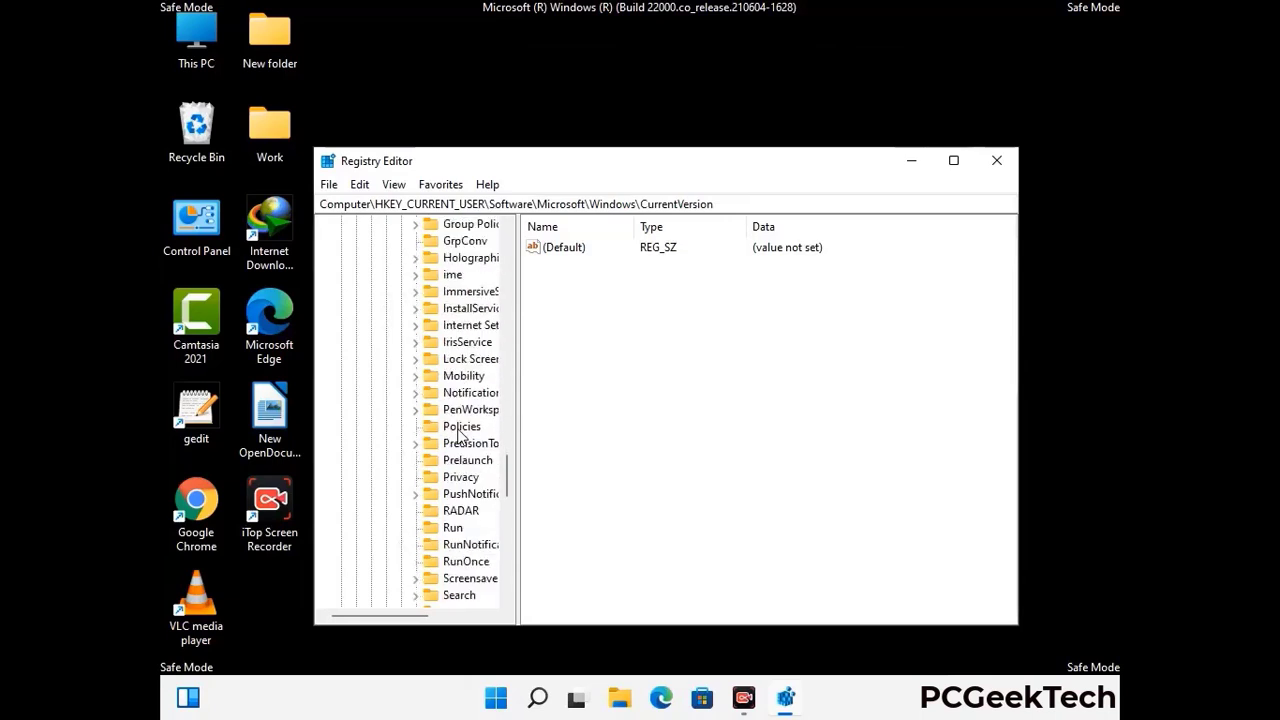
pyautogui.click(455, 477)
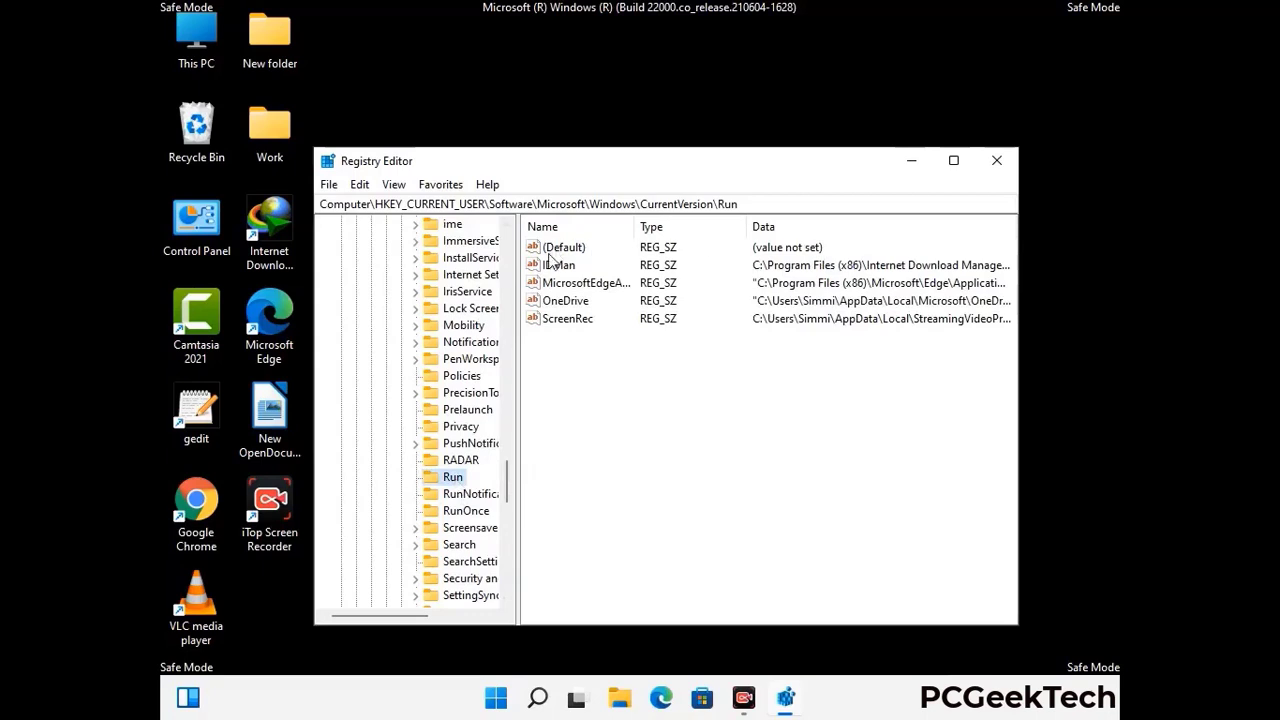
# - Delete the ScreenRec startup value from the Run key and confirm the deletion
pyautogui.click(566, 322)
pyautogui.click(650, 326)
pyautogui.click(579, 322)
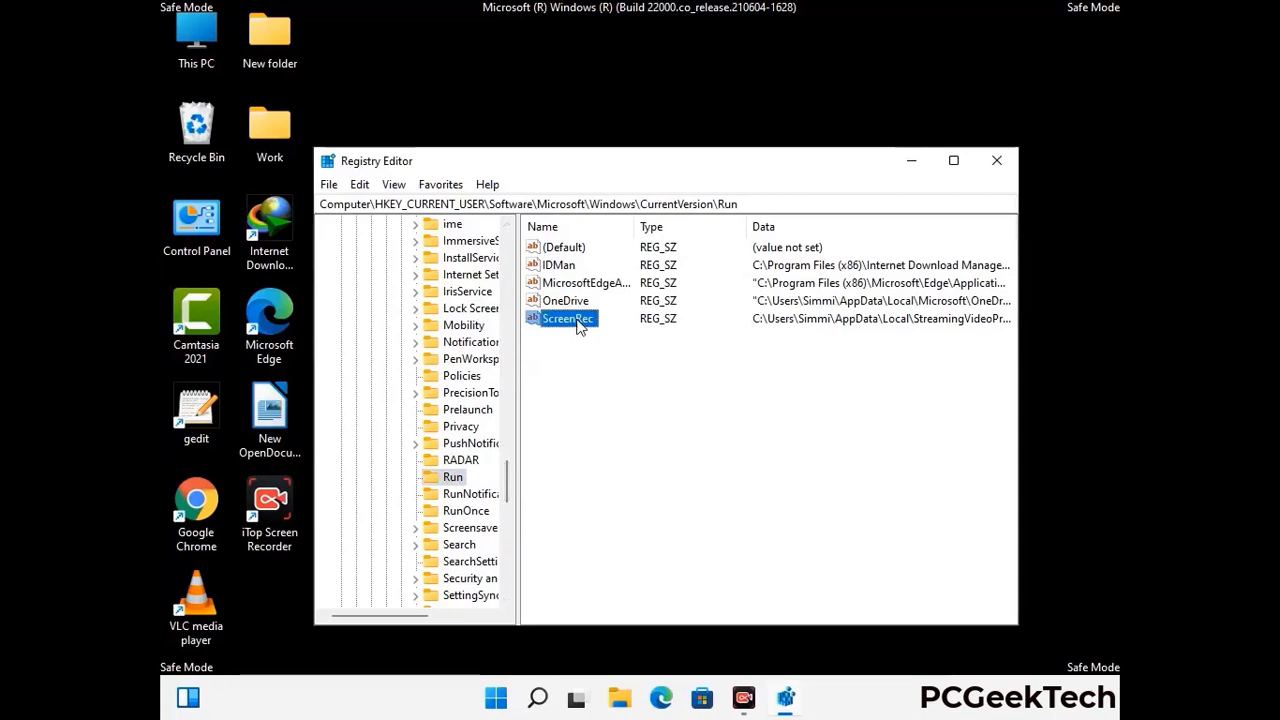
pyautogui.rightClick(577, 322)
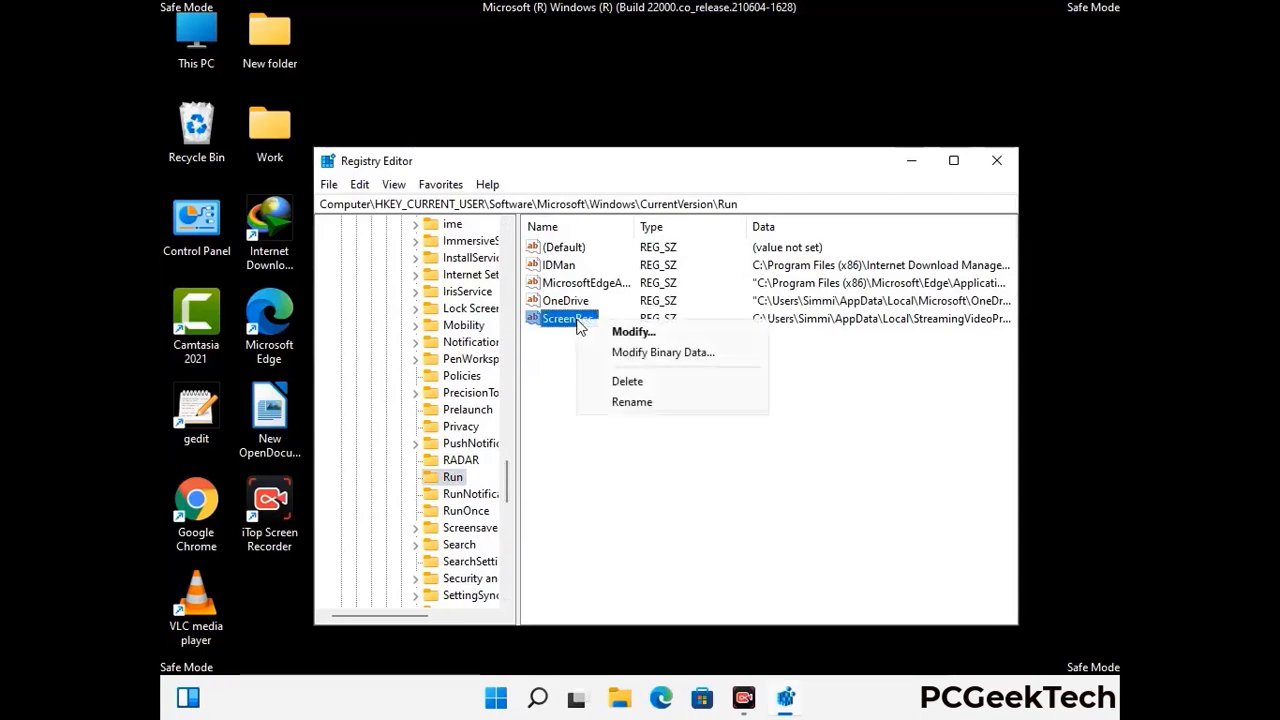
pyautogui.click(613, 381)
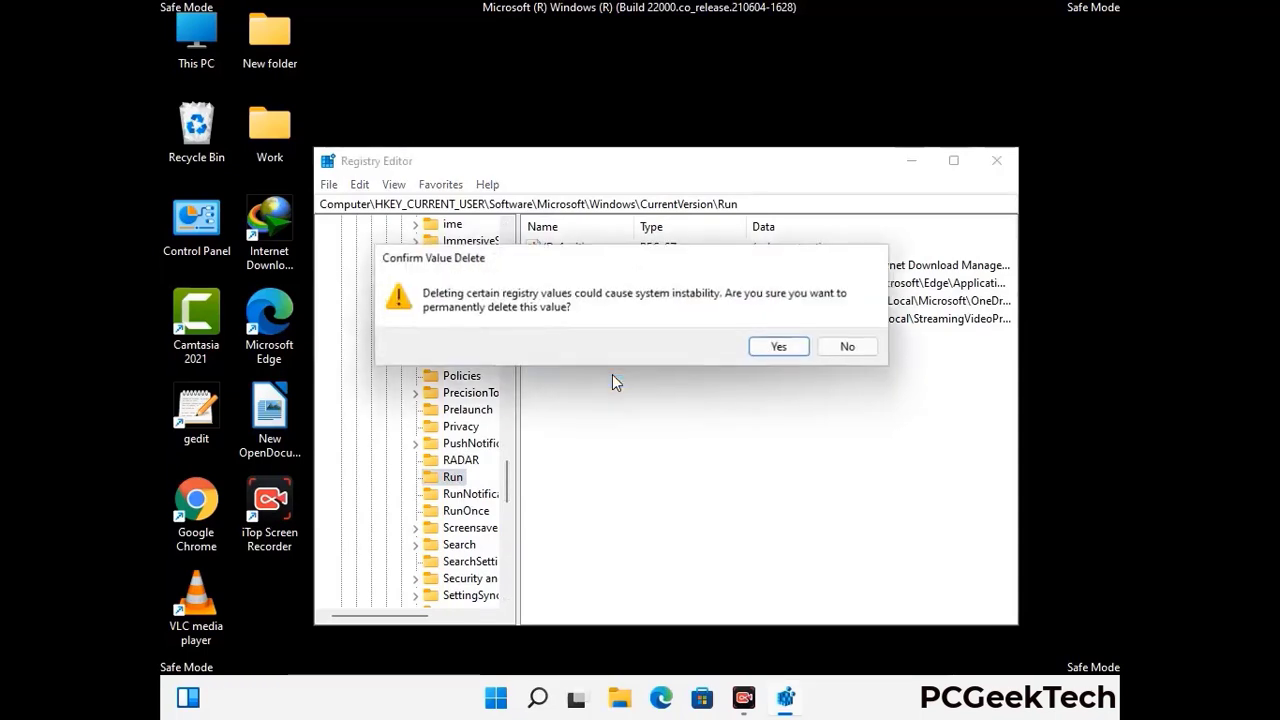
pyautogui.click(782, 347)
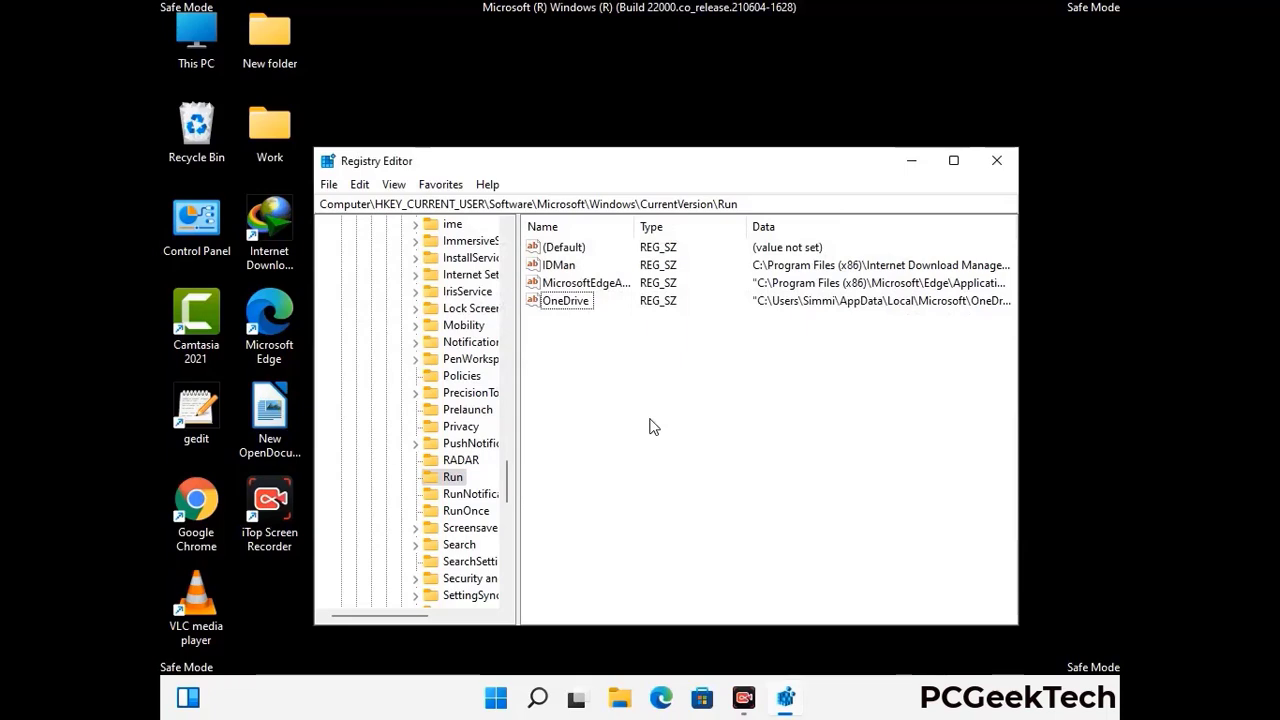
# - Search the registry for "Virus Name" in keys, values and data, then dismiss the search and close the Registry Editor
pyautogui.hotkey('ctrl', 'f')
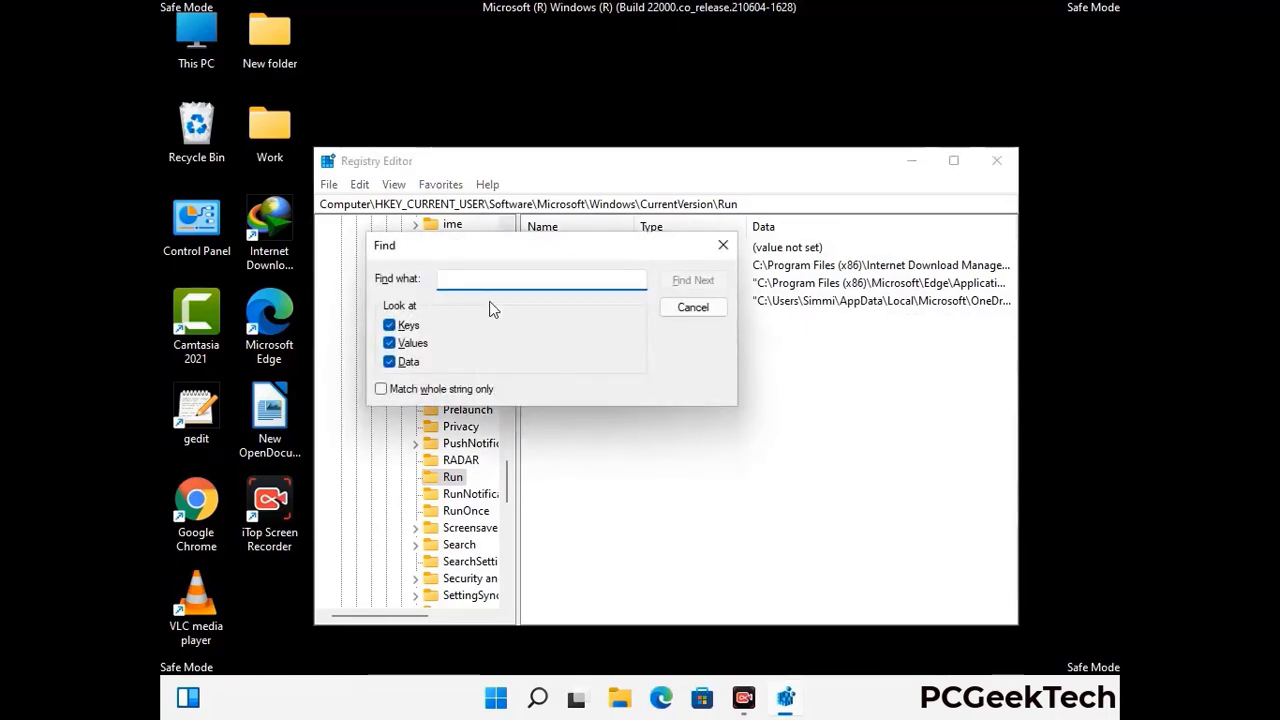
pyautogui.write('Virus')
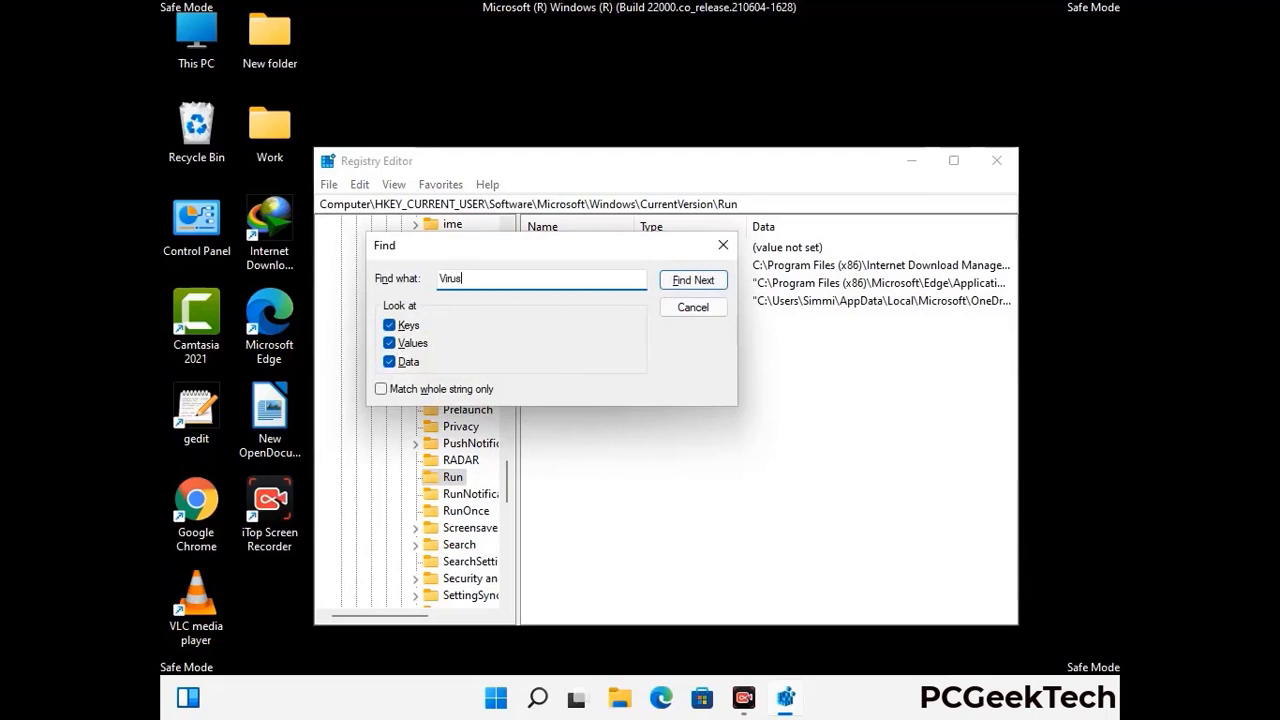
pyautogui.write(' Name')
pyautogui.click(678, 283)
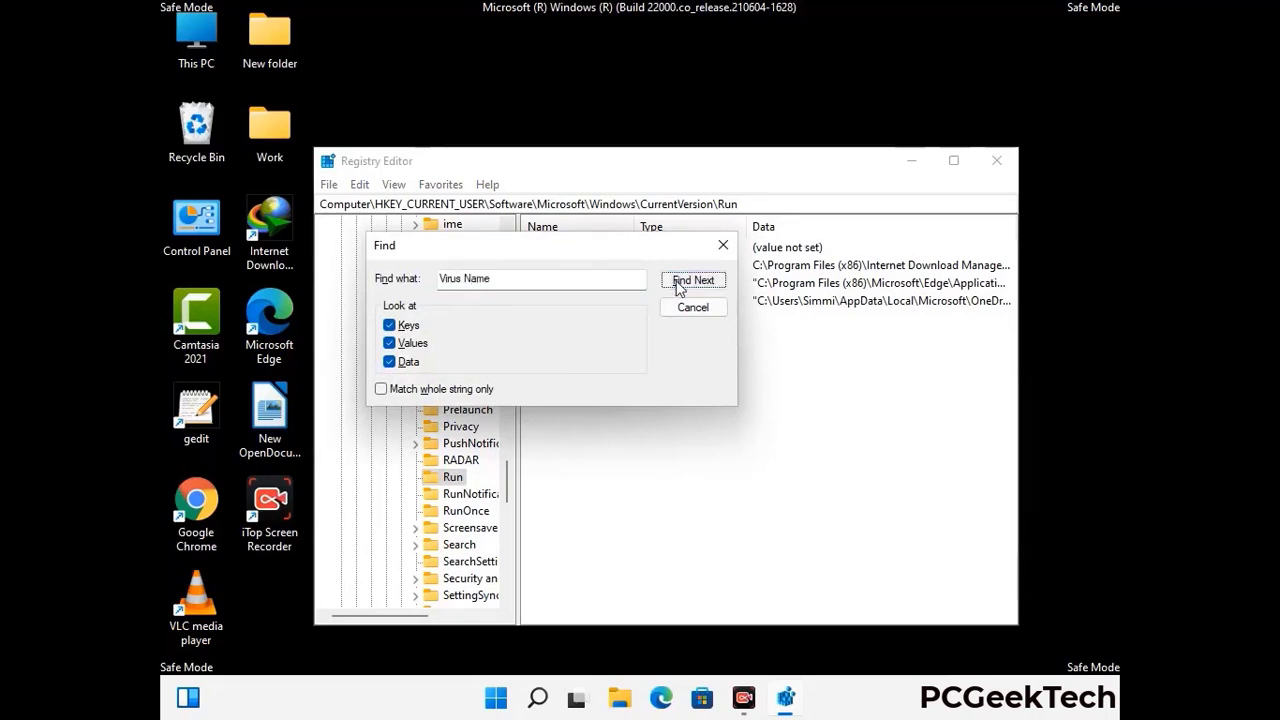
pyautogui.click(678, 283)
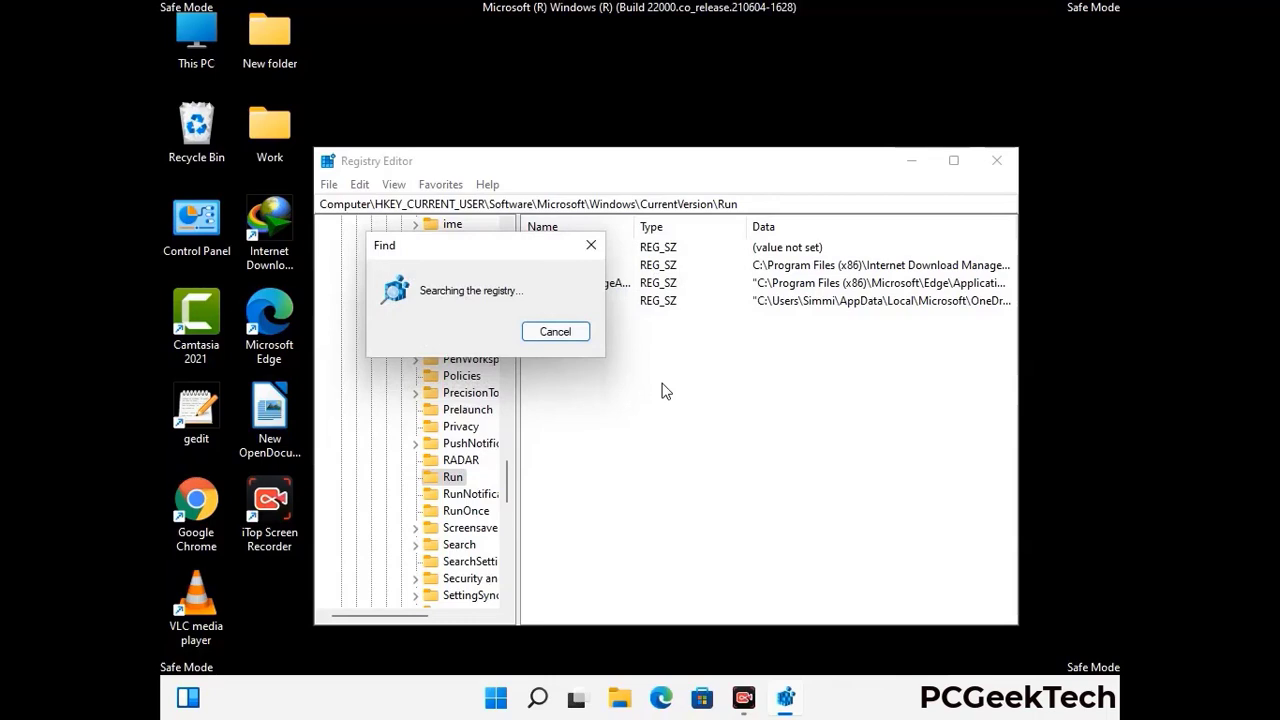
pyautogui.click(599, 251)
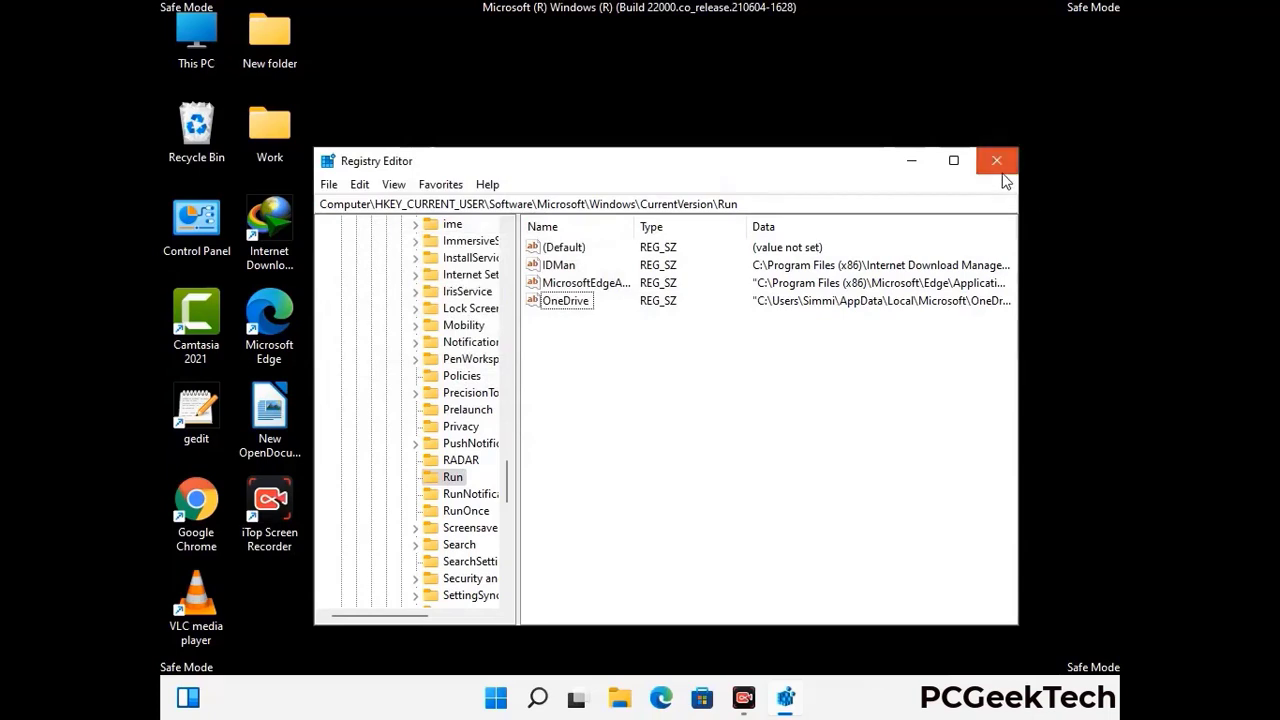
pyautogui.click(1000, 165)
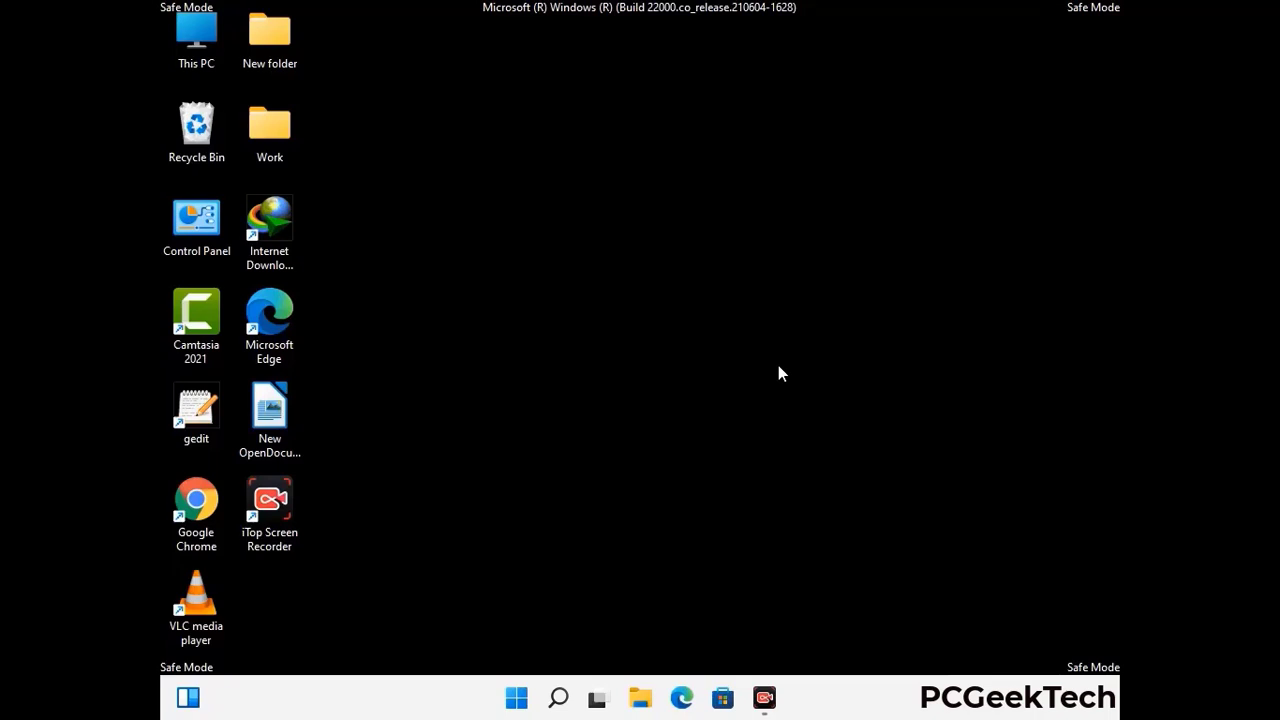
# - Open System Configuration by running msconfig from the Run dialog
pyautogui.press('super+r')
pyautogui.moveTo(374, 458); pyautogui.dragTo(655, 192)
pyautogui.write('ms')
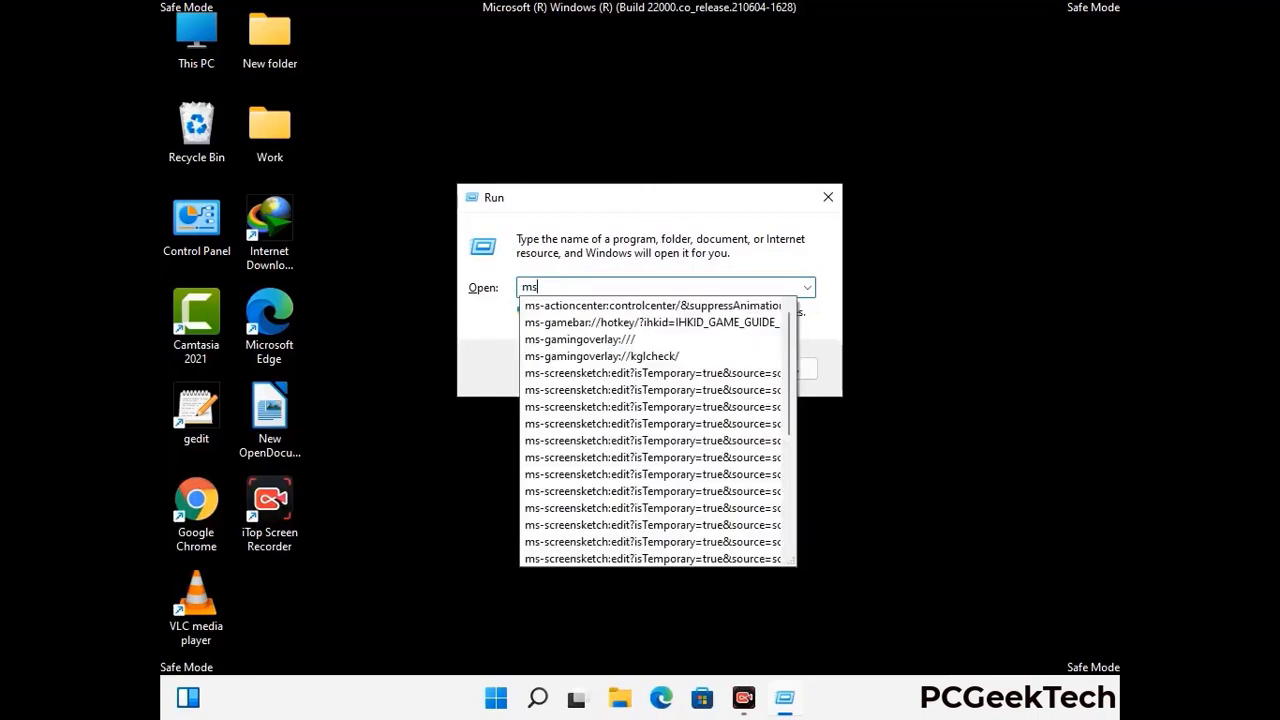
pyautogui.write('config')
pyautogui.click(657, 199)
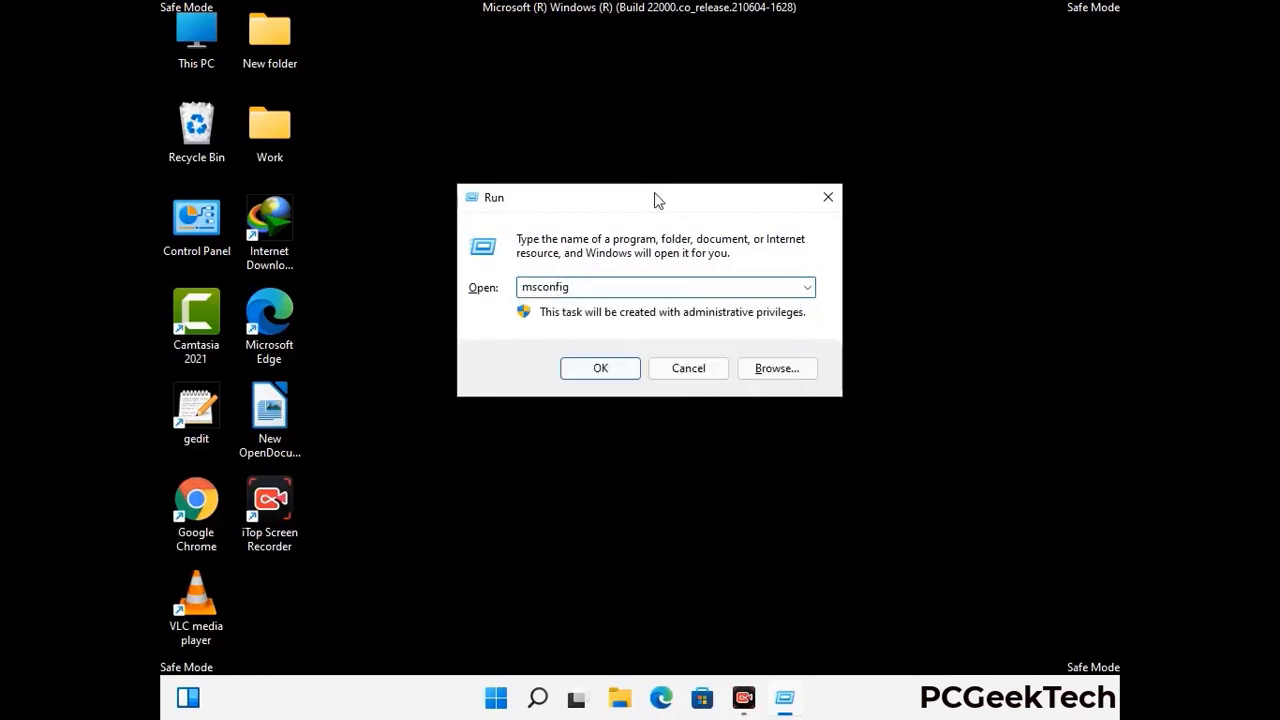
pyautogui.click(591, 368)
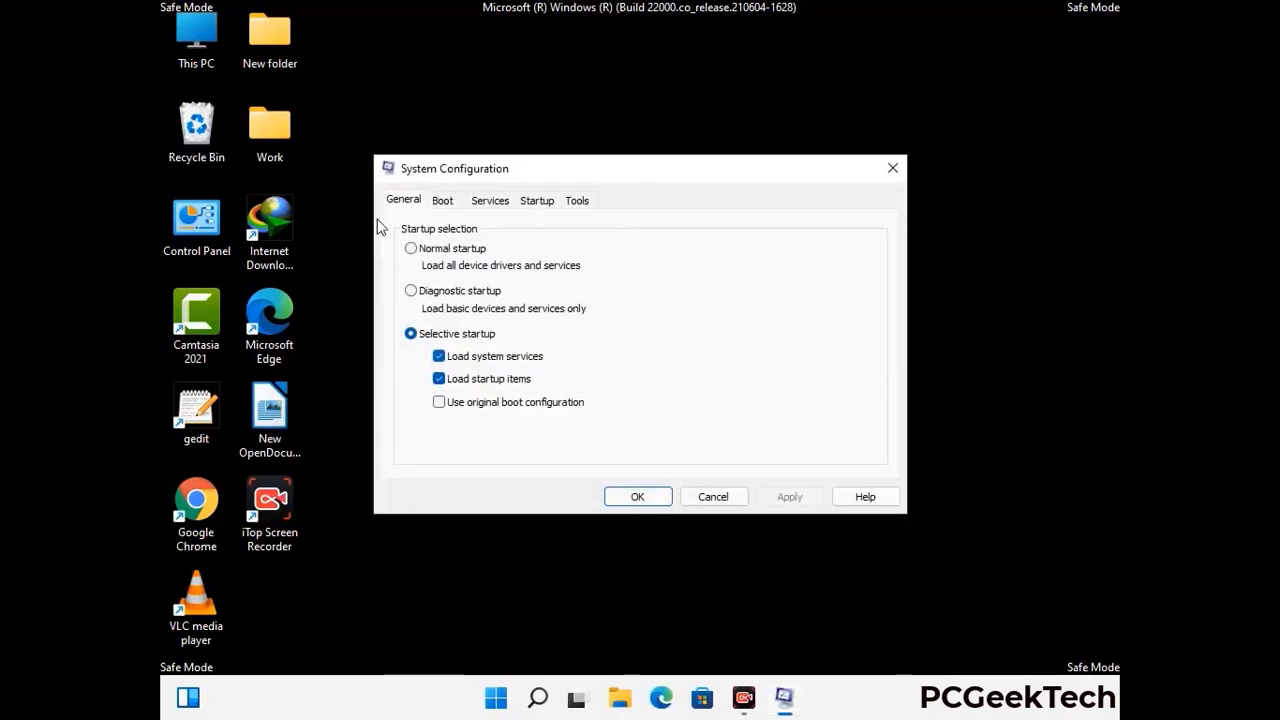
# - Turn off Safe boot in the boot options for Windows 11
pyautogui.click(442, 202)
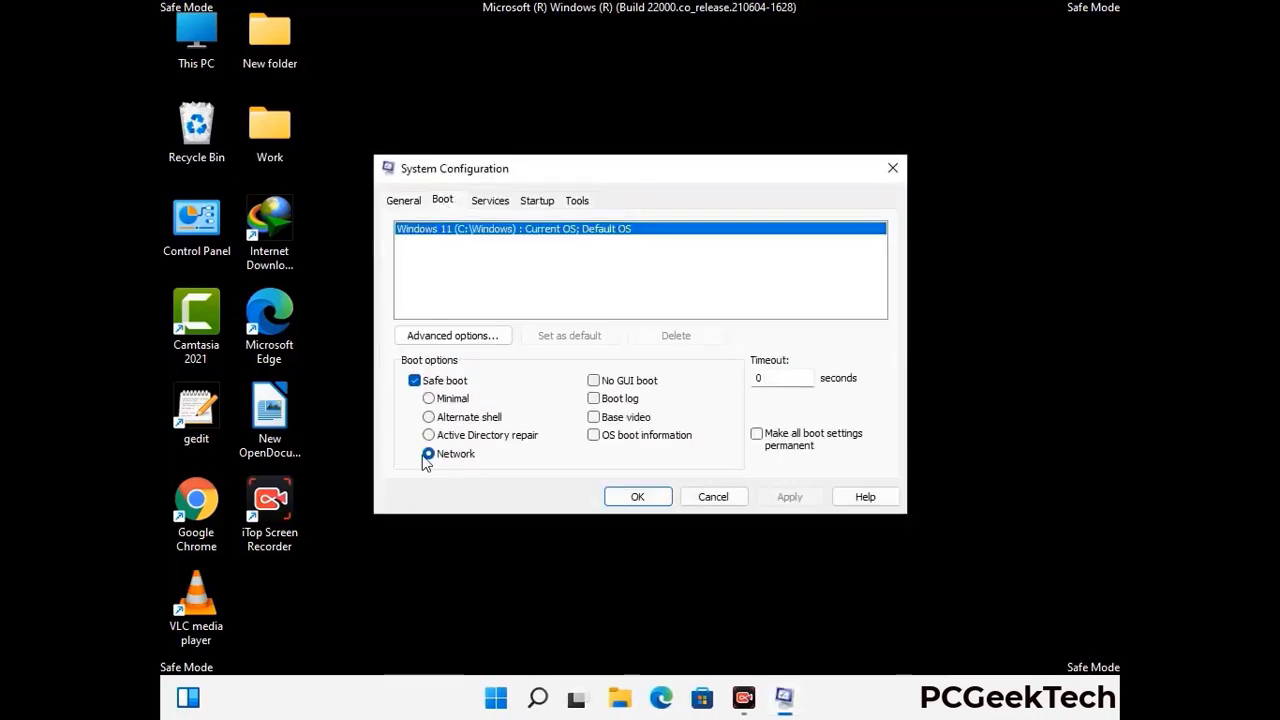
pyautogui.click(414, 382)
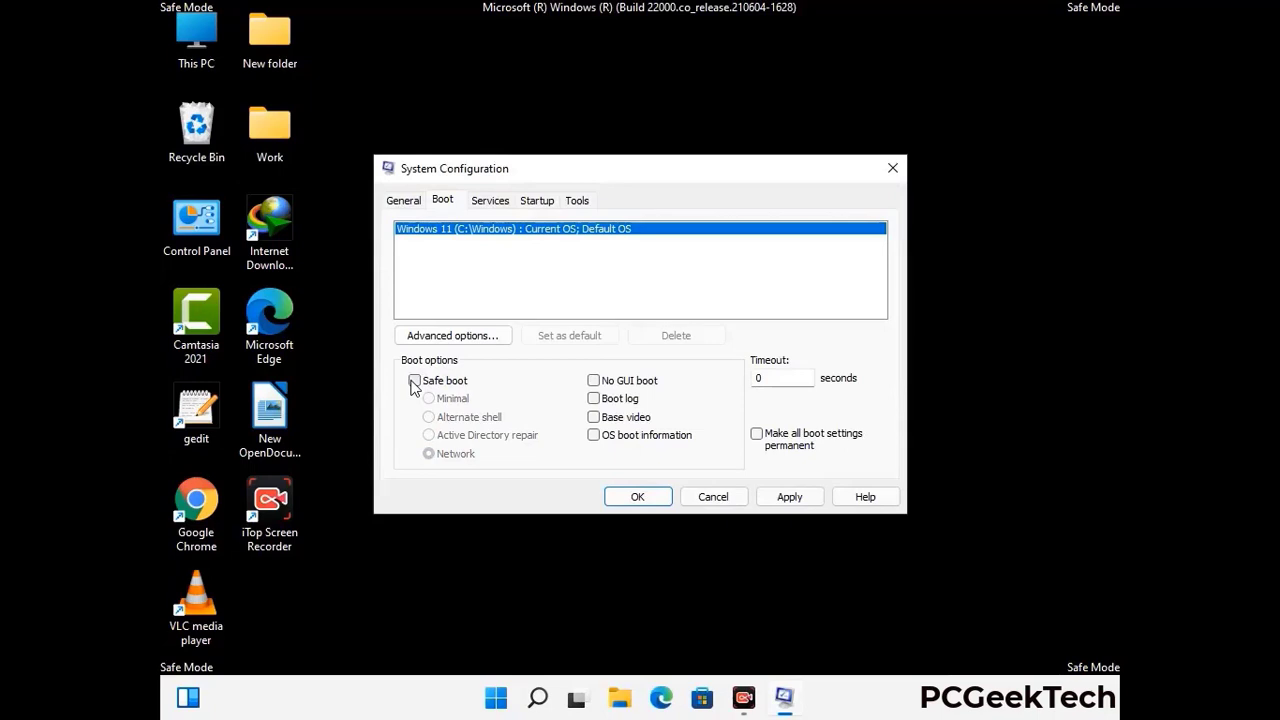